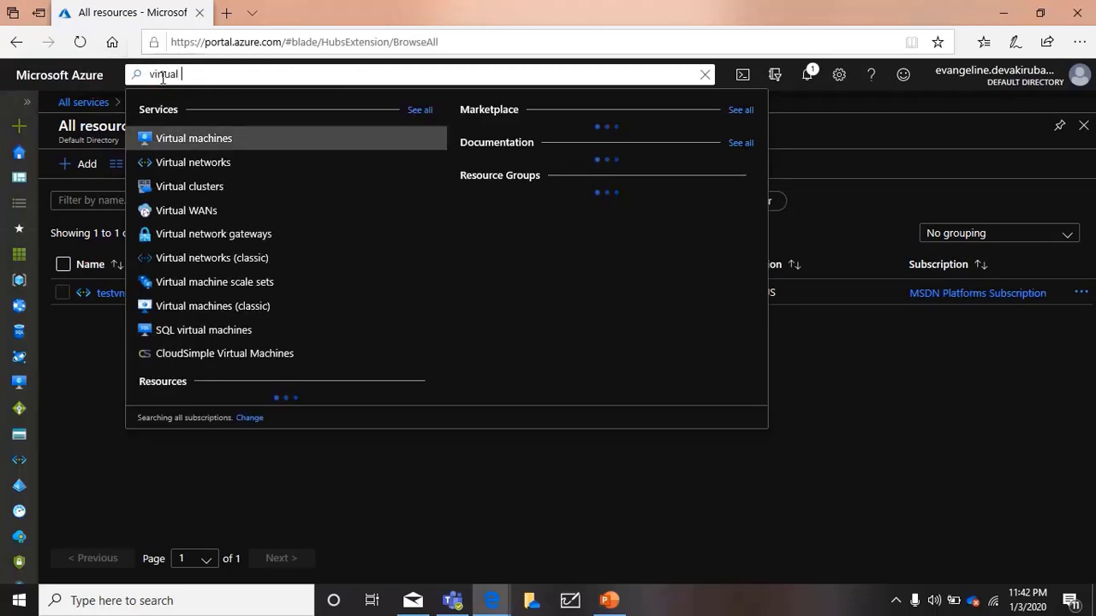
# Find the Virtual machine scale sets service and start creating a new scale set
pyautogui.write('mach')
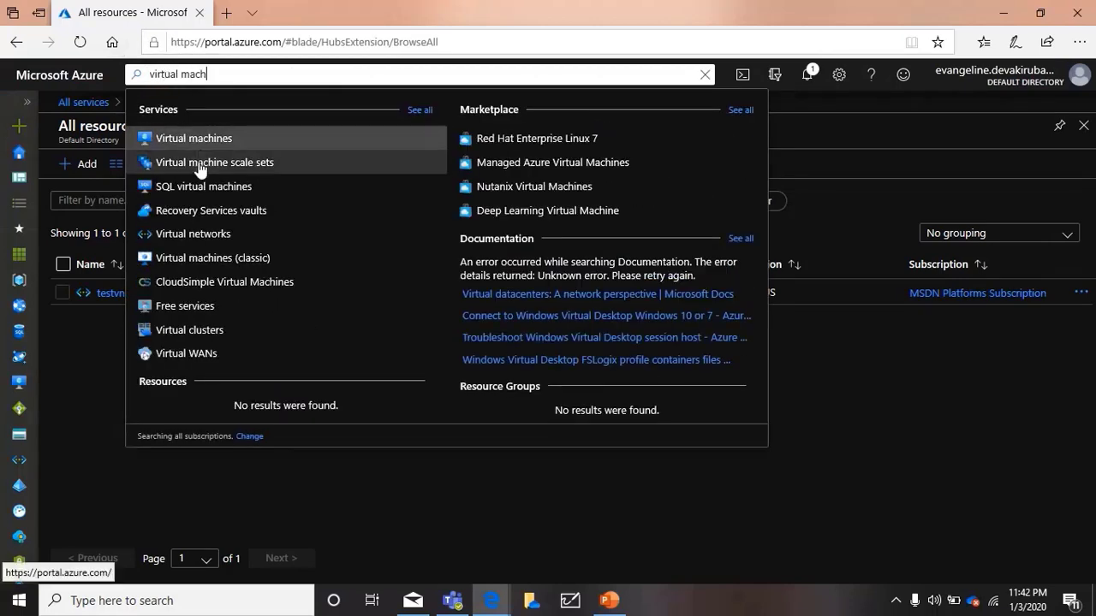
pyautogui.click(199, 163)
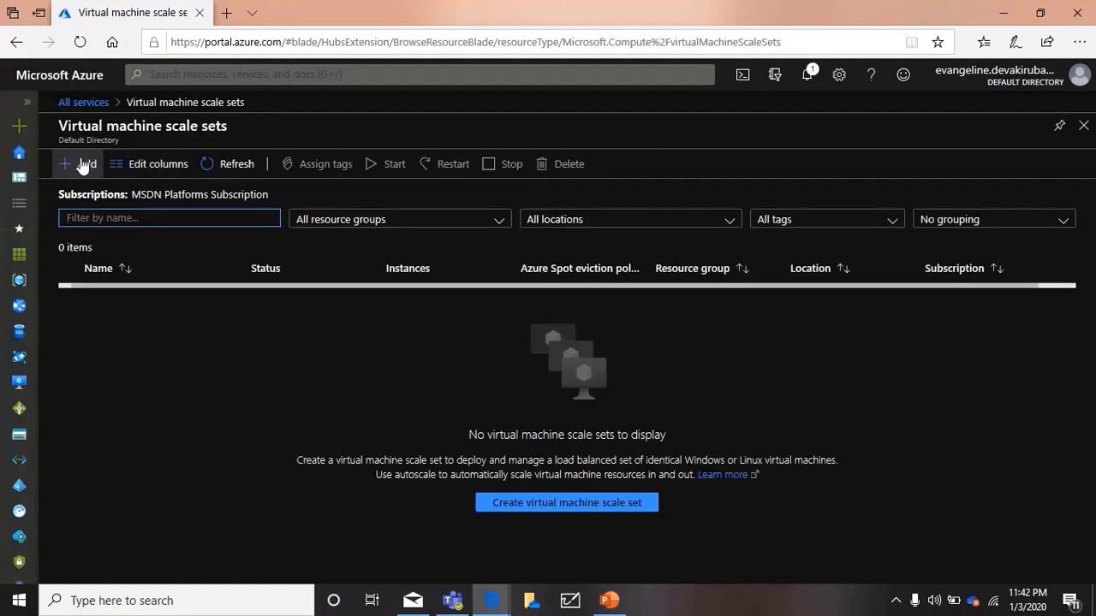
pyautogui.click(84, 164)
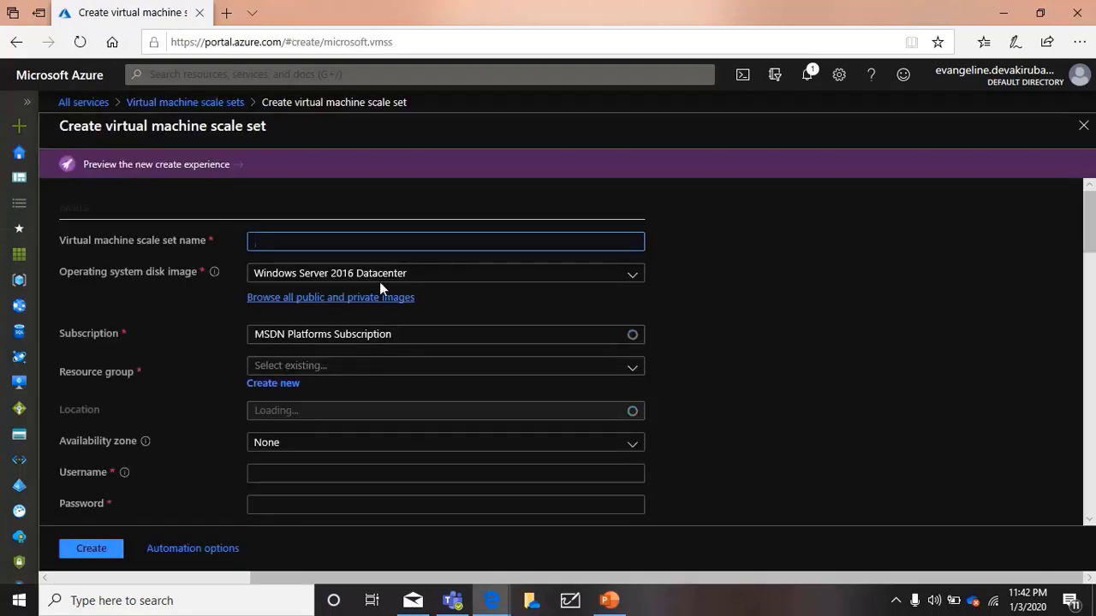
# Name the scale set vmss, choose the Windows Server 2012 R2 Datacenter image and assign it to resource group TestRG
pyautogui.write('vmss')
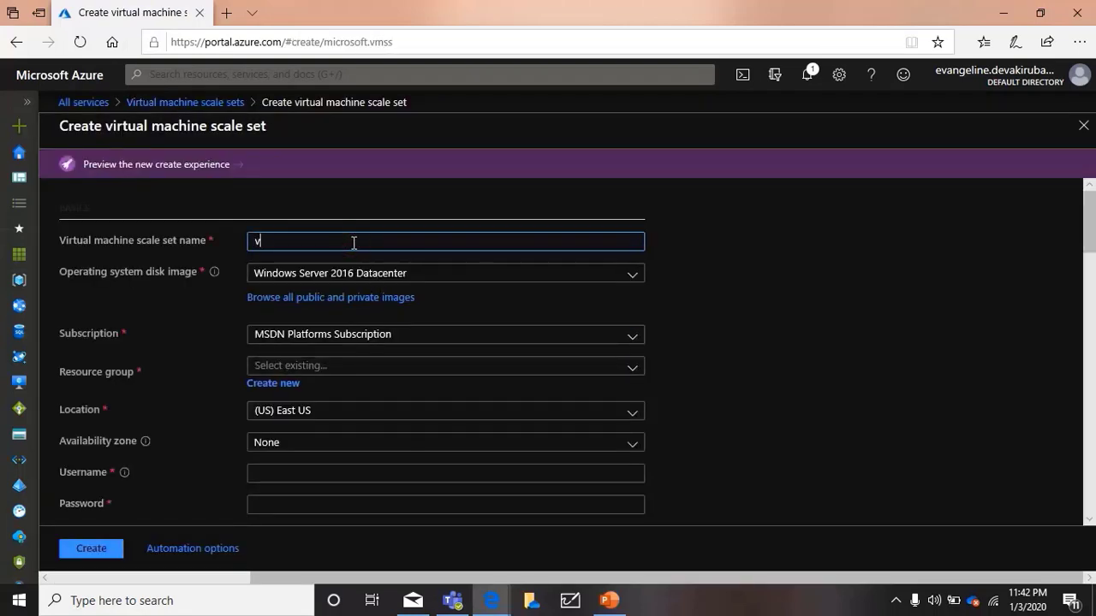
pyautogui.click(504, 274)
pyautogui.click(371, 348)
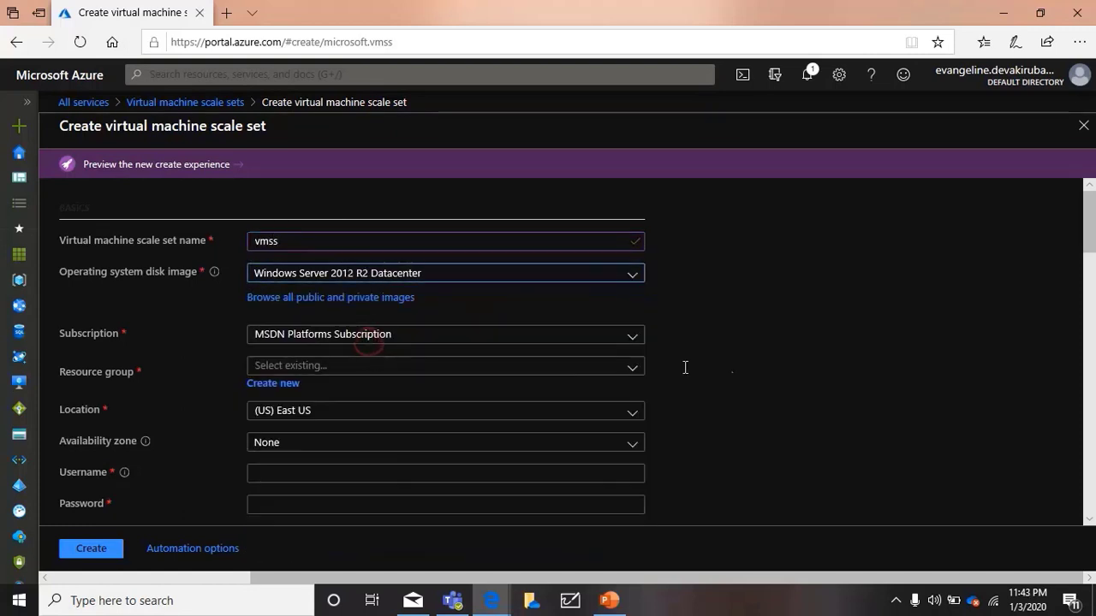
pyautogui.click(633, 370)
pyautogui.click(502, 419)
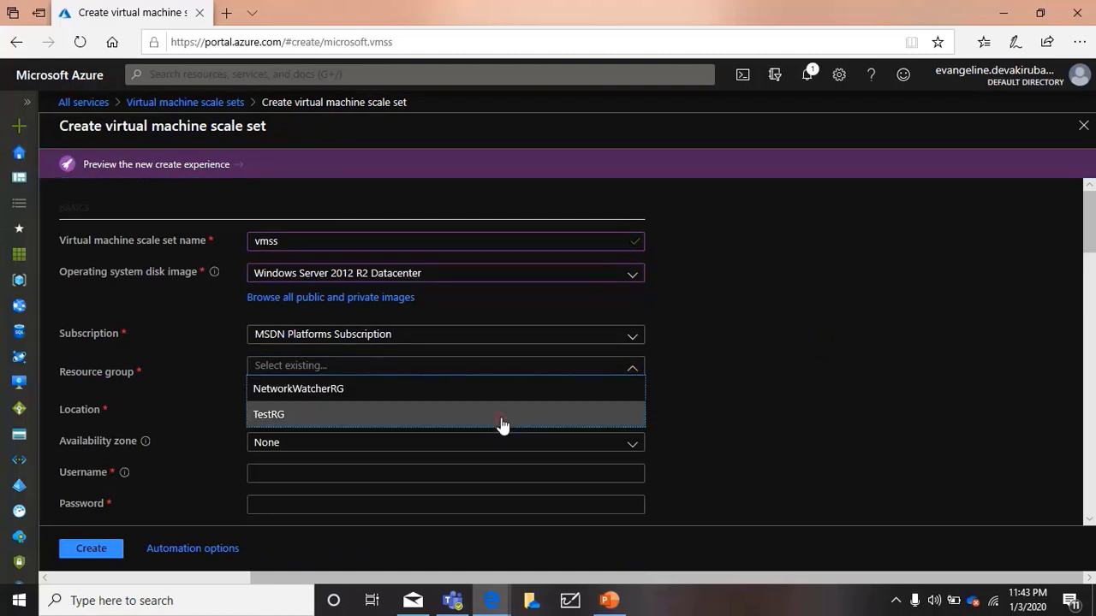
# Set the administrator username to vmssuser, then enter and confirm the account password
pyautogui.scroll(-3, 888, 255)
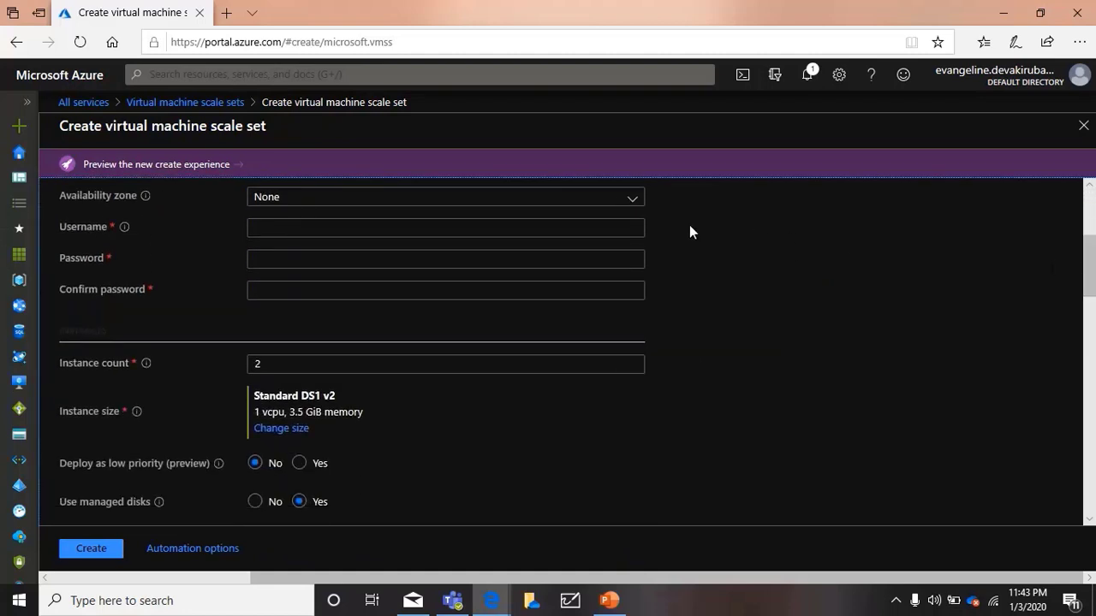
pyautogui.scroll(1, 683, 229)
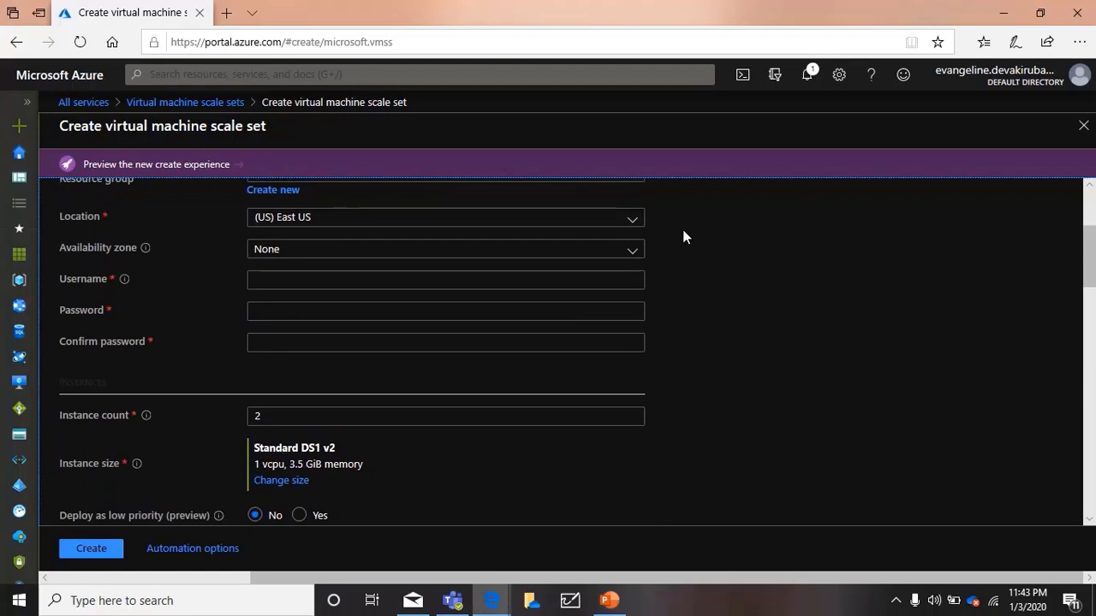
pyautogui.click(471, 279)
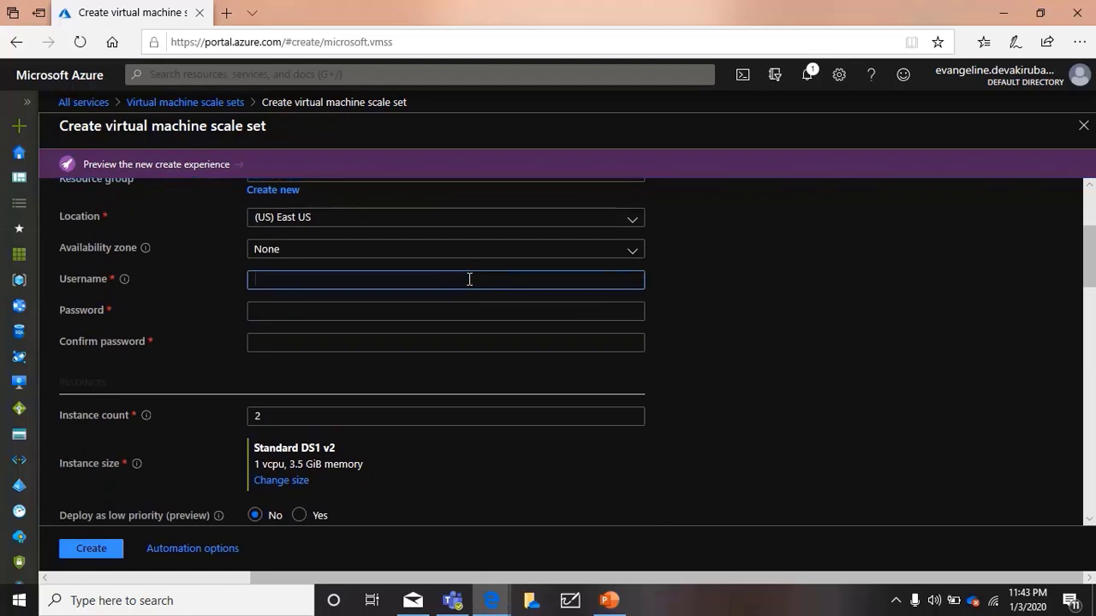
pyautogui.write('vmssuser')
pyautogui.click(380, 311)
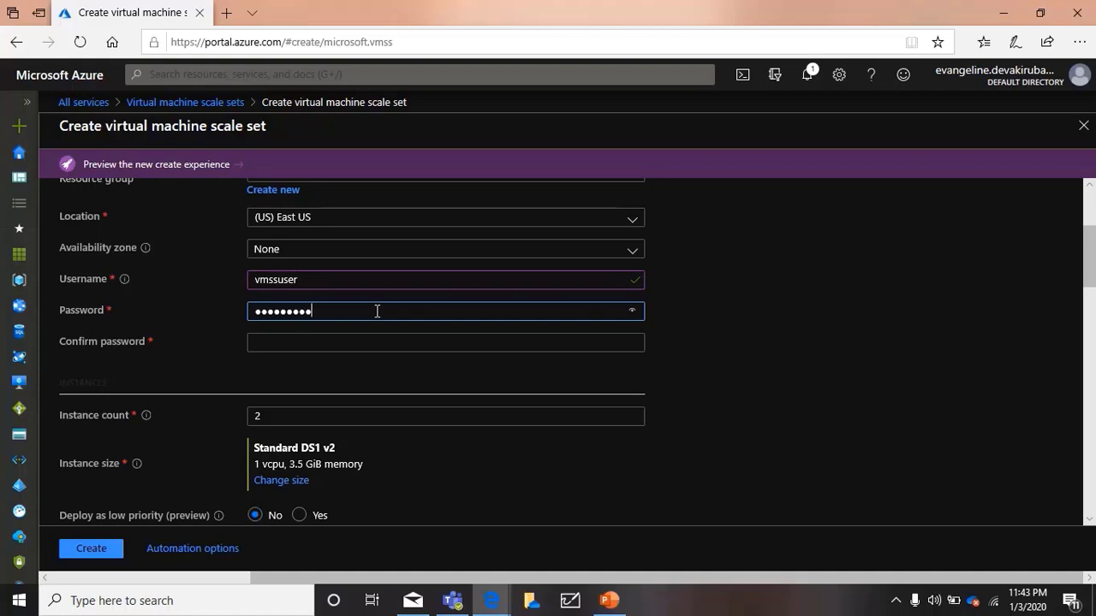
pyautogui.write('••')
pyautogui.press('Tab')
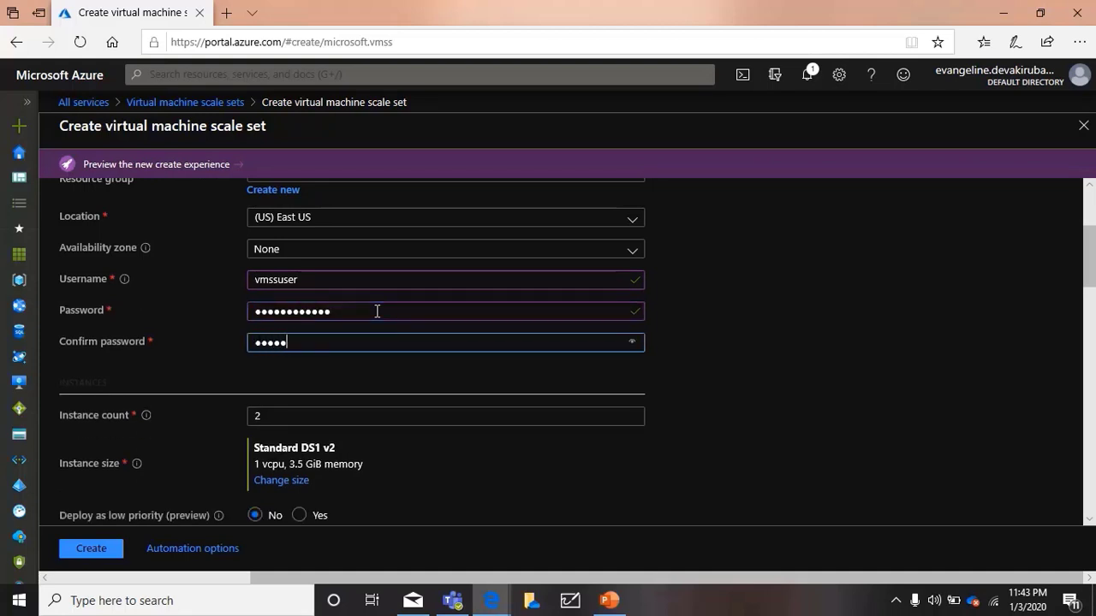
pyautogui.write('•••••••••')
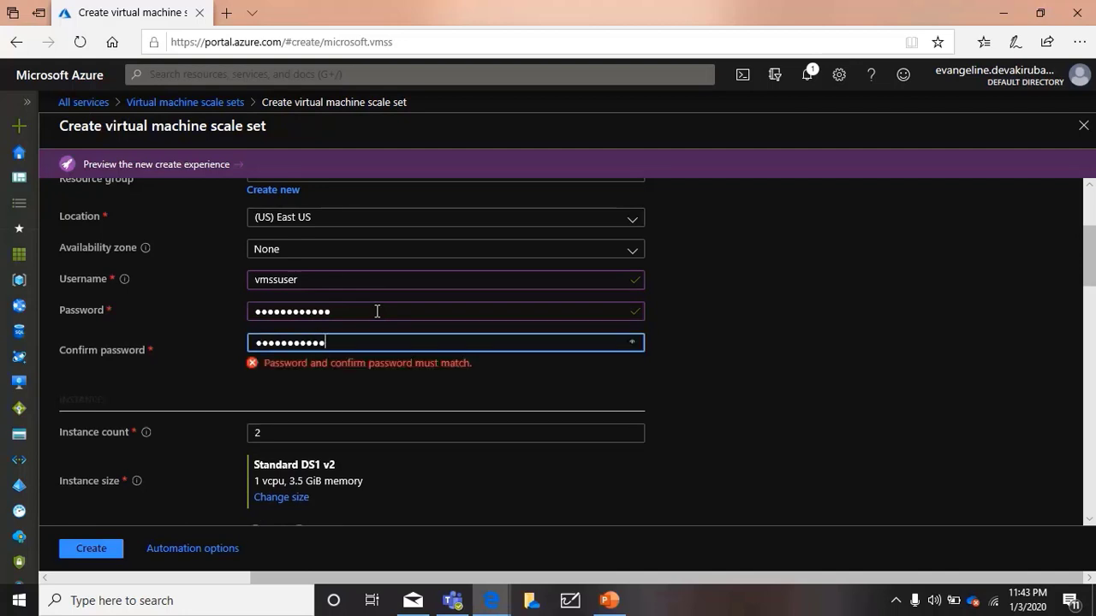
pyautogui.click(758, 399)
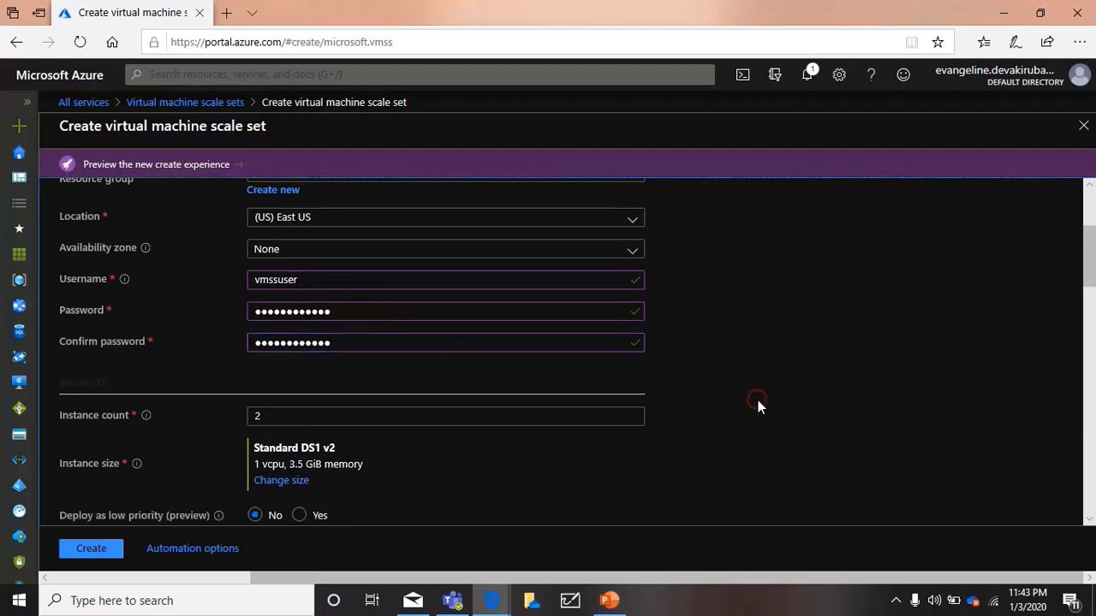
# Set the scale set's instance count to 1
pyautogui.scroll(-1, 392, 374)
pyautogui.click(280, 367)
pyautogui.doubleClick(265, 364)
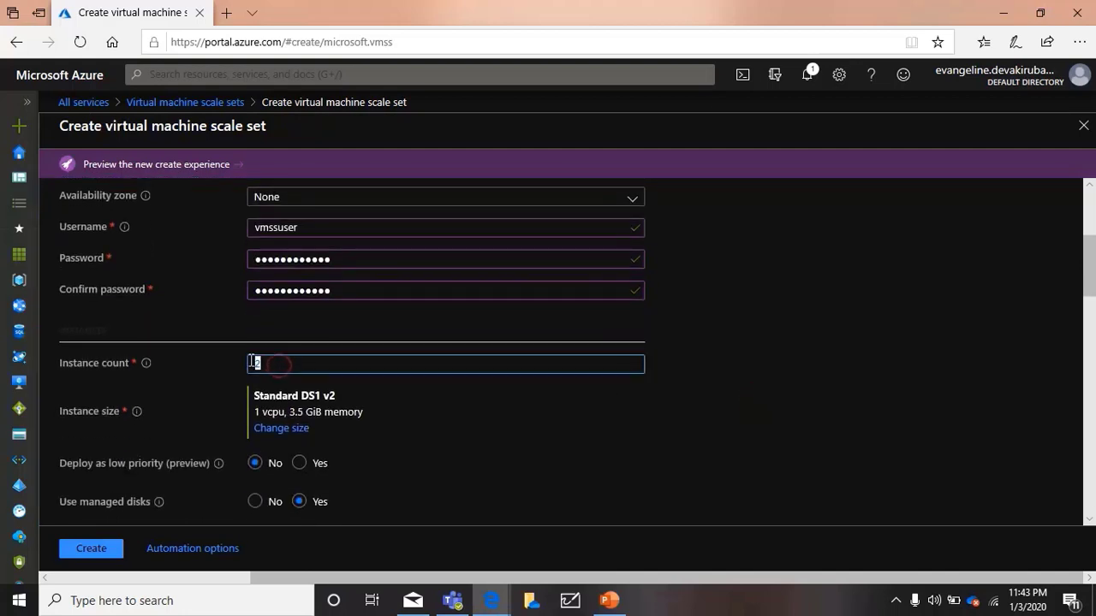
pyautogui.write('1')
pyautogui.scroll(-3, 1090, 321)
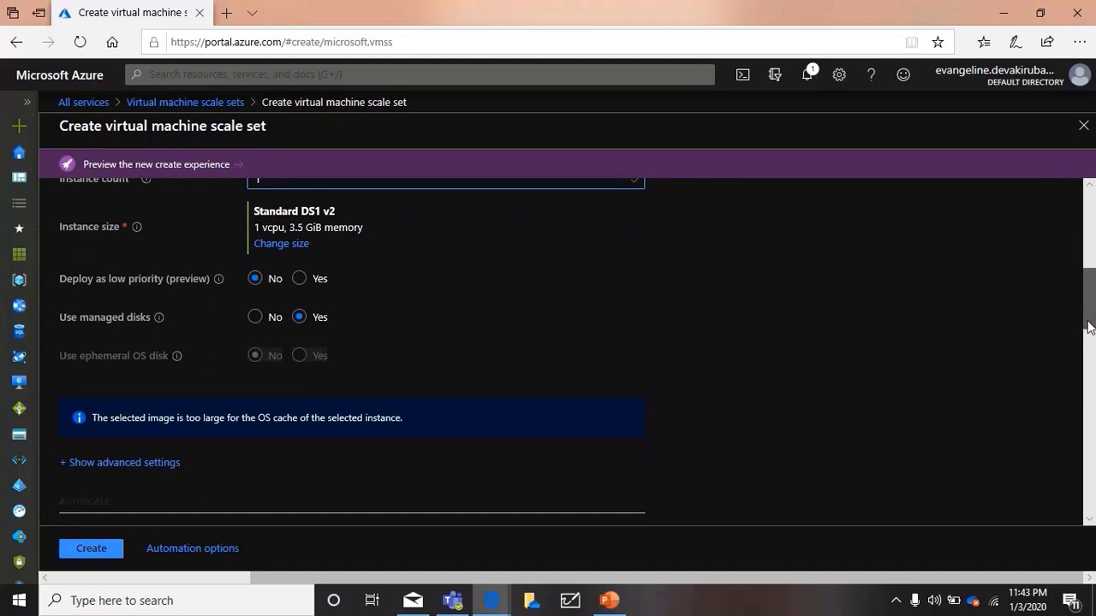
pyautogui.click(899, 423)
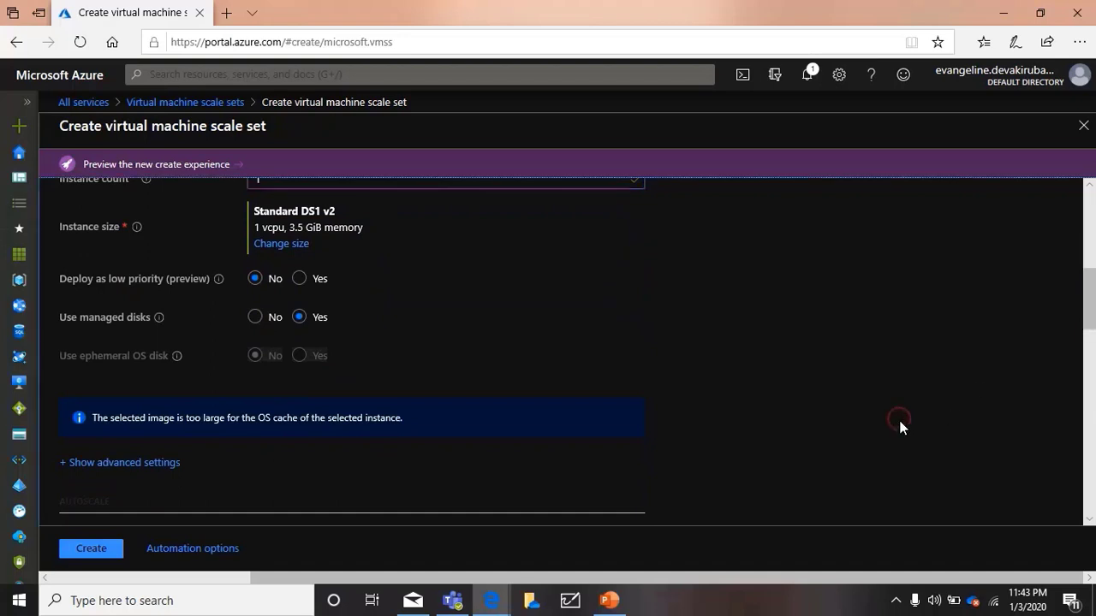
# Enable autoscale and set the maximum number of VMs to 5
pyautogui.scroll(-3, 1085, 333)
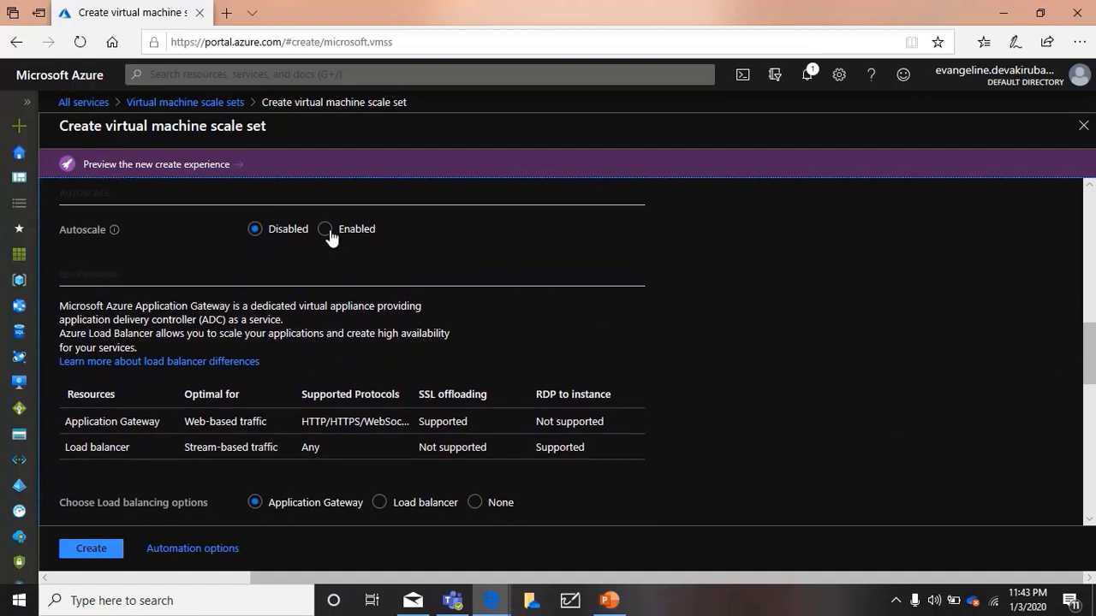
pyautogui.click(325, 229)
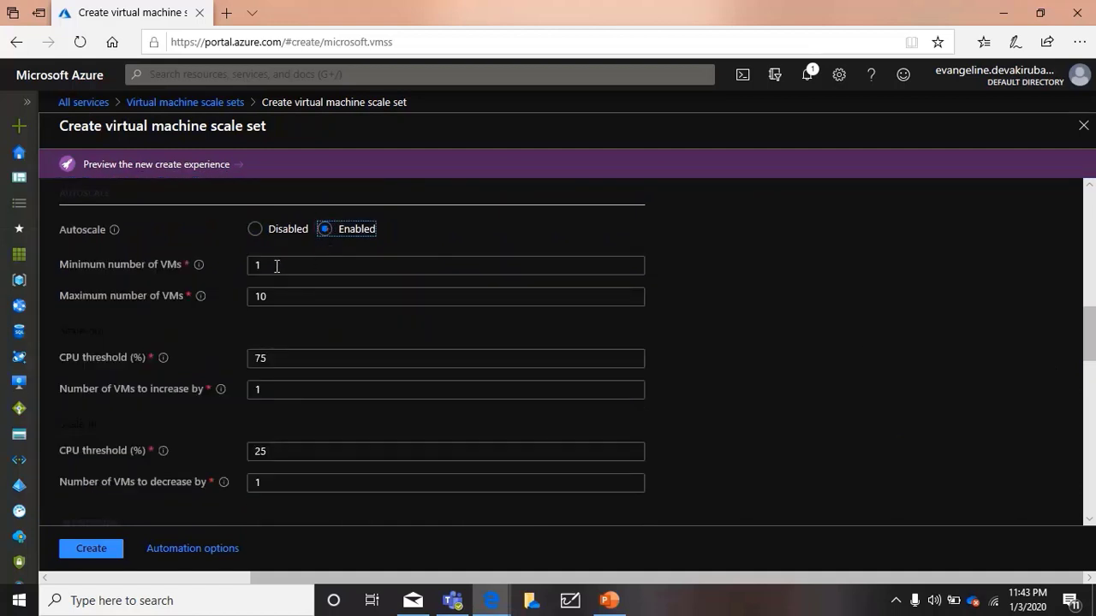
pyautogui.doubleClick(272, 293)
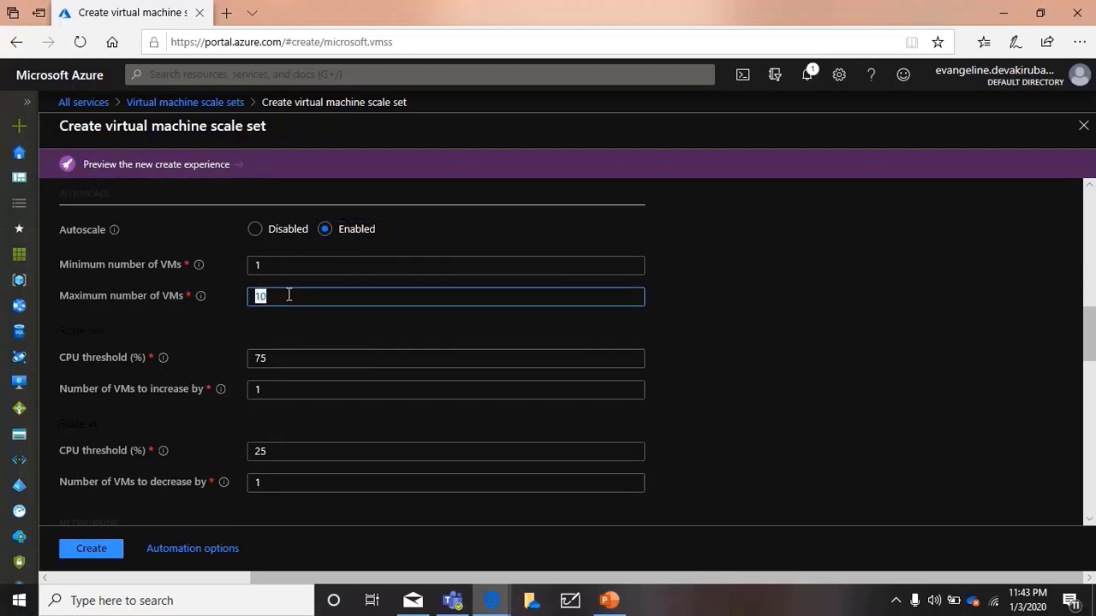
pyautogui.write('5')
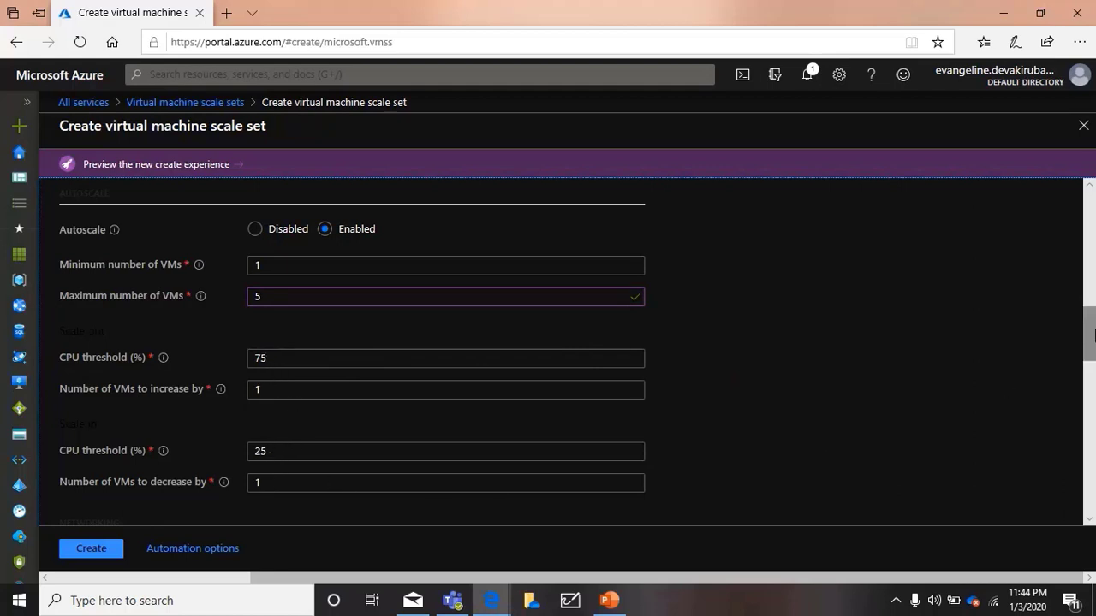
# Choose Load balancer as the load balancing option, with public IP address name lbpip and domain name label testlabel
pyautogui.moveTo(1088, 332); pyautogui.dragTo(1090, 394)
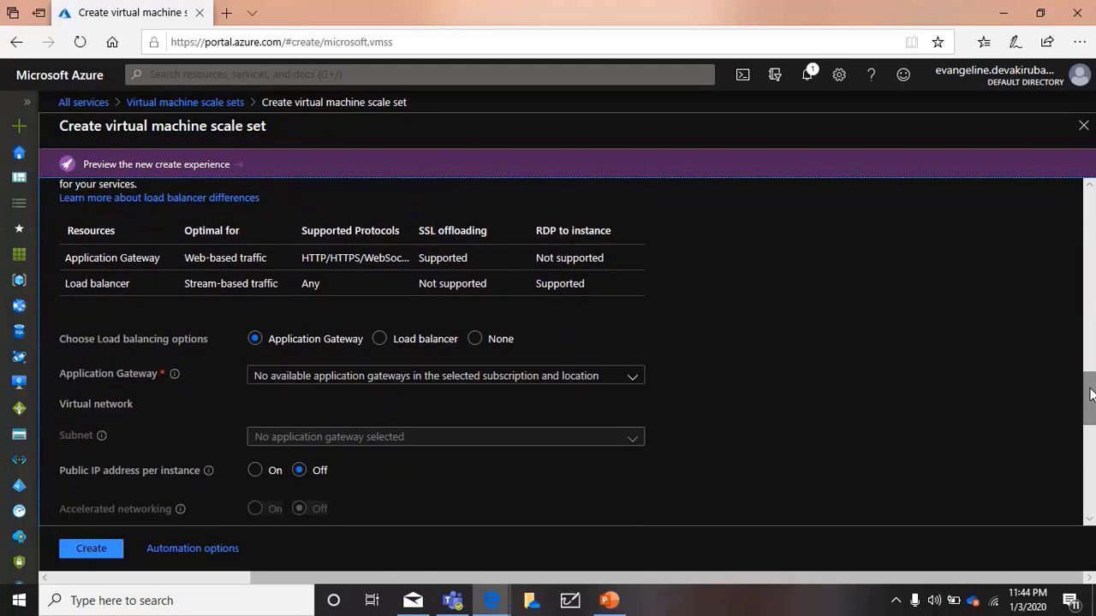
pyautogui.scroll(-1, 673, 306)
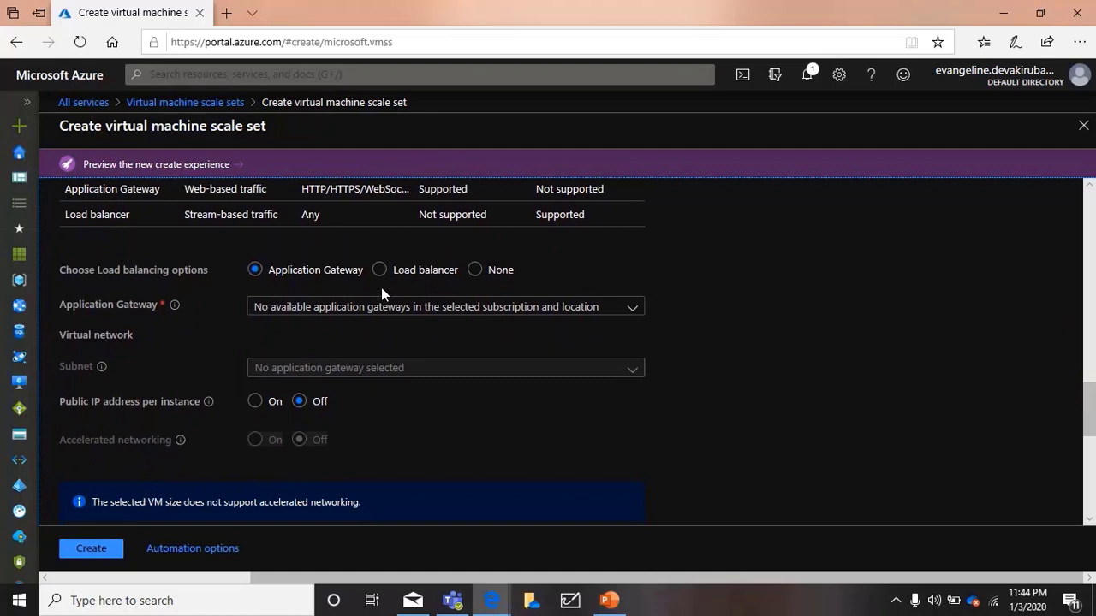
pyautogui.click(379, 270)
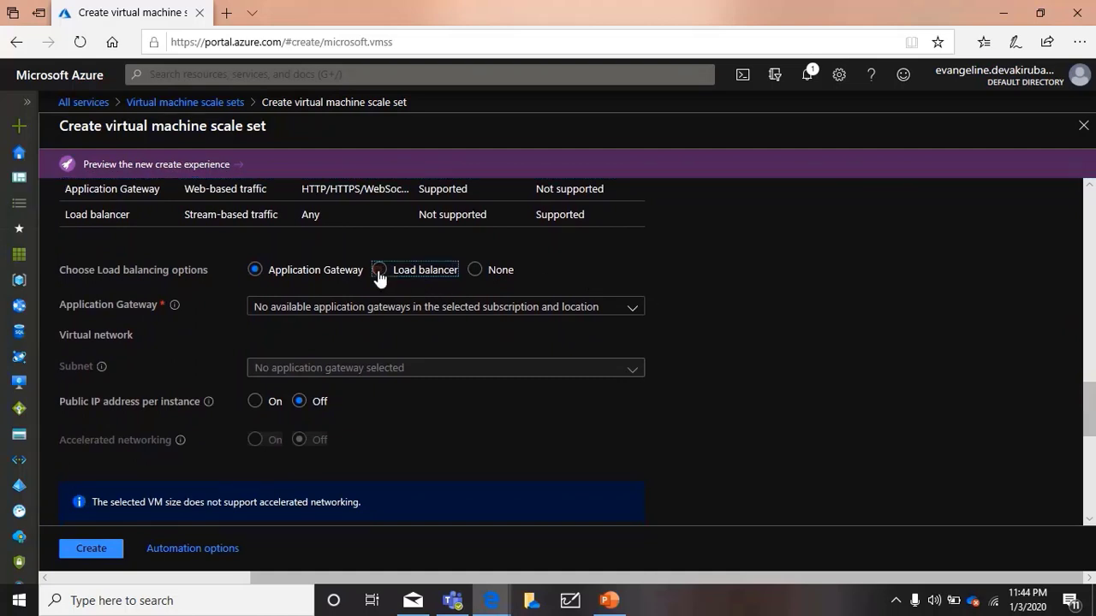
pyautogui.click(315, 307)
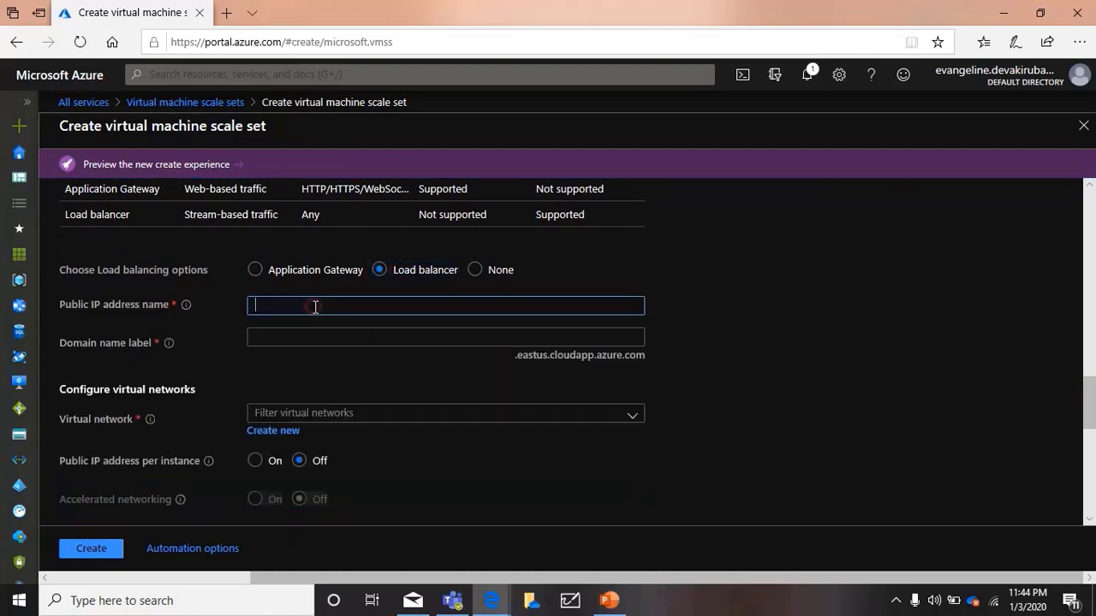
pyautogui.write('lbpip')
pyautogui.click(304, 338)
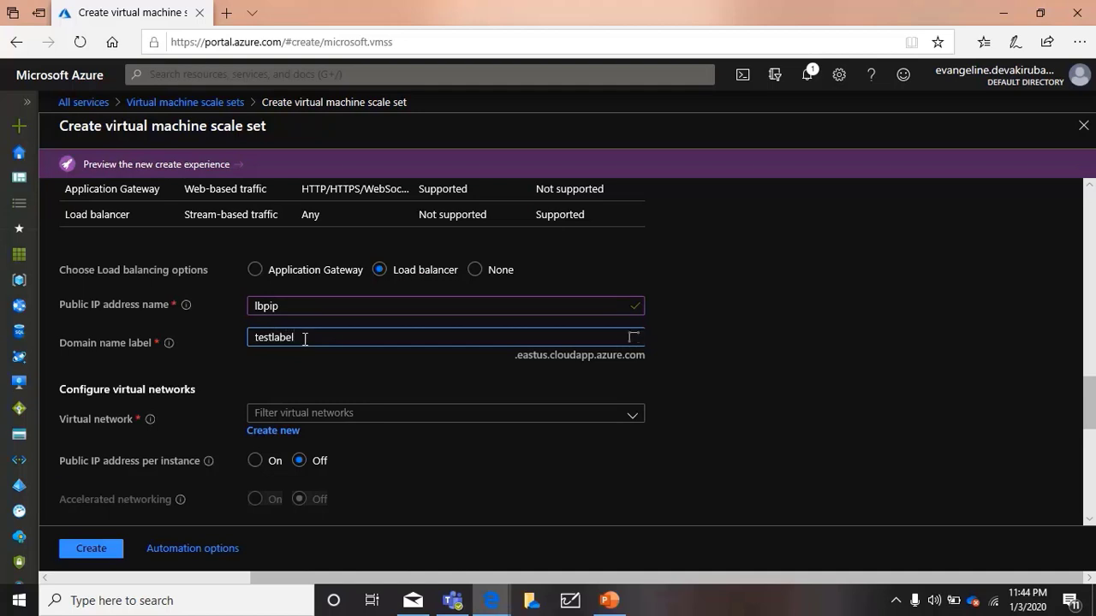
pyautogui.click(764, 386)
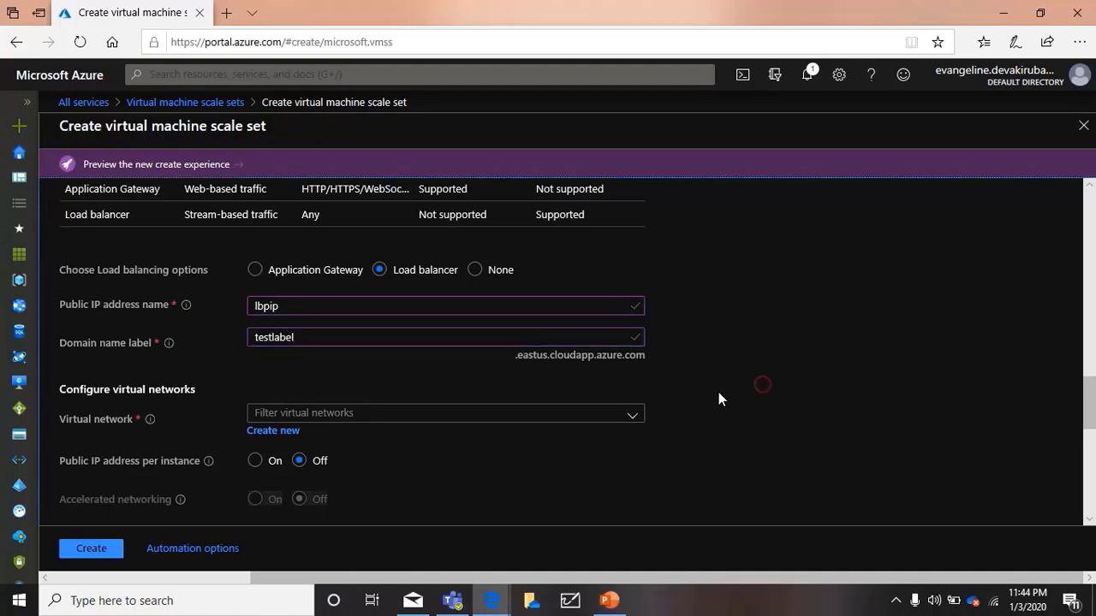
# Select testvnet from resource group TestRG as the scale set's virtual network
pyautogui.click(630, 416)
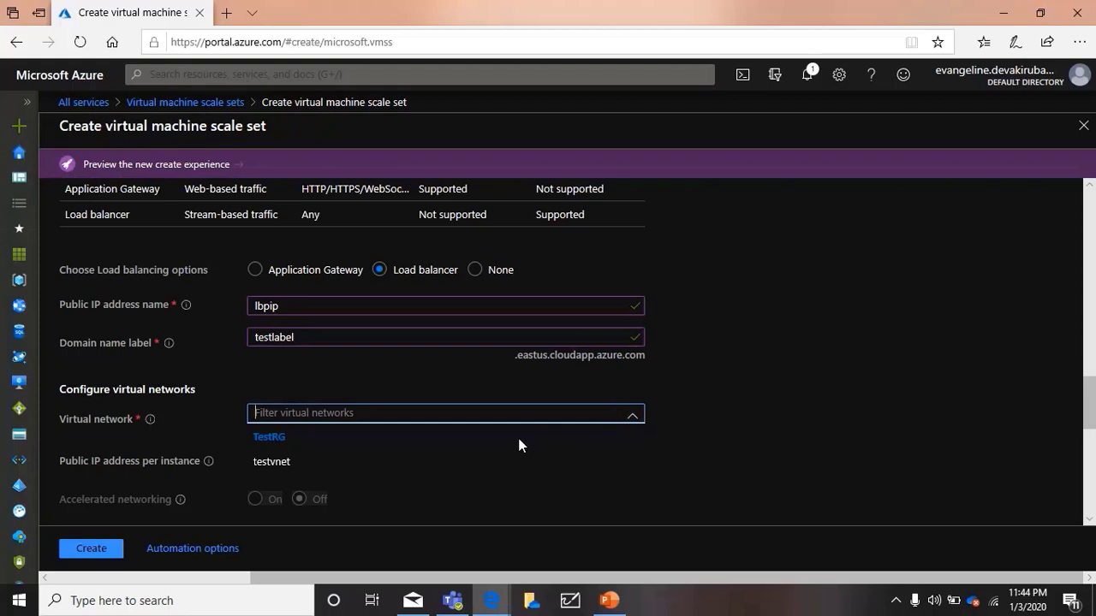
pyautogui.click(448, 463)
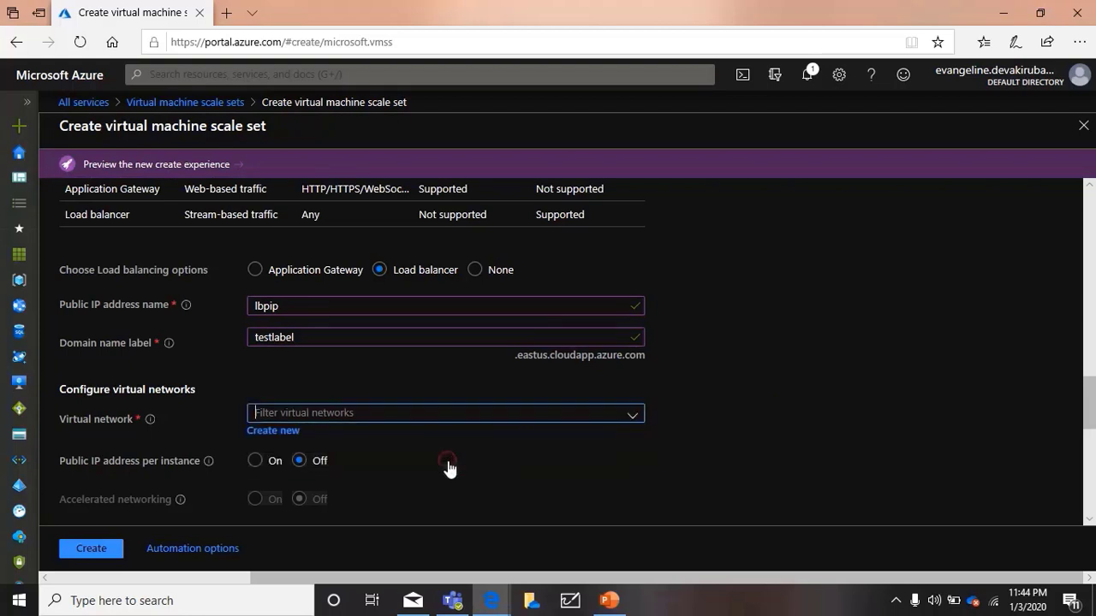
pyautogui.click(839, 416)
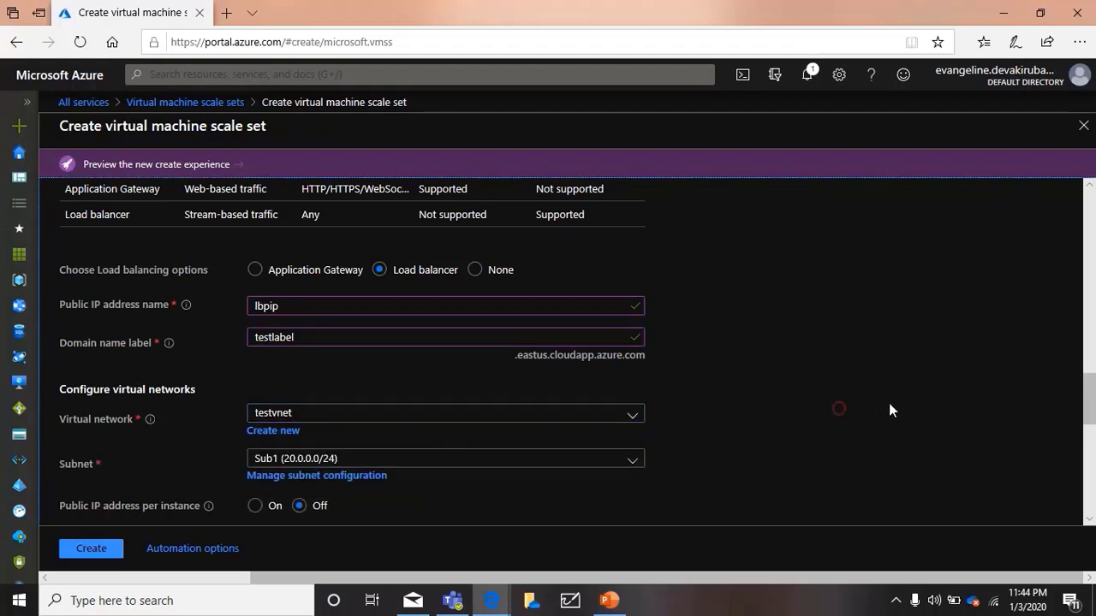
# Allow selected public inbound ports for the scale set: HTTP (80), HTTPS (443) and RDP (3389)
pyautogui.scroll(2, 1088, 330)
pyautogui.scroll(2, 1089, 330)
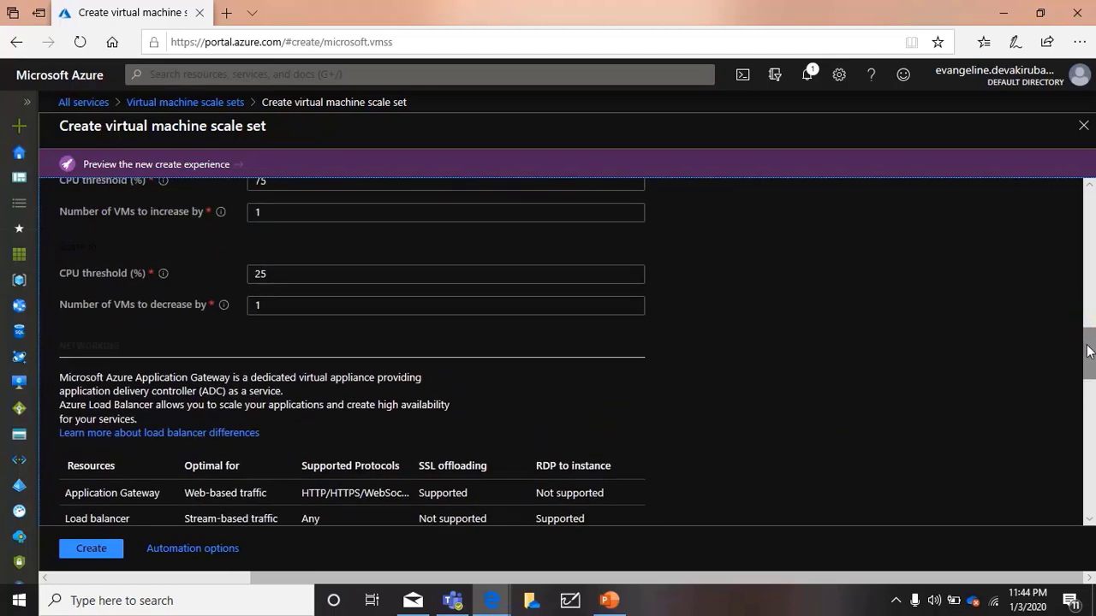
pyautogui.moveTo(1083, 340); pyautogui.dragTo(1093, 456)
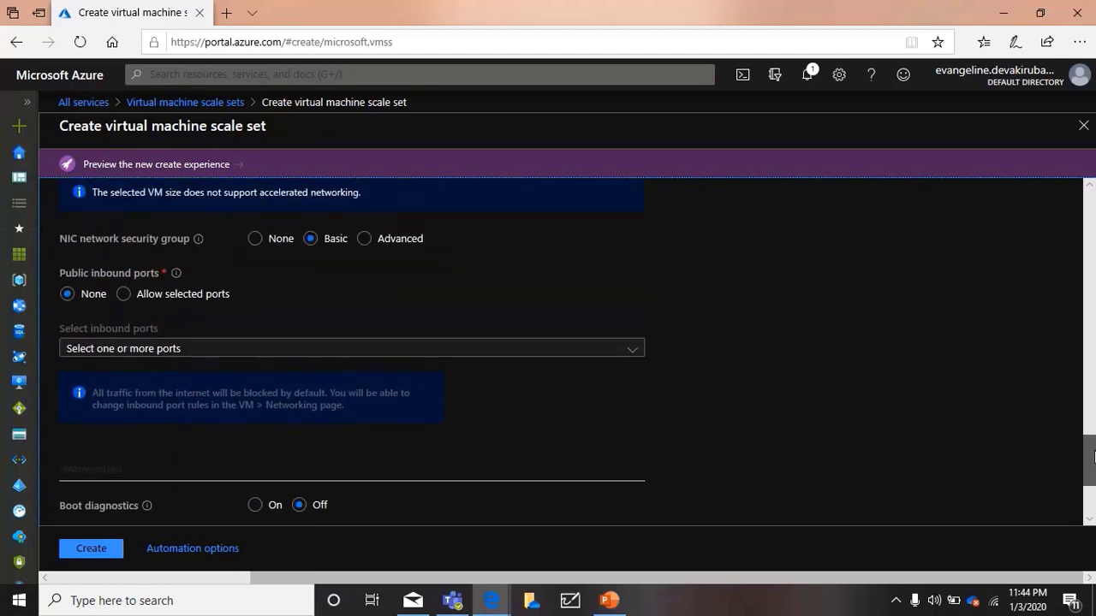
pyautogui.click(124, 300)
pyautogui.click(194, 350)
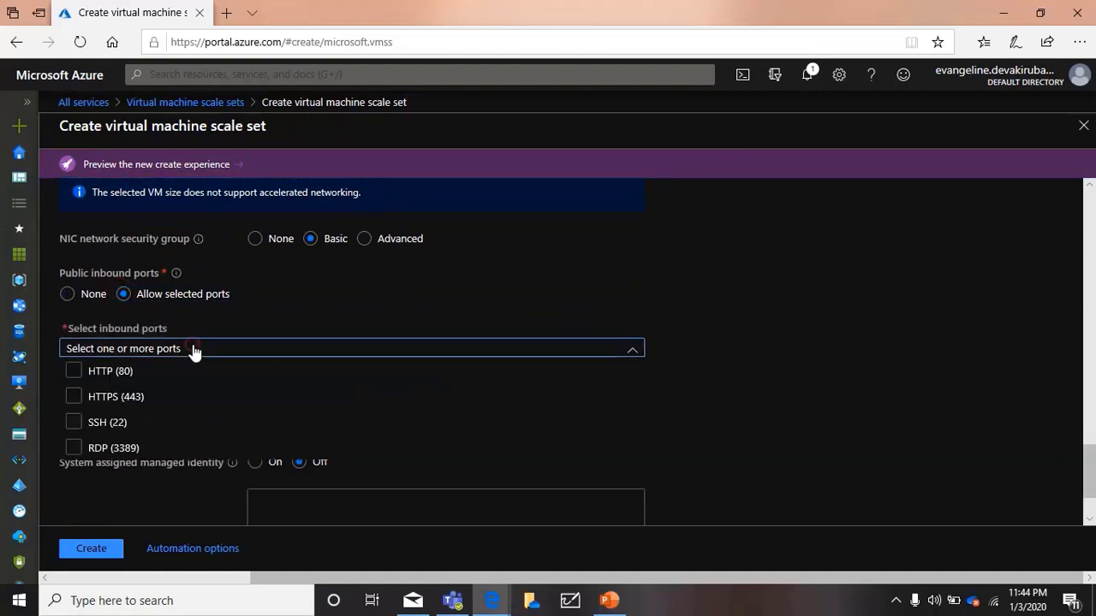
pyautogui.click(118, 371)
pyautogui.click(106, 395)
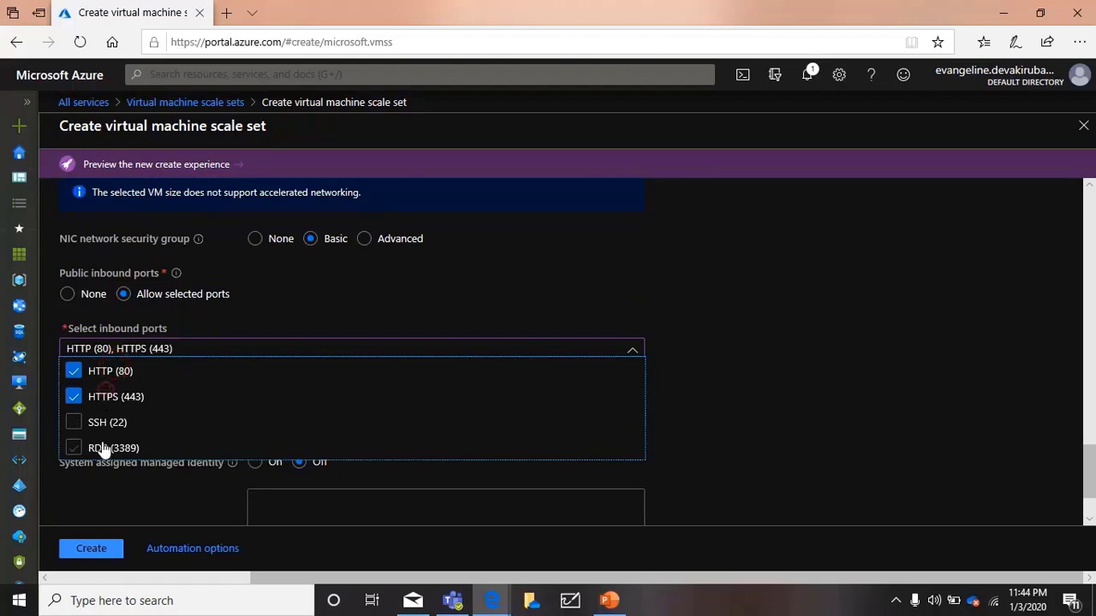
pyautogui.click(101, 449)
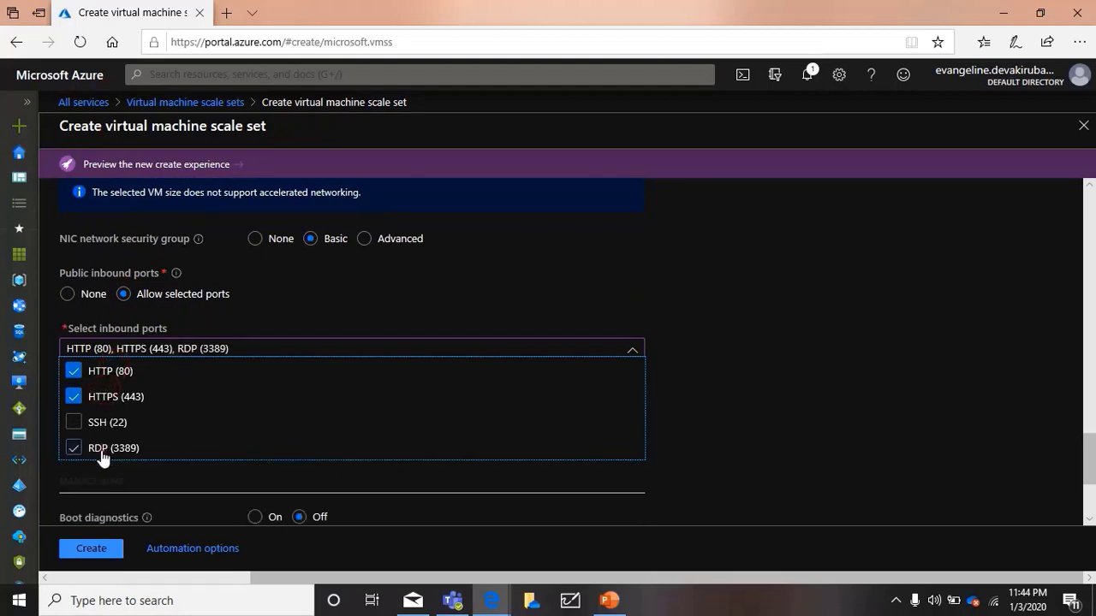
pyautogui.click(850, 419)
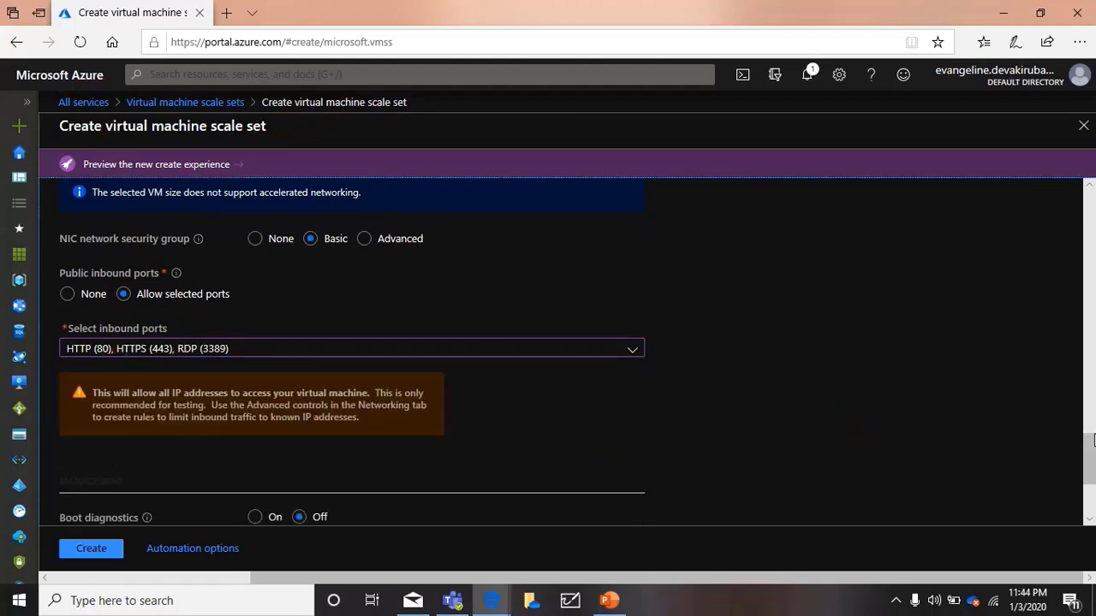
# Create the virtual machine scale set with the configured settings and open the deployed resource
pyautogui.moveTo(1089, 462); pyautogui.dragTo(1093, 492)
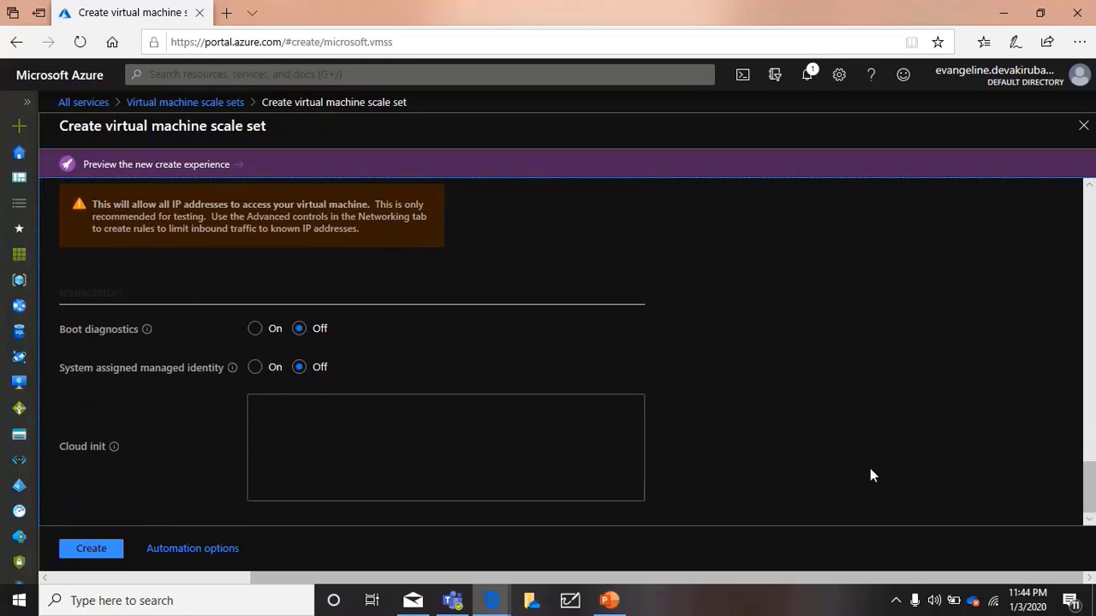
pyautogui.click(105, 552)
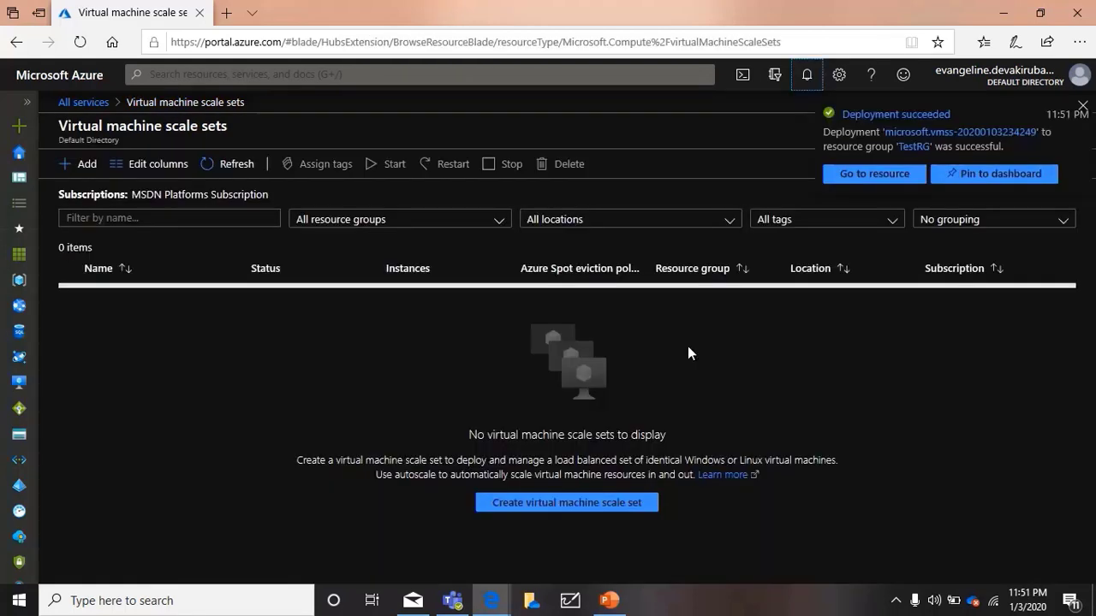
pyautogui.click(860, 175)
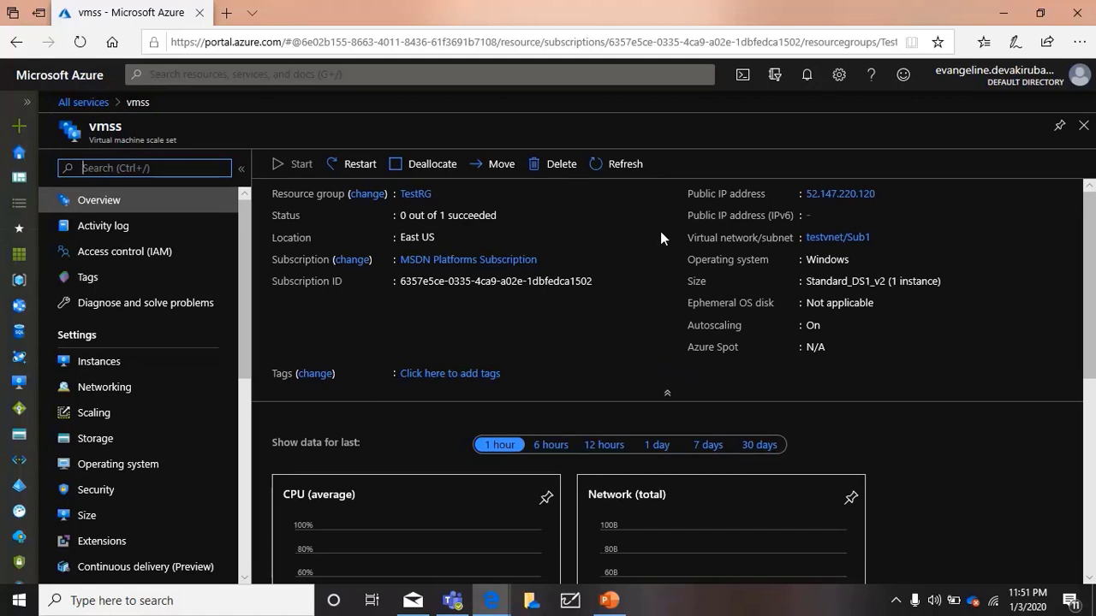
# Open the load balancer vmsslb from all resources and review its inbound NAT rules
pyautogui.click(27, 102)
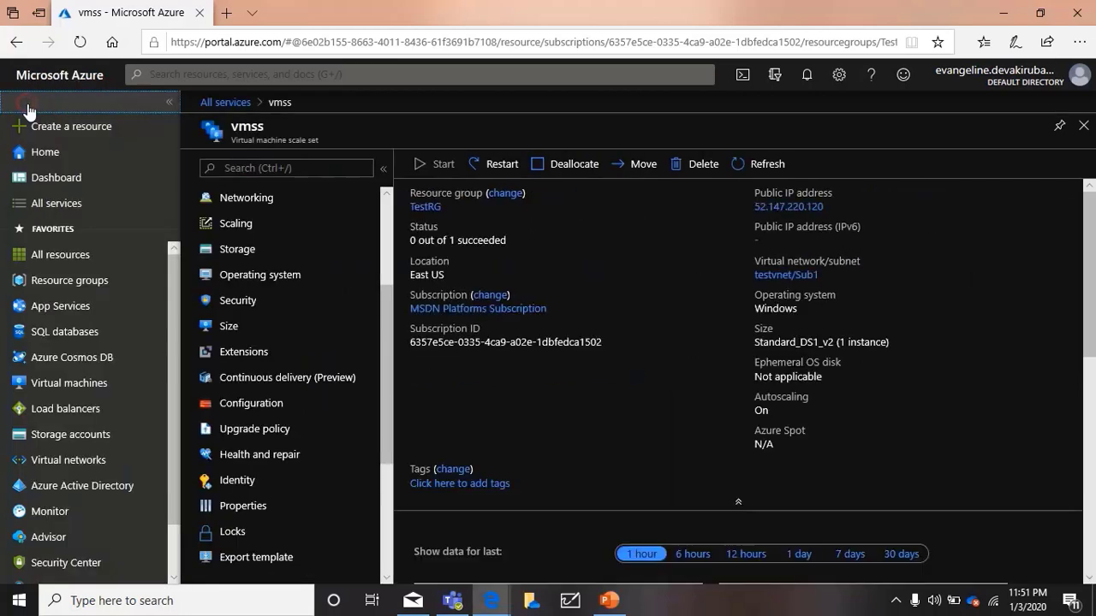
pyautogui.click(77, 258)
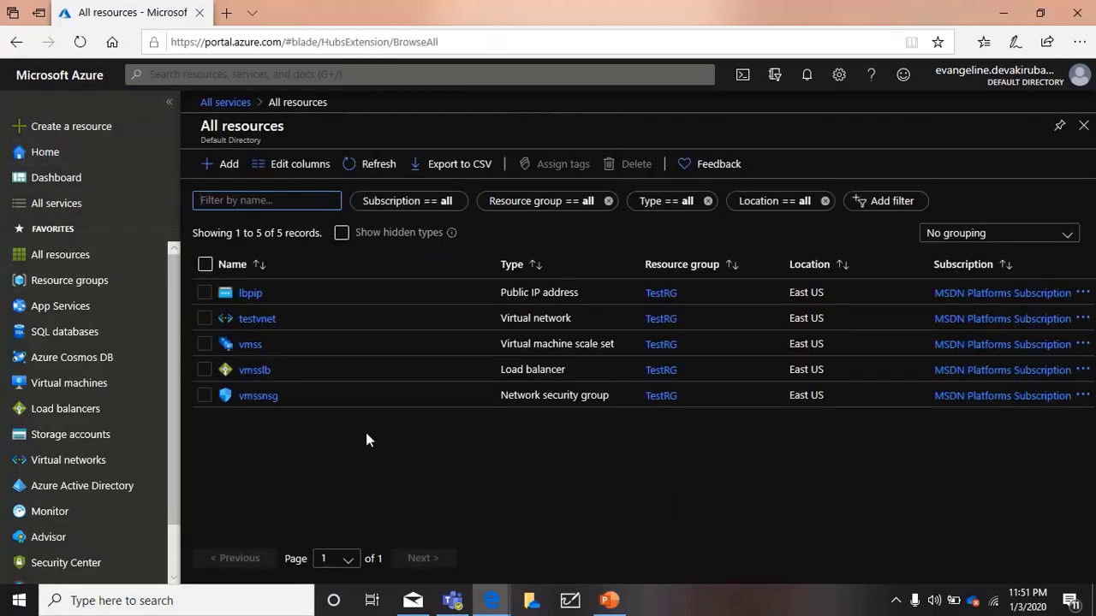
pyautogui.click(254, 370)
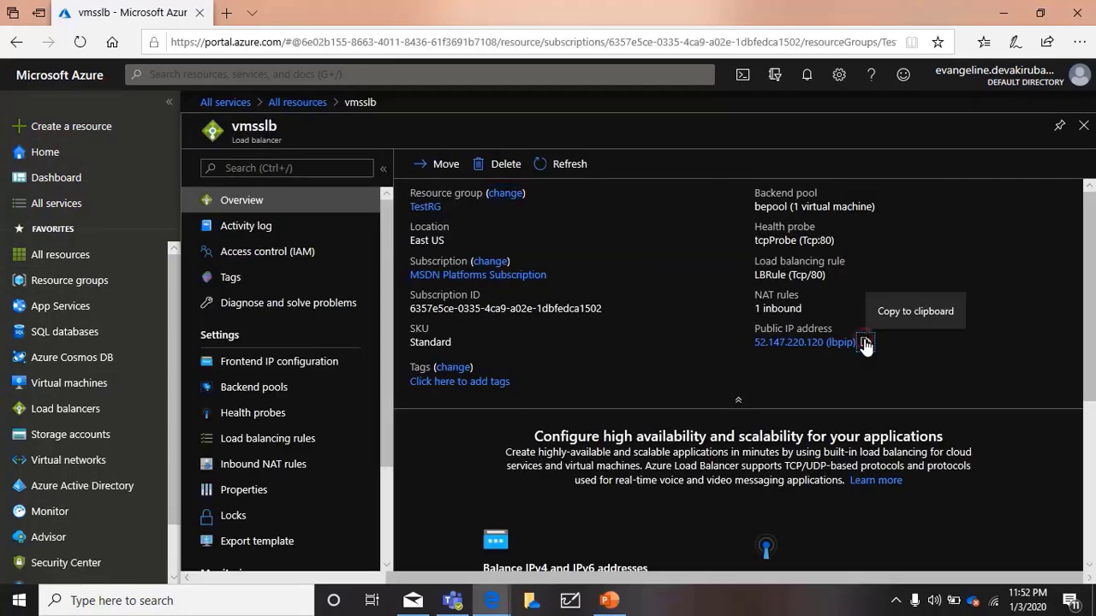
pyautogui.click(265, 470)
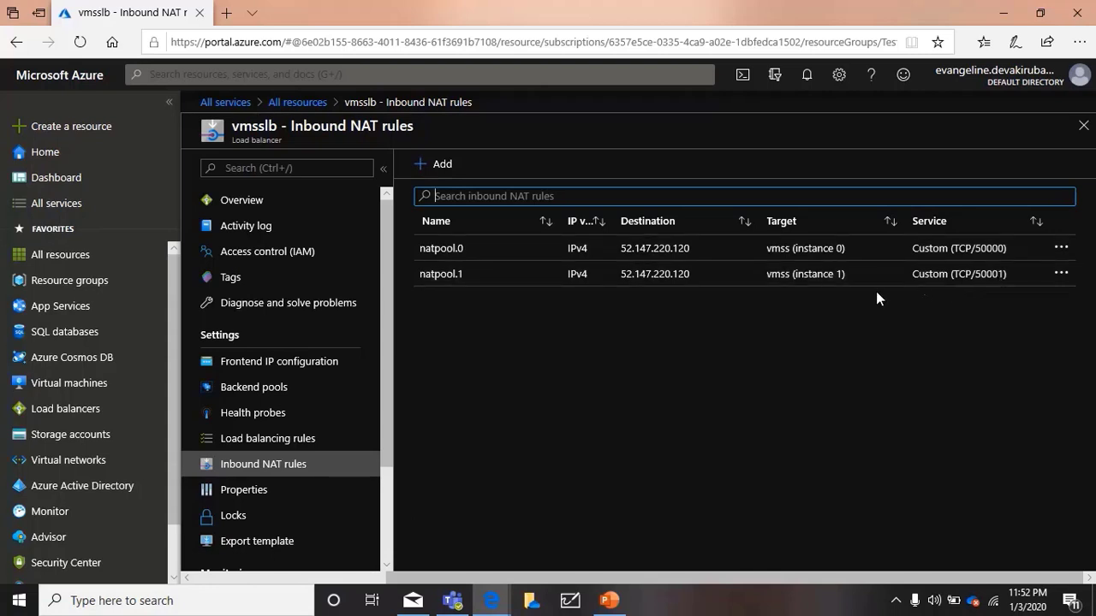
# Open the network security group vmssnsg from all resources and review its inbound security rules
pyautogui.click(289, 105)
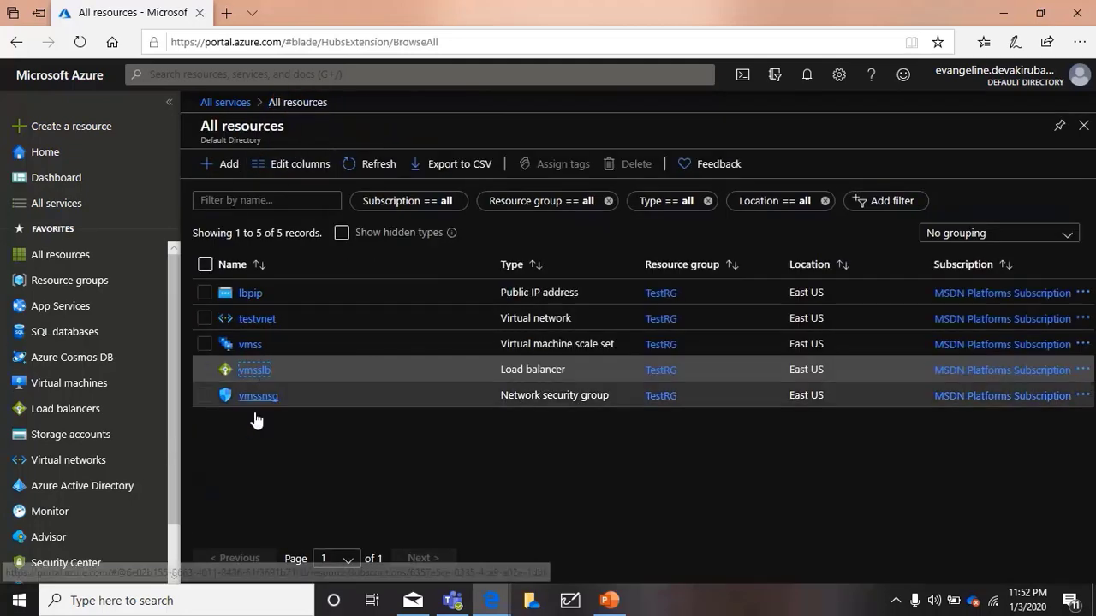
pyautogui.click(260, 399)
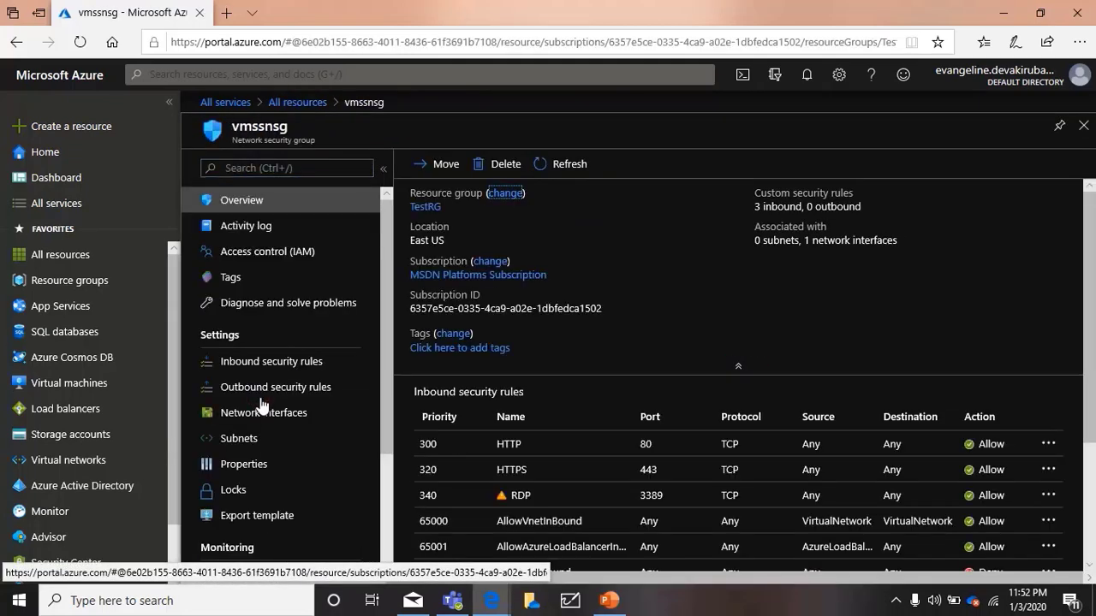
pyautogui.click(995, 324)
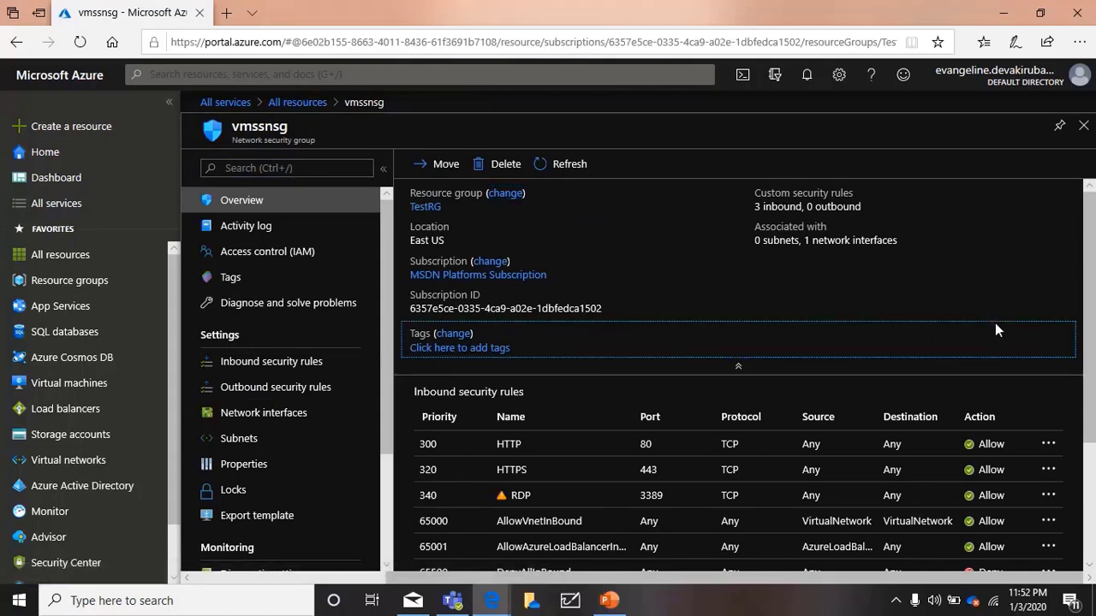
pyautogui.scroll(-1, 994, 324)
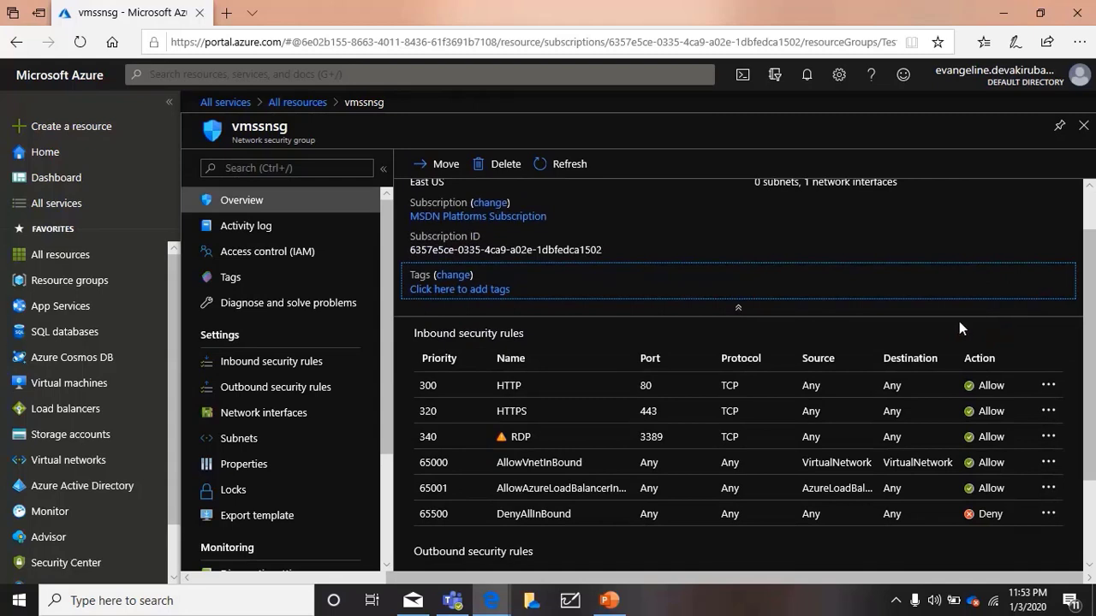
pyautogui.click(238, 364)
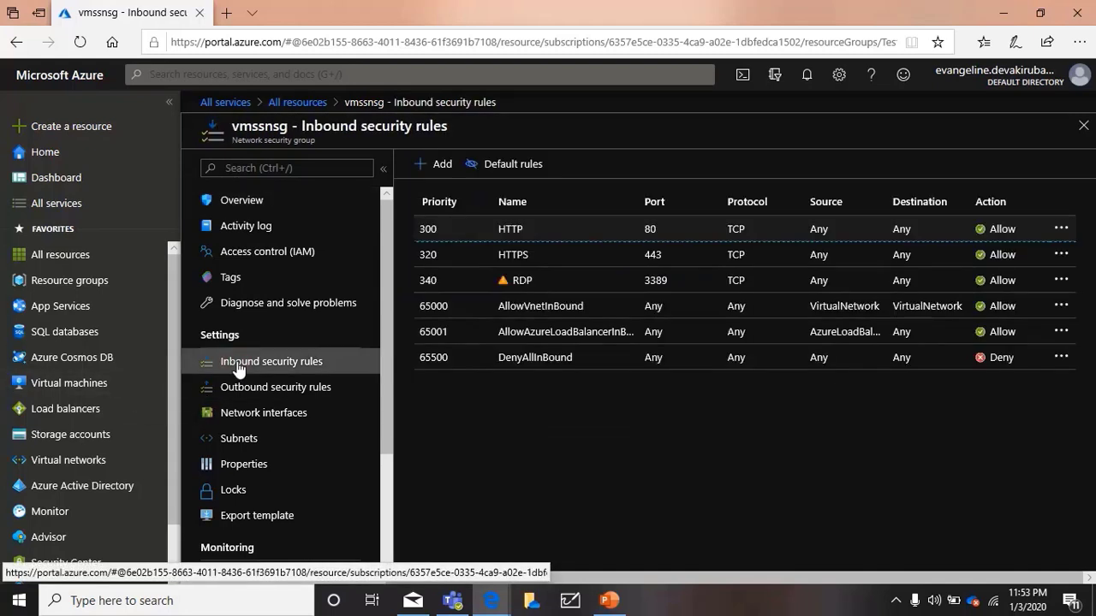
# Add an inbound security rule named lb_0-in to vmssnsg with destination port 50000
pyautogui.click(434, 165)
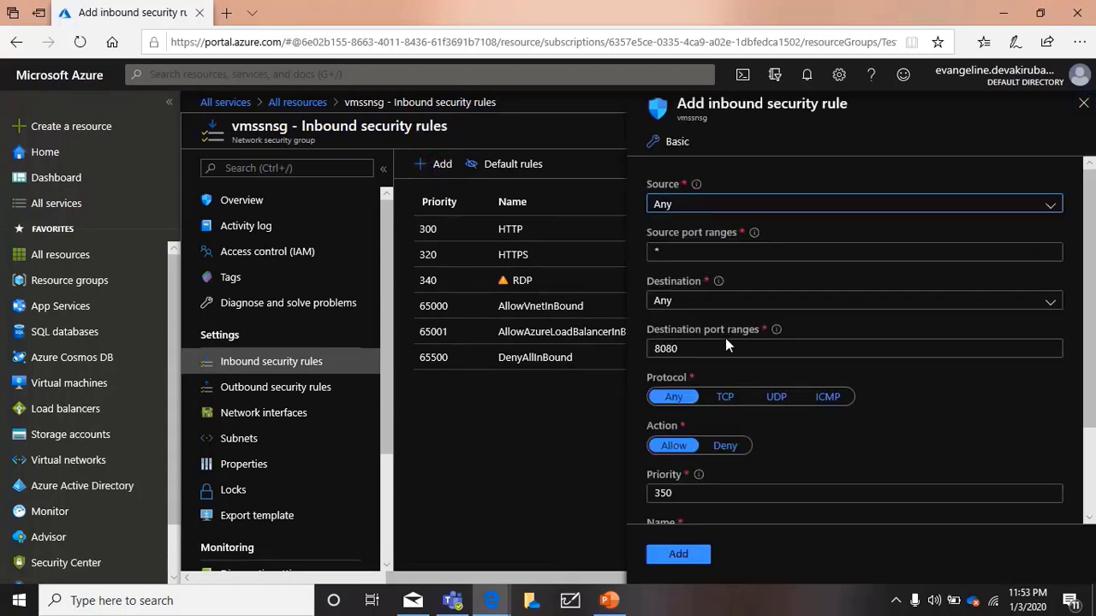
pyautogui.moveTo(709, 348); pyautogui.dragTo(645, 351)
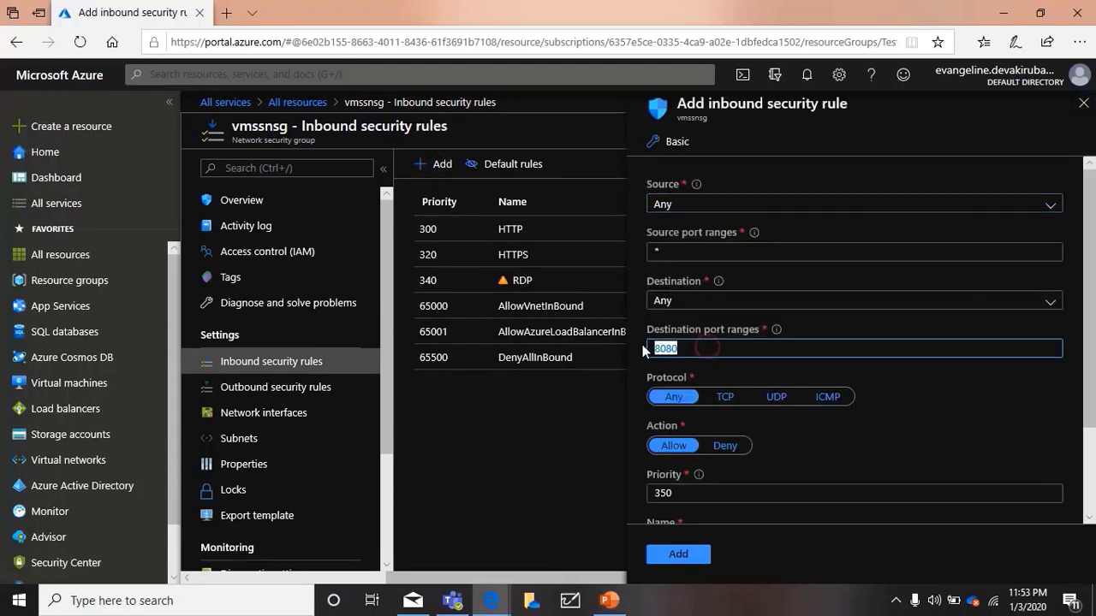
pyautogui.write('50000')
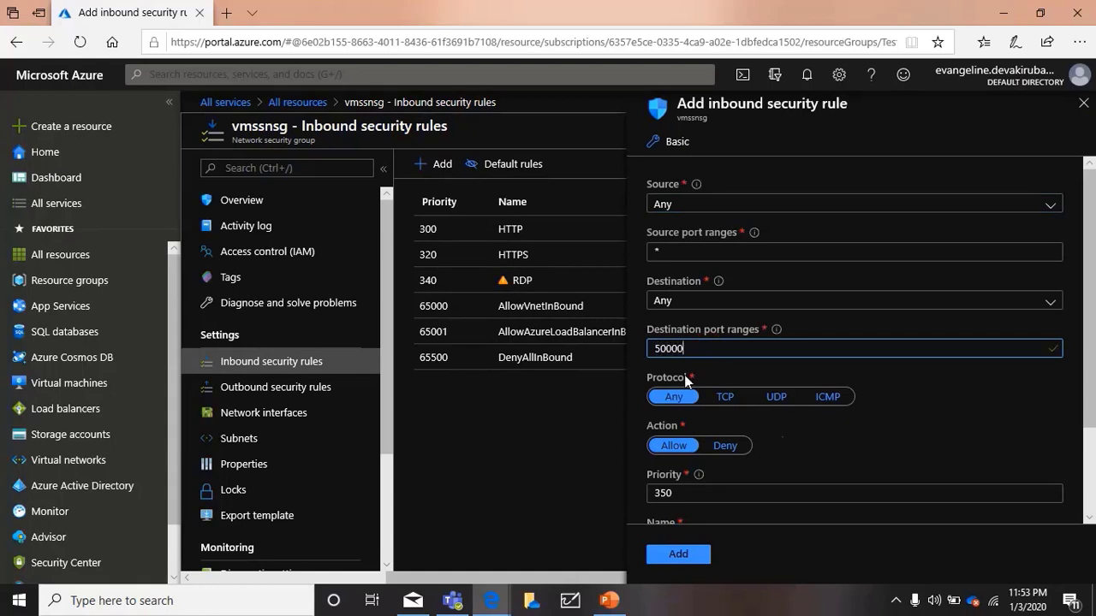
pyautogui.click(952, 419)
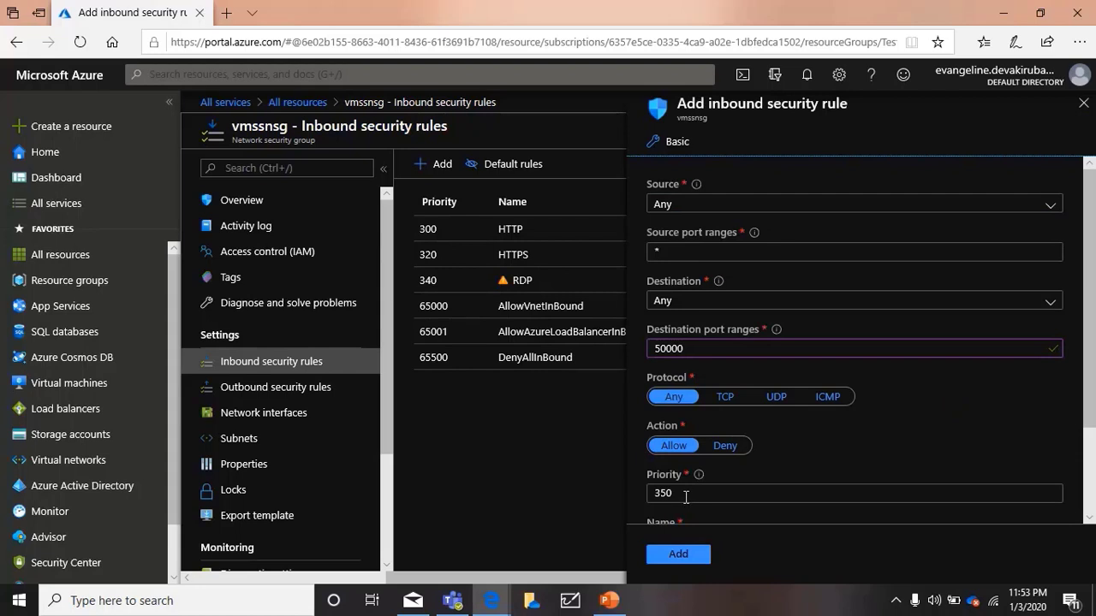
pyautogui.moveTo(1082, 370); pyautogui.dragTo(1082, 467)
pyautogui.moveTo(711, 423); pyautogui.dragTo(624, 418)
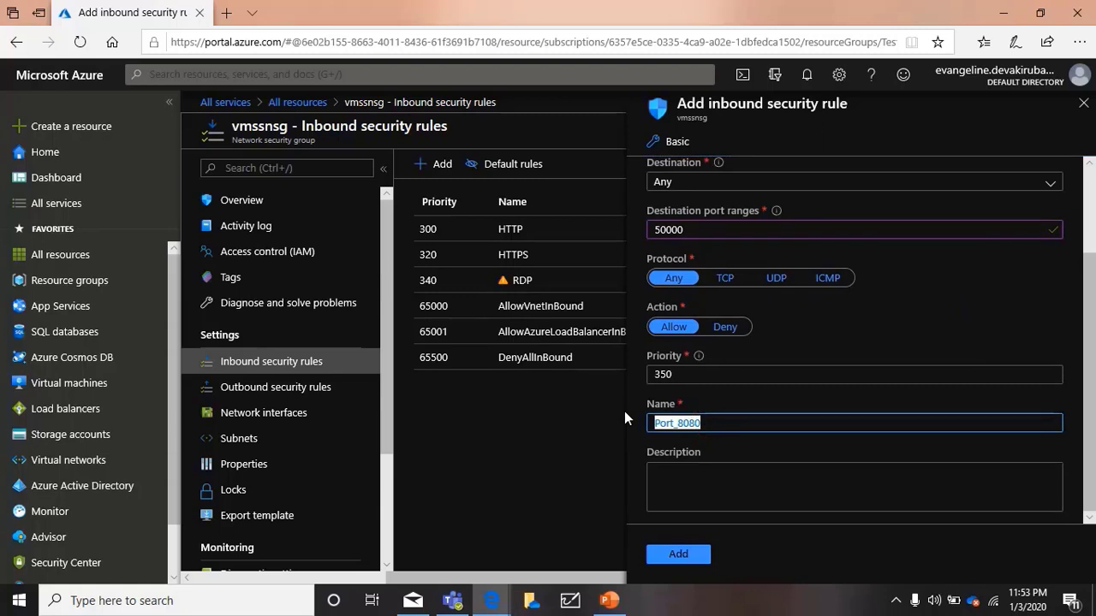
pyautogui.write('lb')
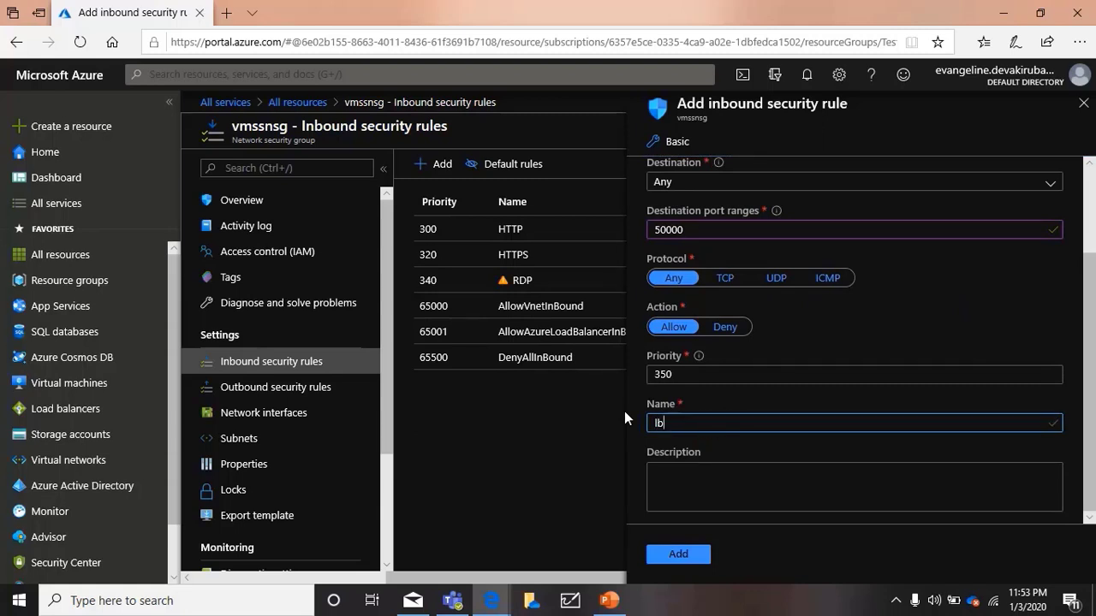
pyautogui.write('_0')
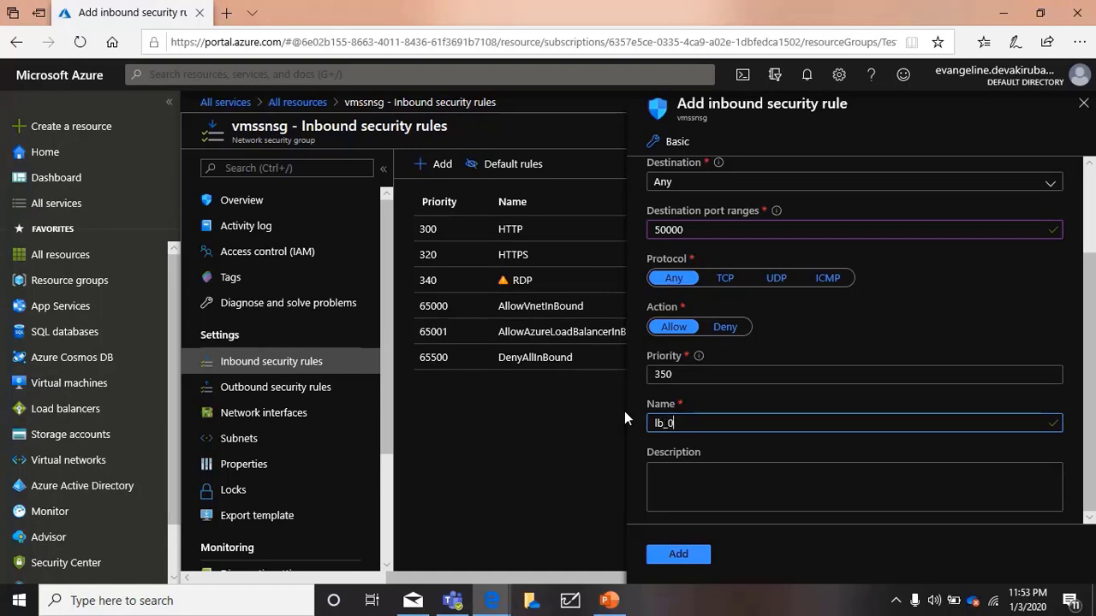
pyautogui.write('-in')
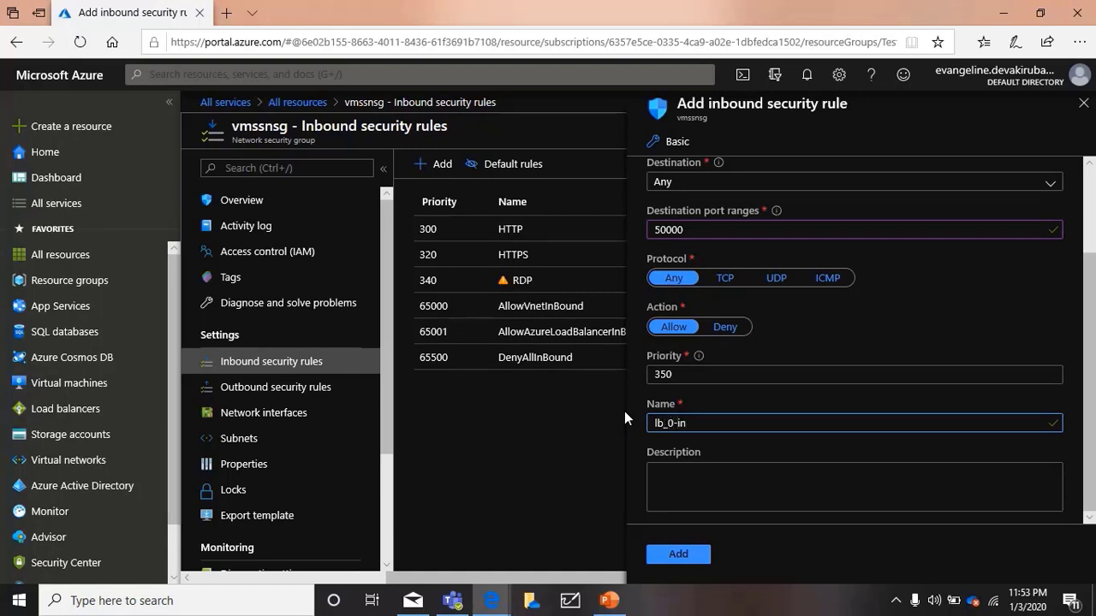
pyautogui.click(676, 555)
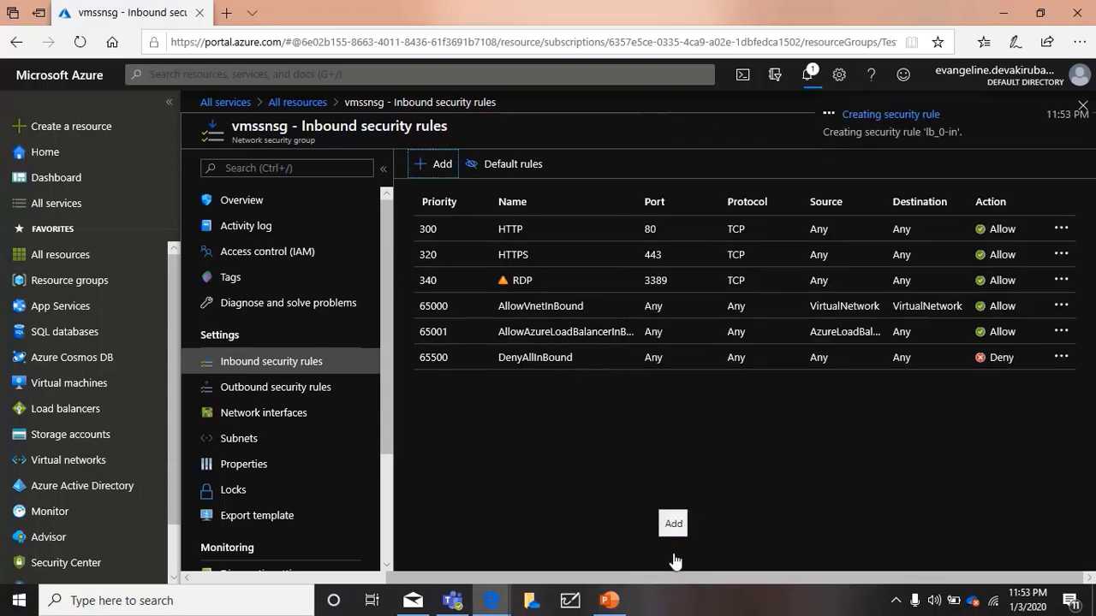
# Add an inbound security rule named lb_1-in to vmssnsg with destination port 50001
pyautogui.click(431, 165)
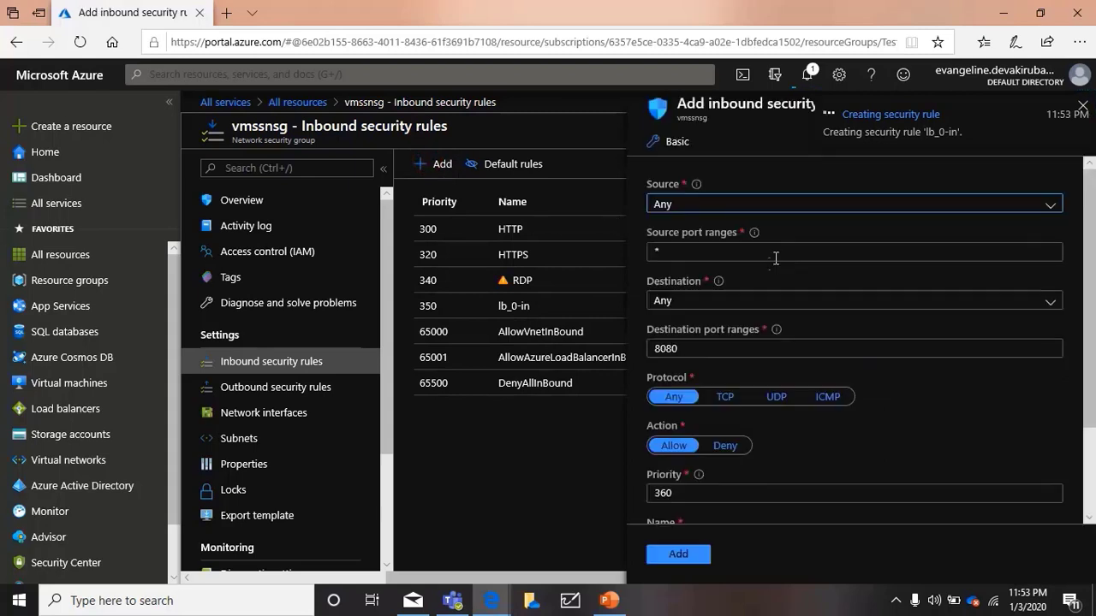
pyautogui.moveTo(685, 348); pyautogui.dragTo(627, 341)
pyautogui.write('50001')
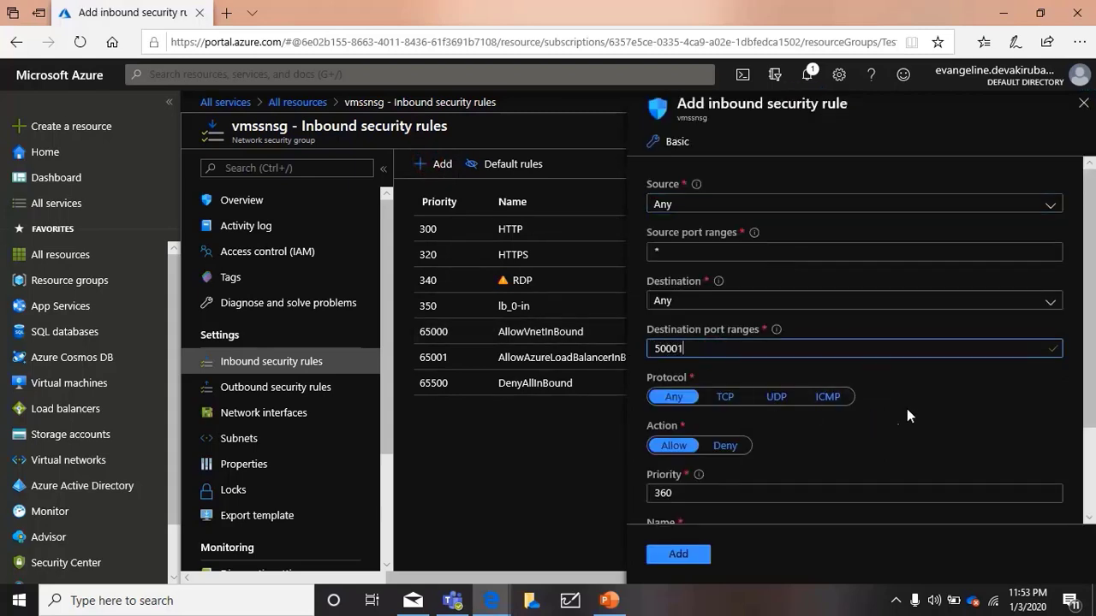
pyautogui.scroll(-1, 919, 405)
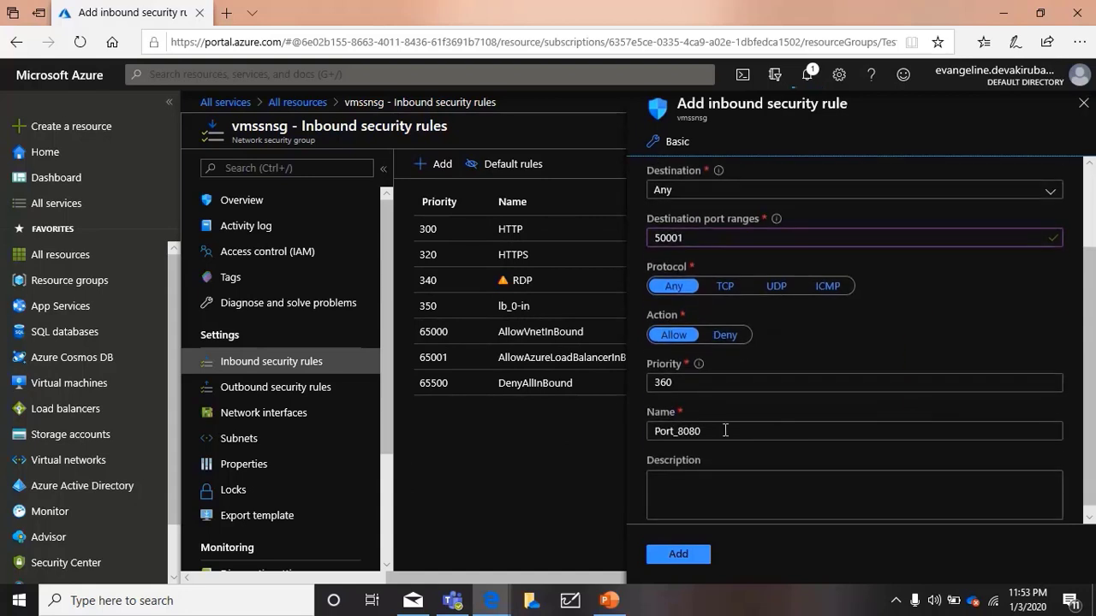
pyautogui.moveTo(725, 430); pyautogui.dragTo(617, 437)
pyautogui.press('BackSpace')
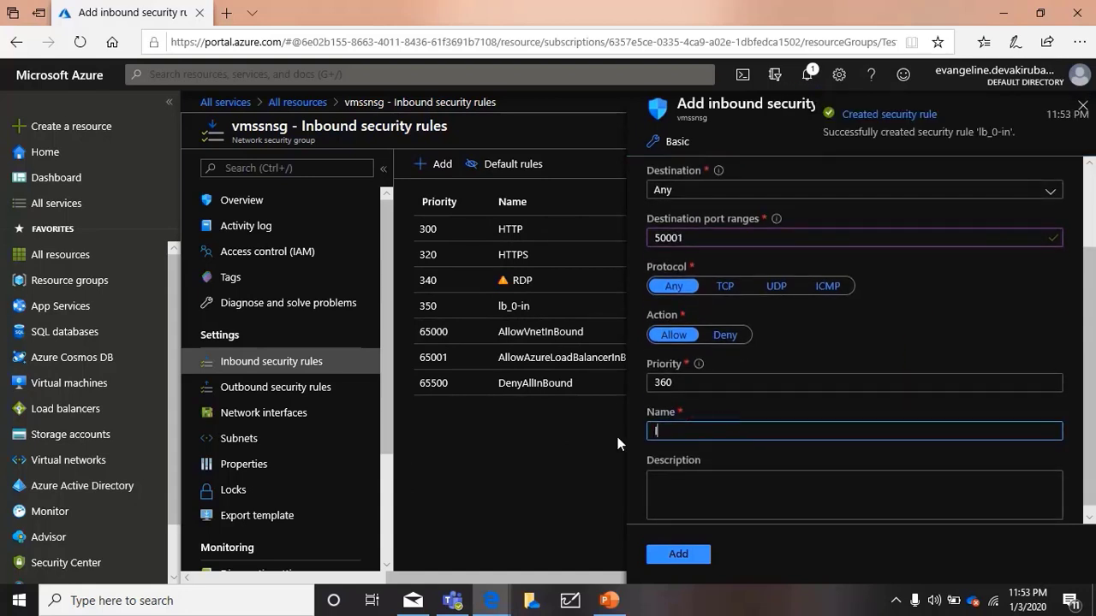
pyautogui.write('lb_1-in')
pyautogui.click(676, 555)
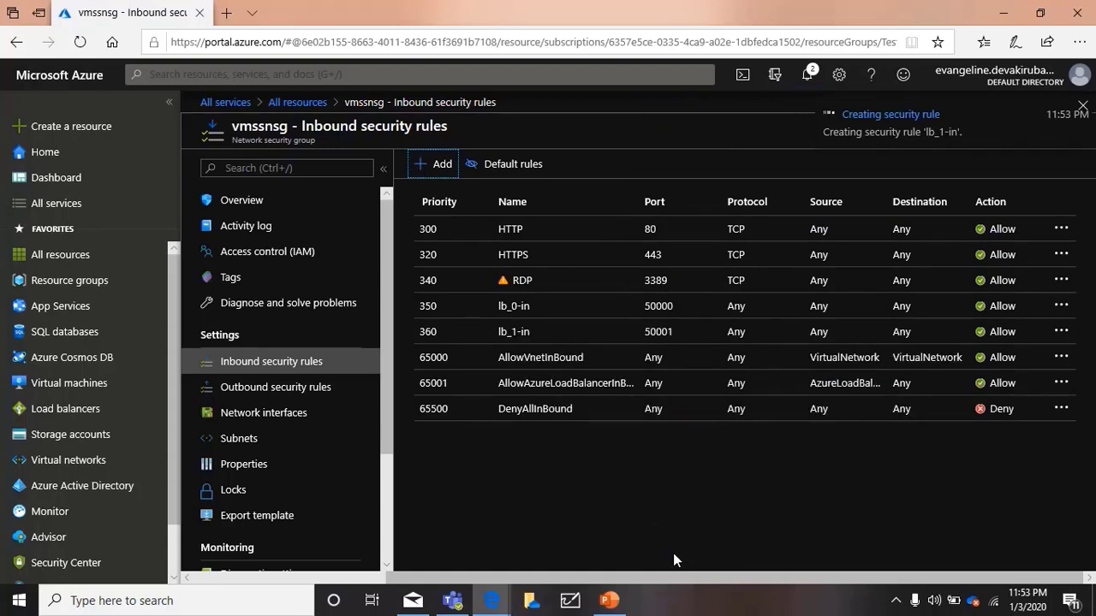
# Open the load balancer vmsslb from all resources and copy its public IP address
pyautogui.click(297, 102)
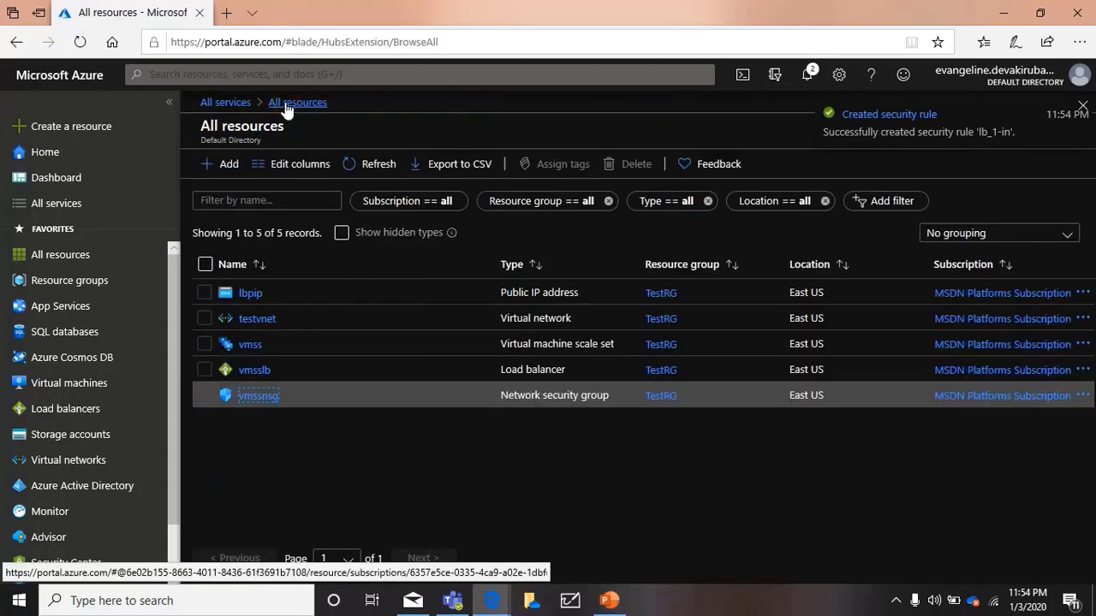
pyautogui.click(253, 370)
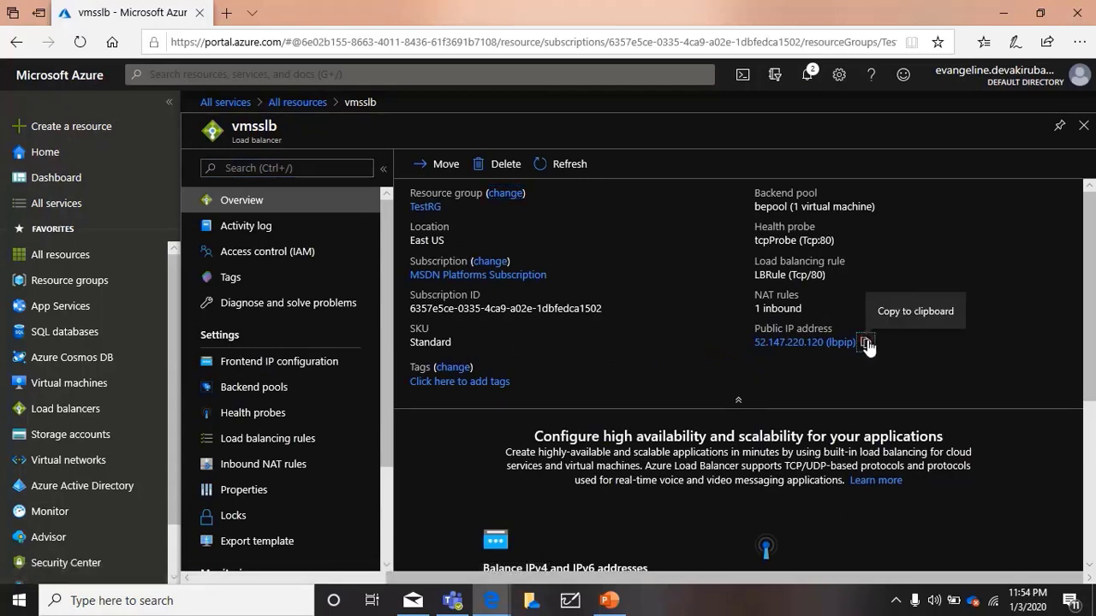
pyautogui.click(866, 344)
# Switch to Remote Desktop Connection and connect to the load balancer's public address 52.147.220.120:50000
pyautogui.press('super')
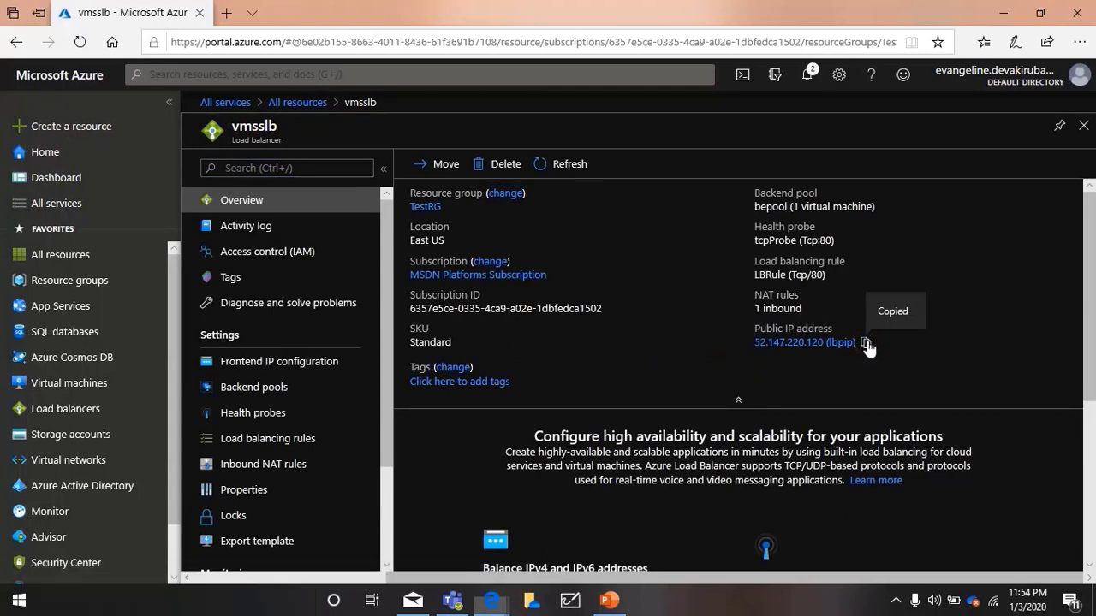
pyautogui.write('remote')
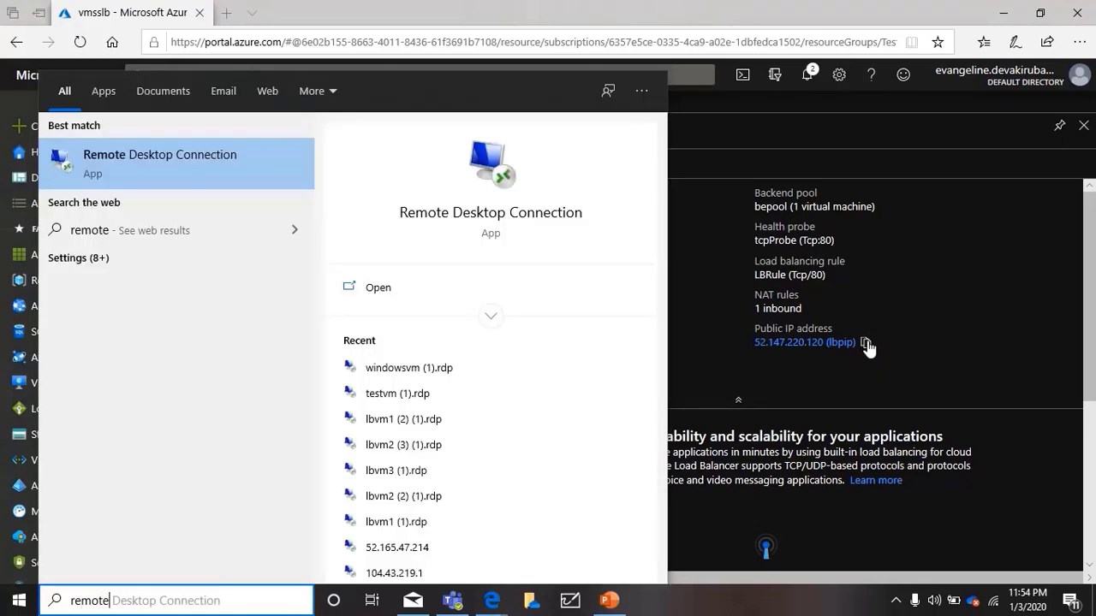
pyautogui.click(208, 163)
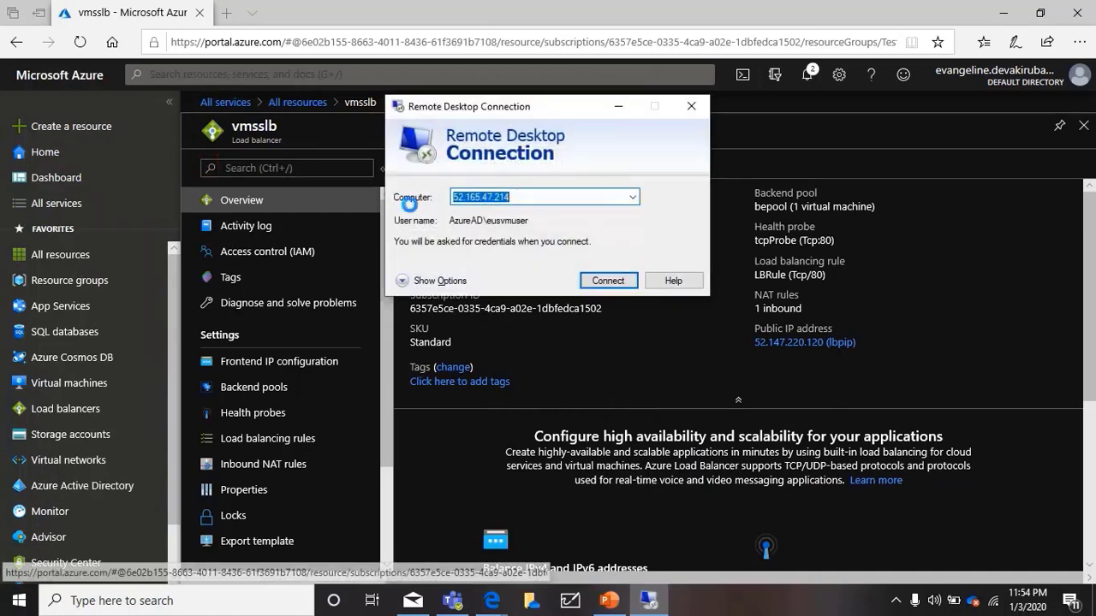
pyautogui.hotkey('ctrl', 'v')
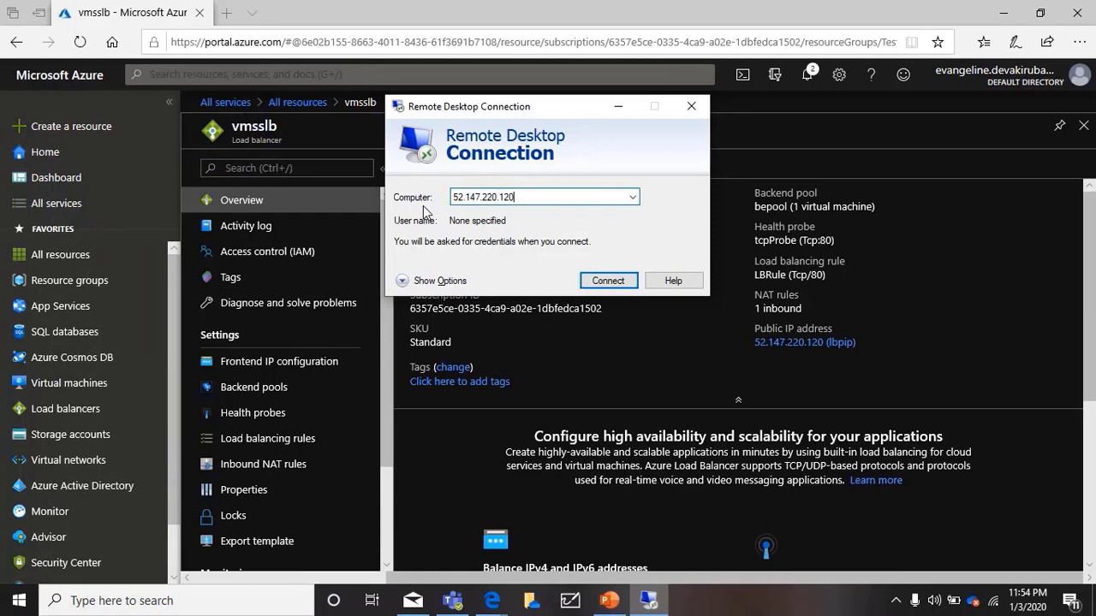
pyautogui.write(':50000')
pyautogui.click(609, 282)
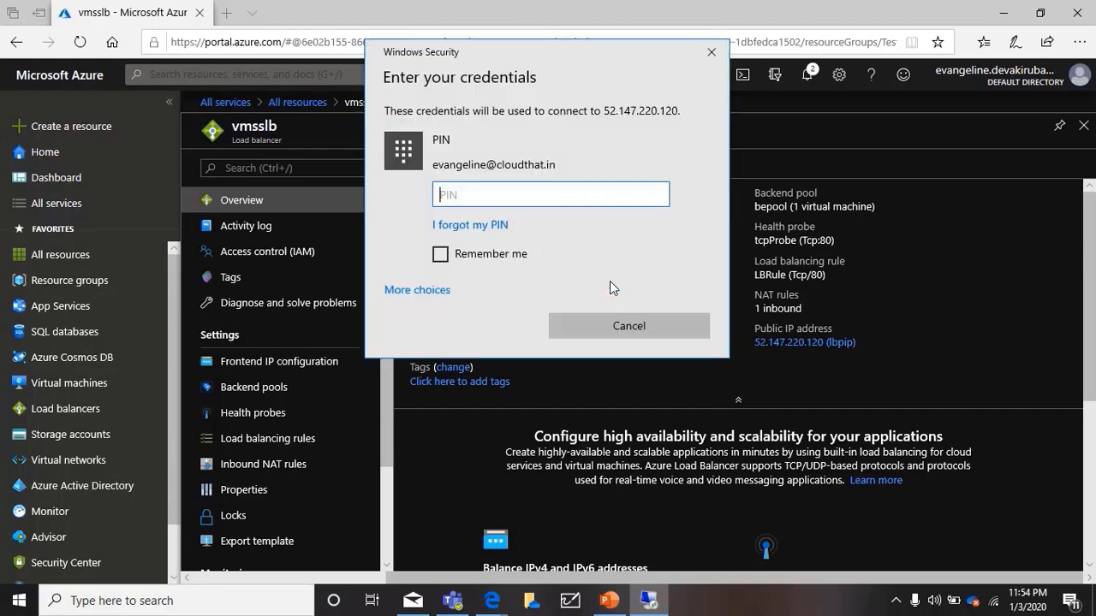
# Sign in to the remote session with a different account, vmssuser, entering its account password and accepting the connection's certificate warning
pyautogui.click(441, 292)
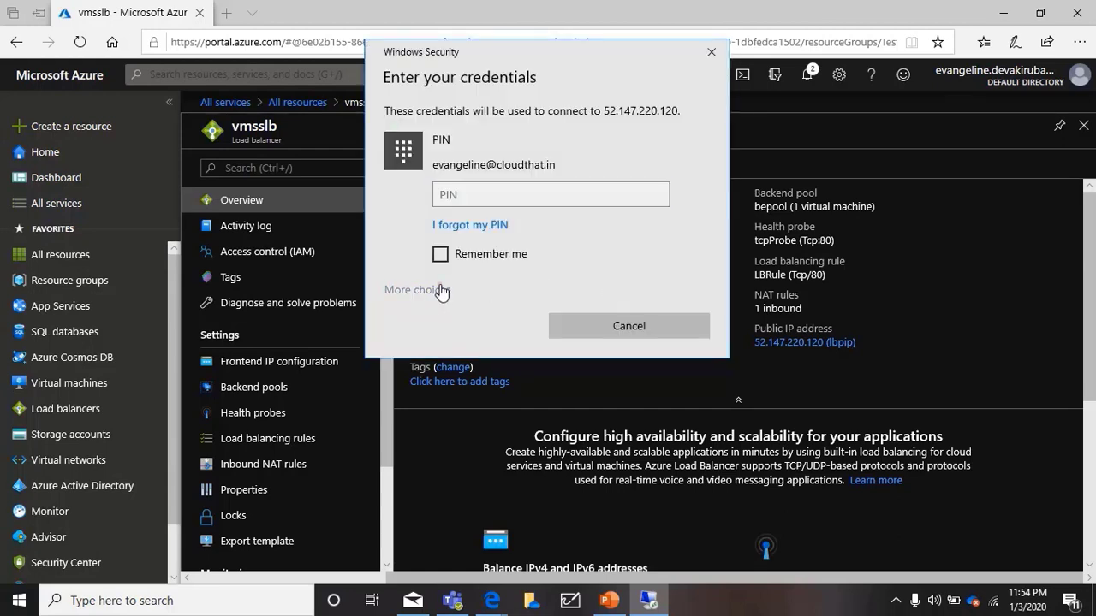
pyautogui.click(518, 387)
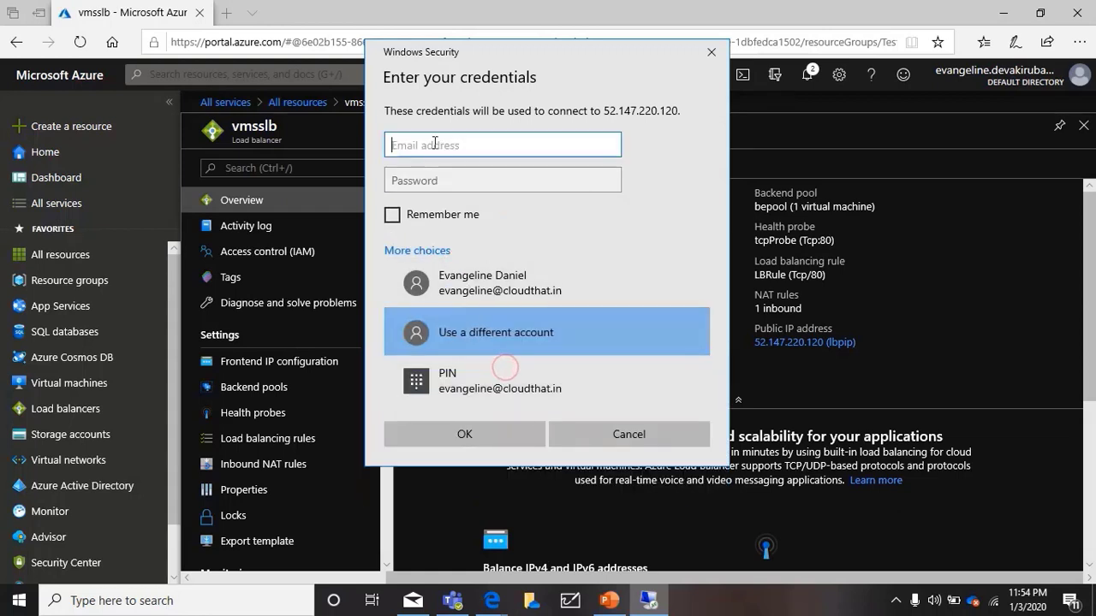
pyautogui.write('vms')
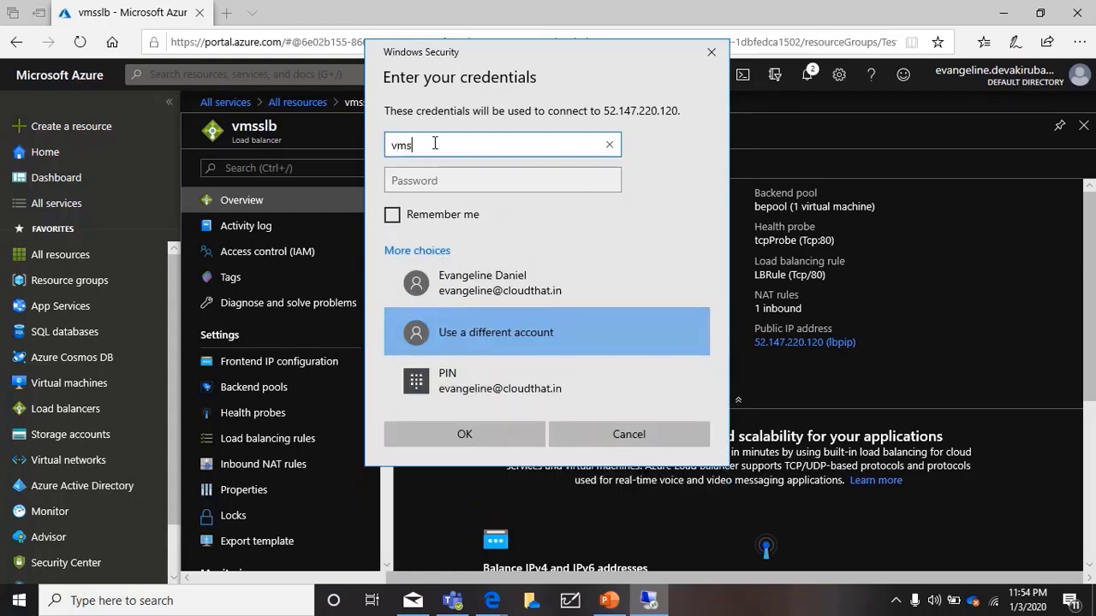
pyautogui.write('suser')
pyautogui.press('Tab')
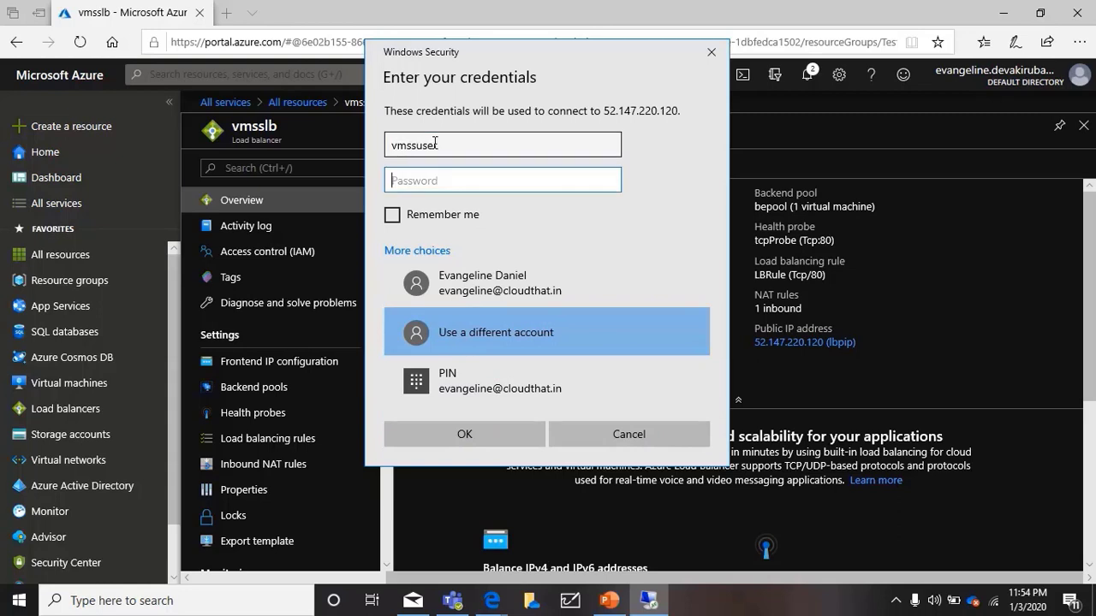
pyautogui.write('***')
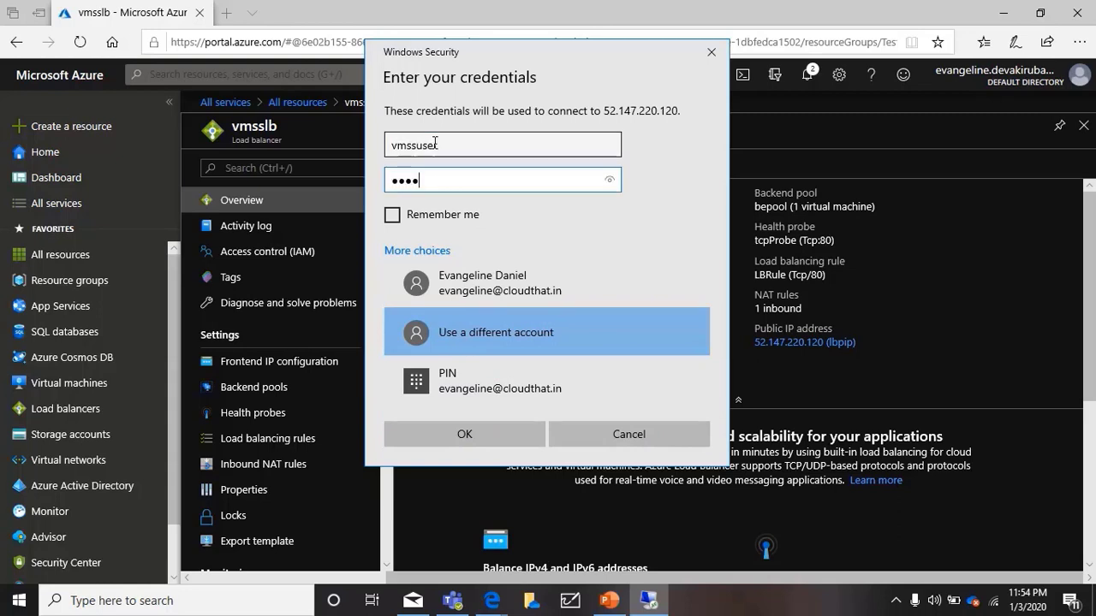
pyautogui.write('********')
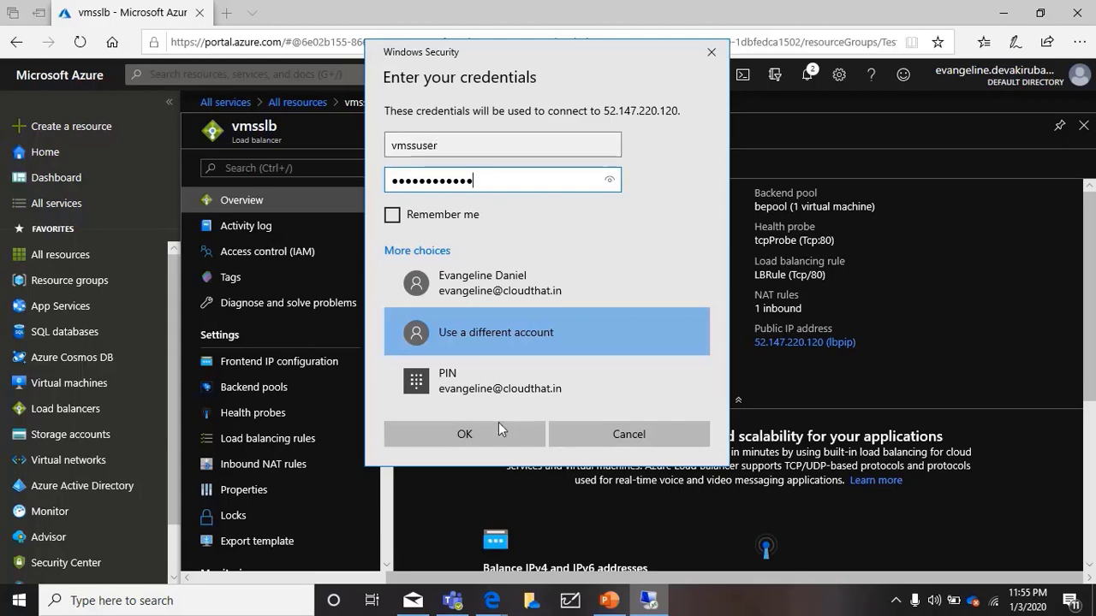
pyautogui.click(473, 431)
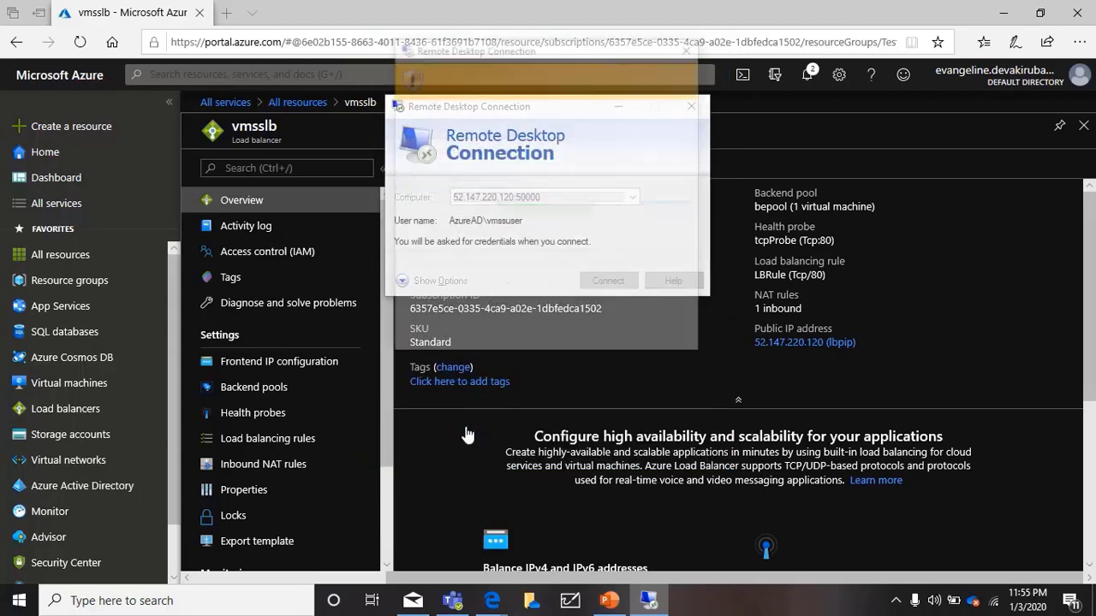
pyautogui.click(599, 334)
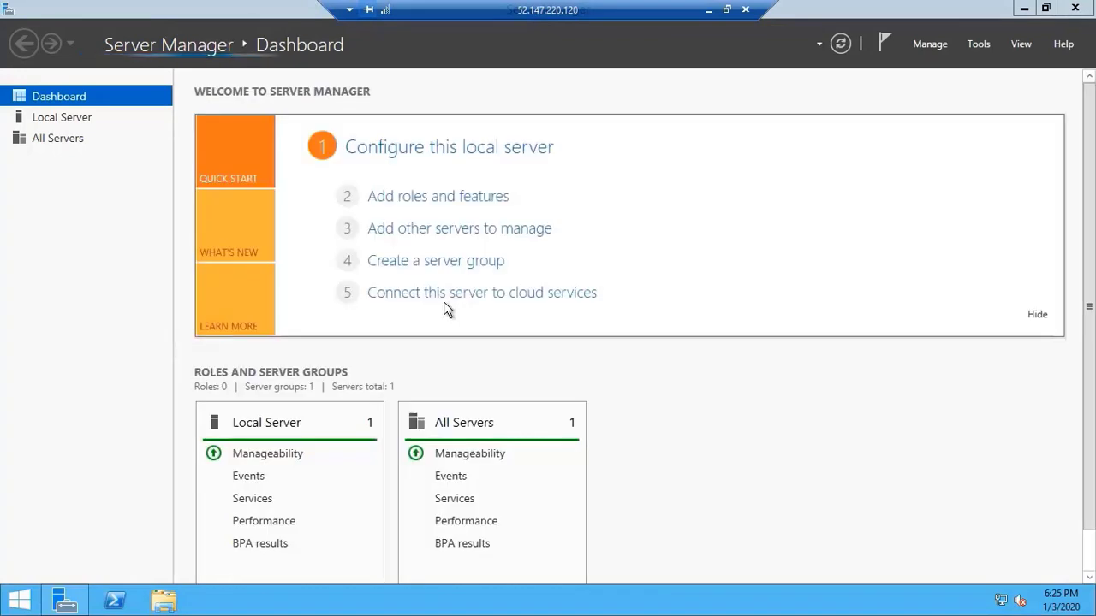
# Turn off IE Enhanced Security Configuration for Administrators and Users on the local server, and close Server Manager
pyautogui.click(75, 119)
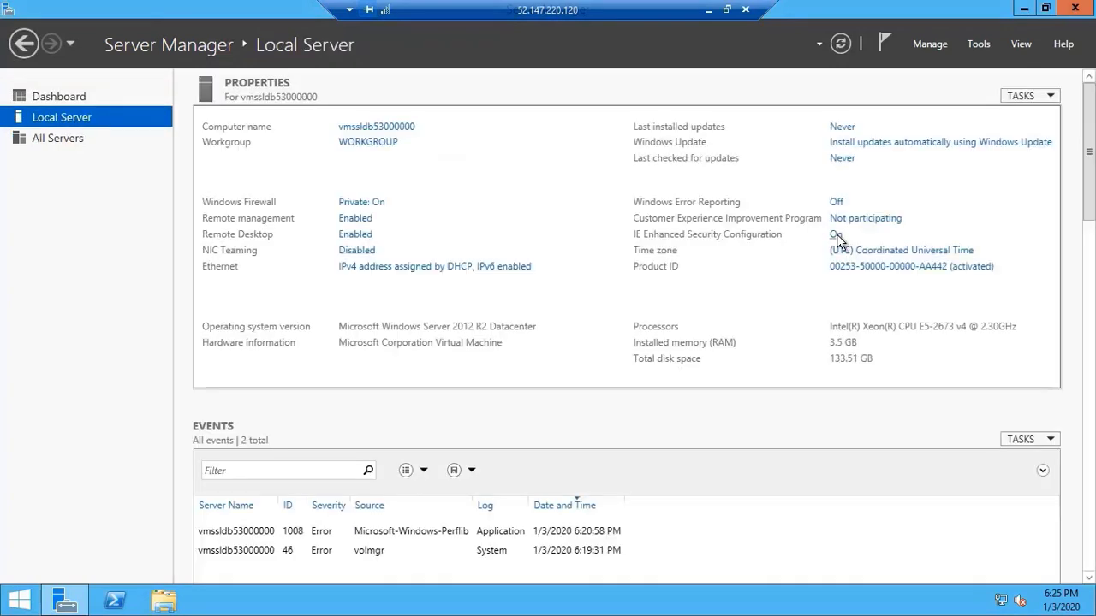
pyautogui.click(836, 234)
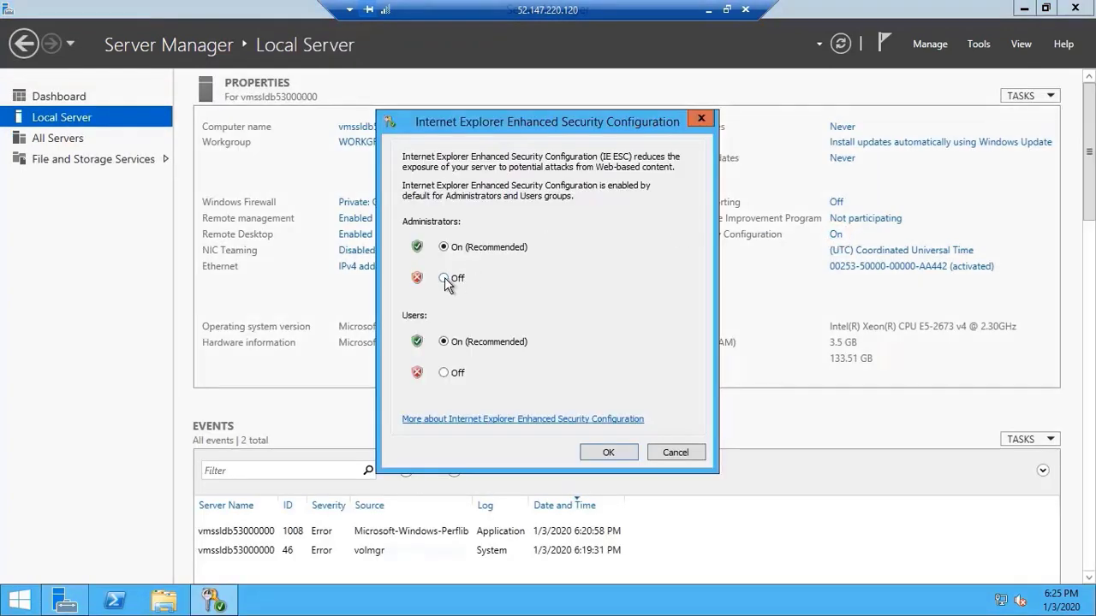
pyautogui.click(445, 279)
pyautogui.click(444, 373)
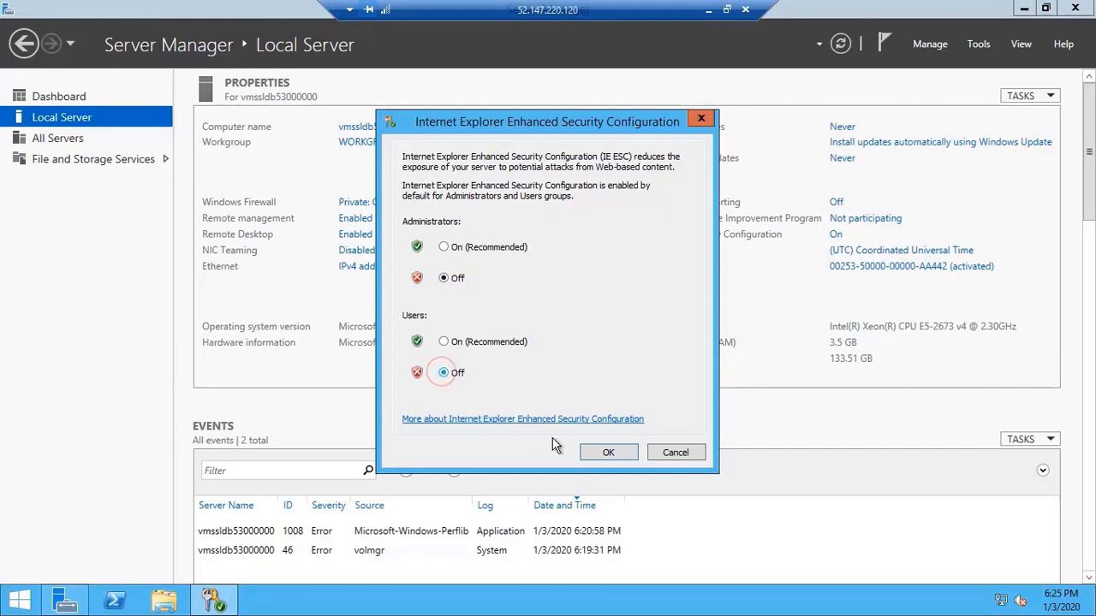
pyautogui.click(606, 454)
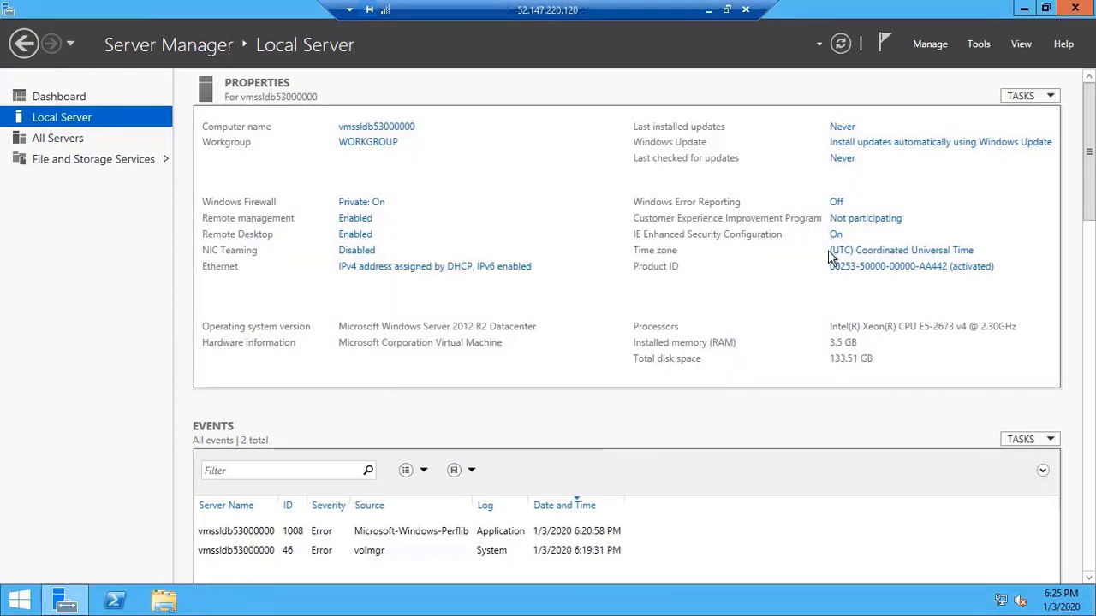
pyautogui.click(1075, 10)
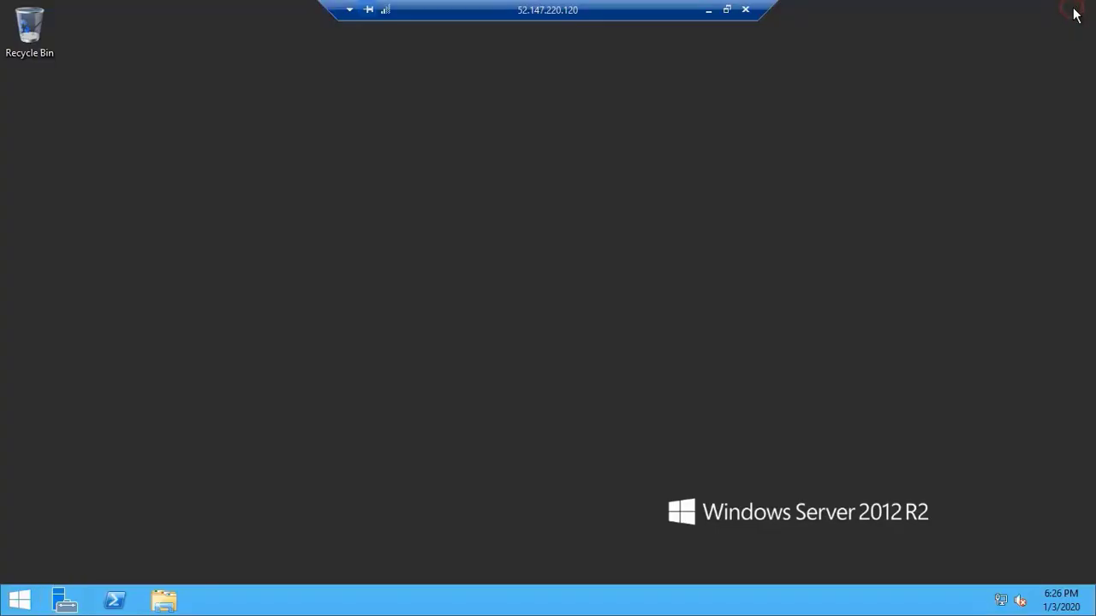
# Open Internet Explorer on the server, finish its setup without the recommended settings, and maximize the browser window
pyautogui.click(19, 600)
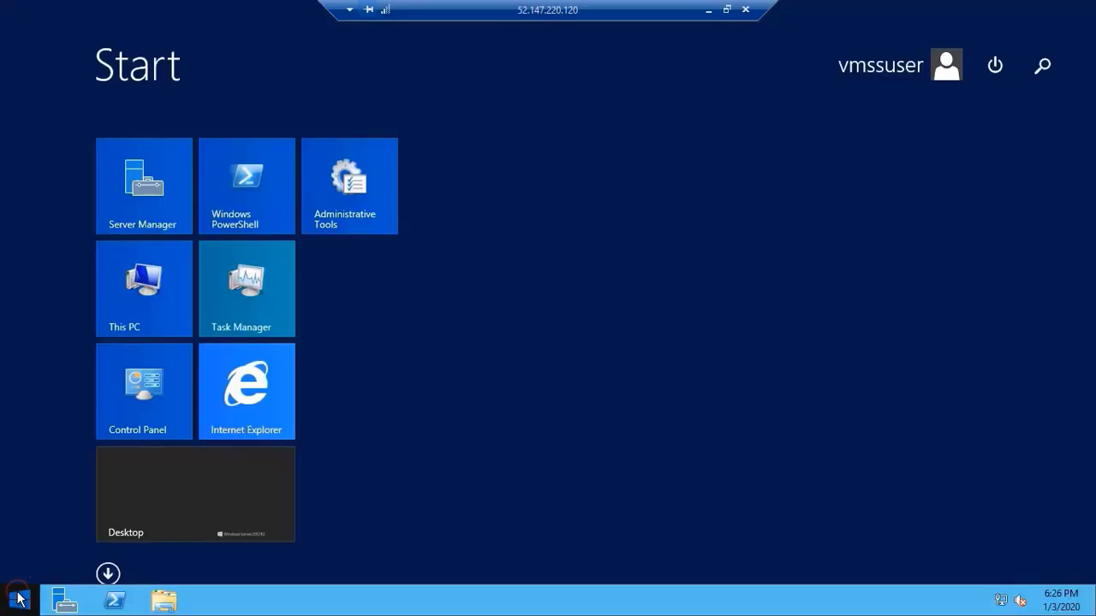
pyautogui.click(235, 418)
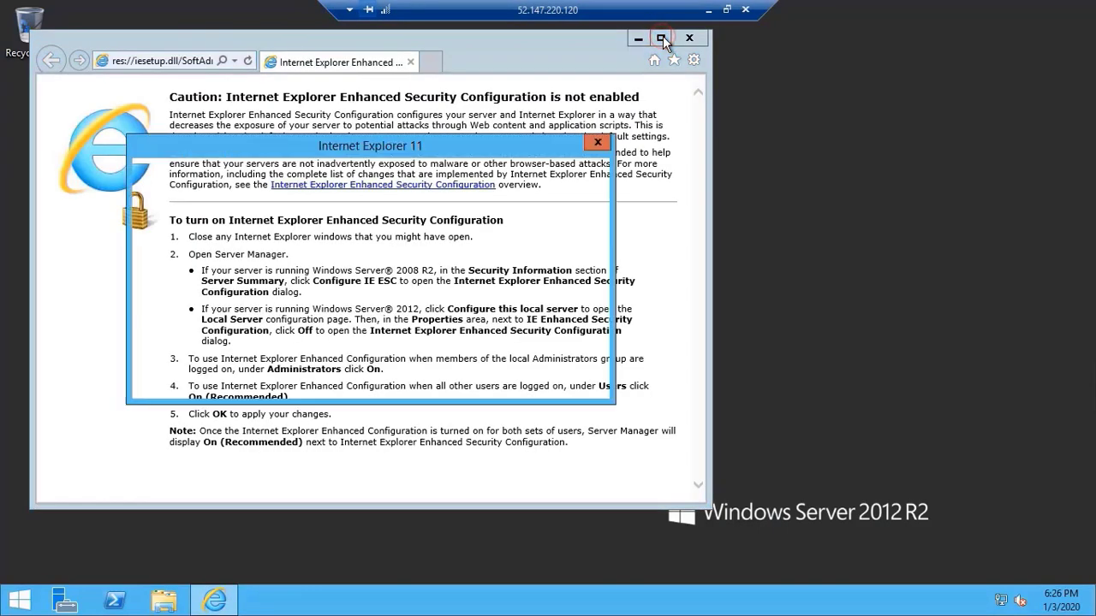
pyautogui.click(222, 315)
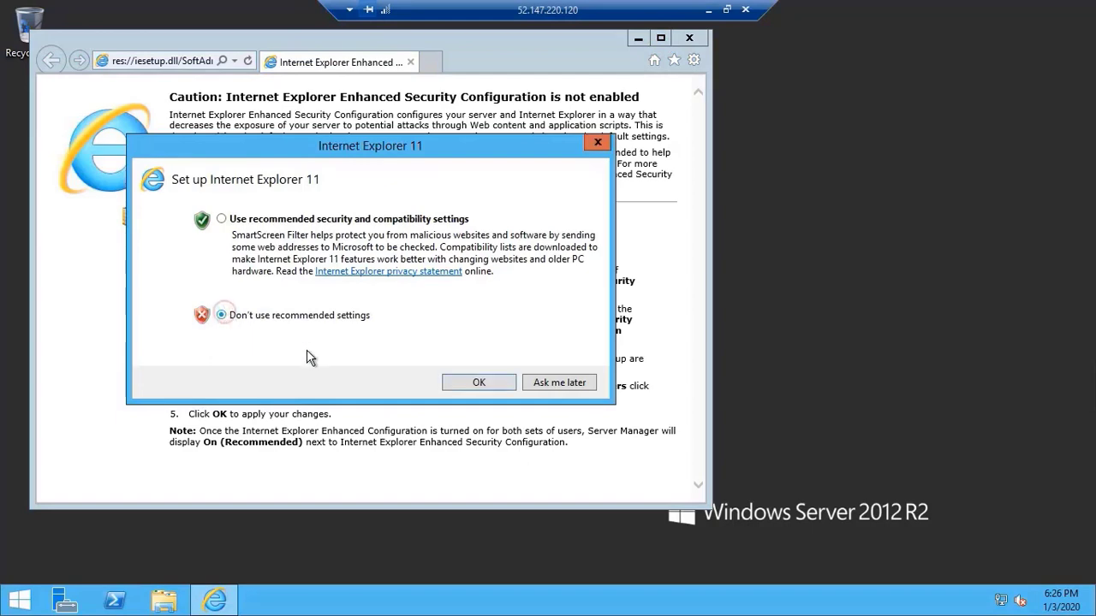
pyautogui.click(461, 388)
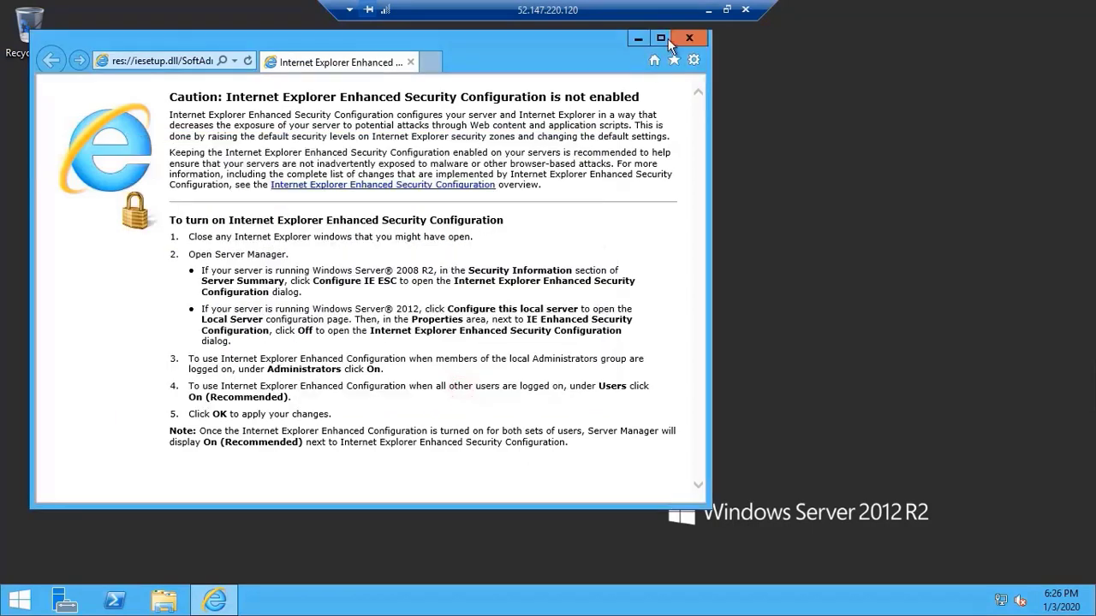
pyautogui.click(661, 38)
# Search google.com for cpustres.exe and open the MSDN blog article Tools To Simulate CPU / Memory / Disk Load
pyautogui.click(194, 31)
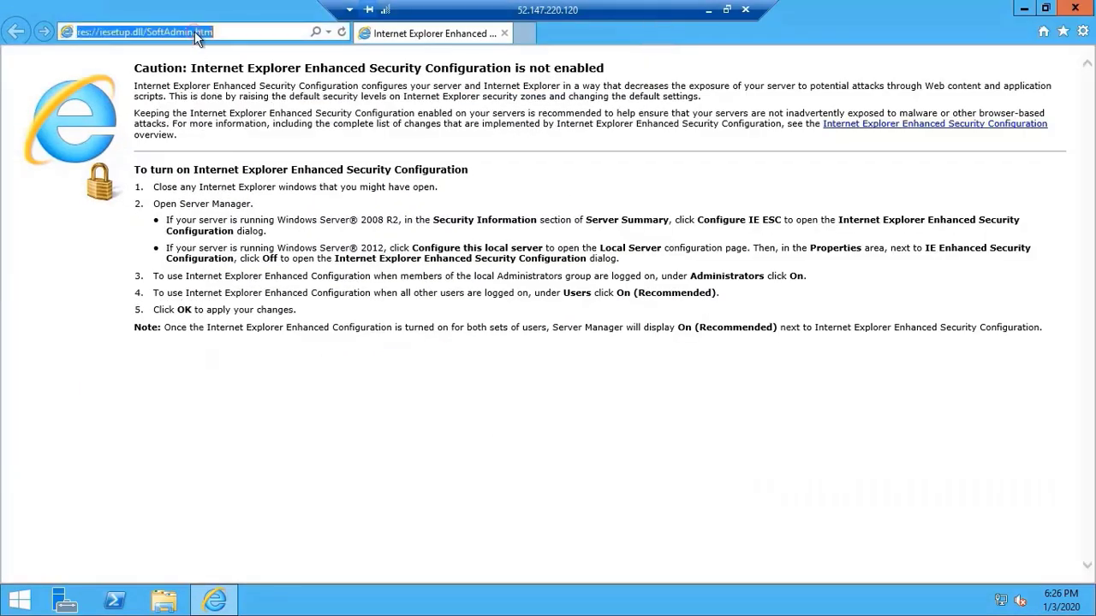
pyautogui.write('google.com')
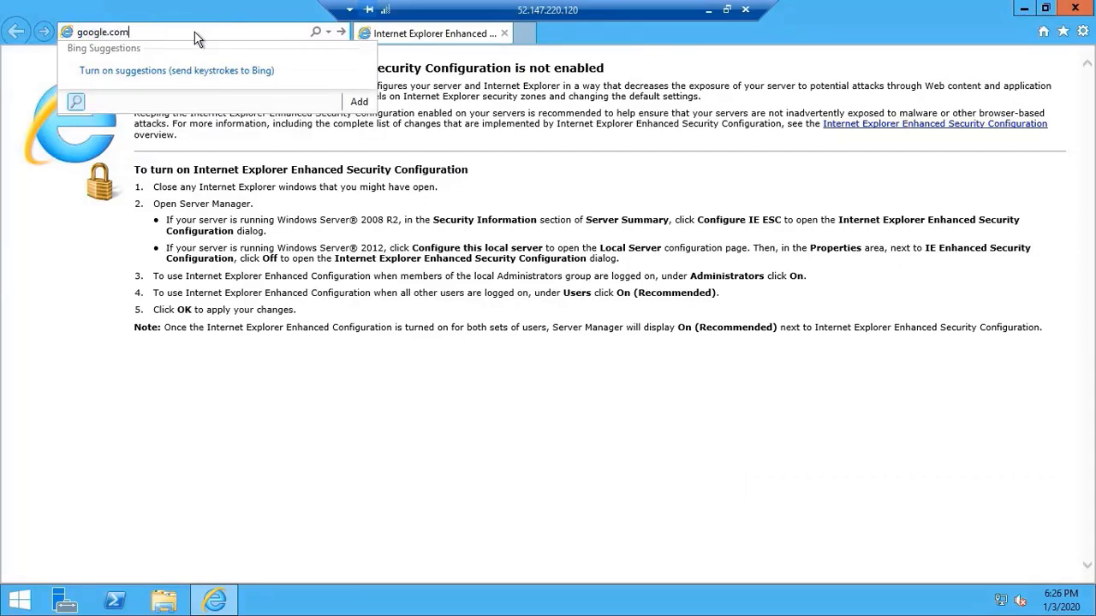
pyautogui.press('Return')
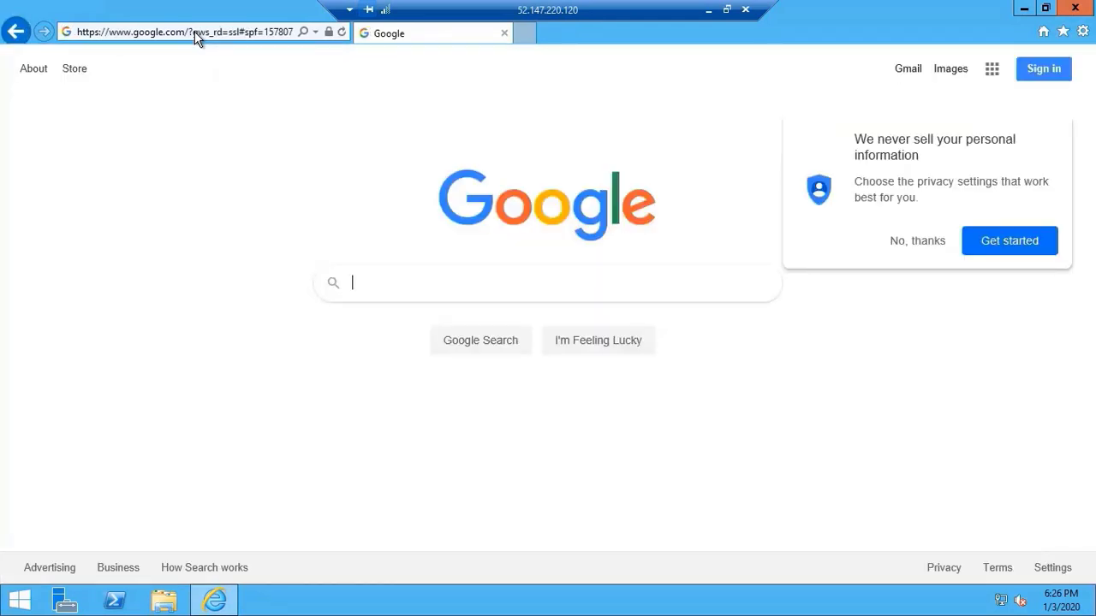
pyautogui.write('cpustr')
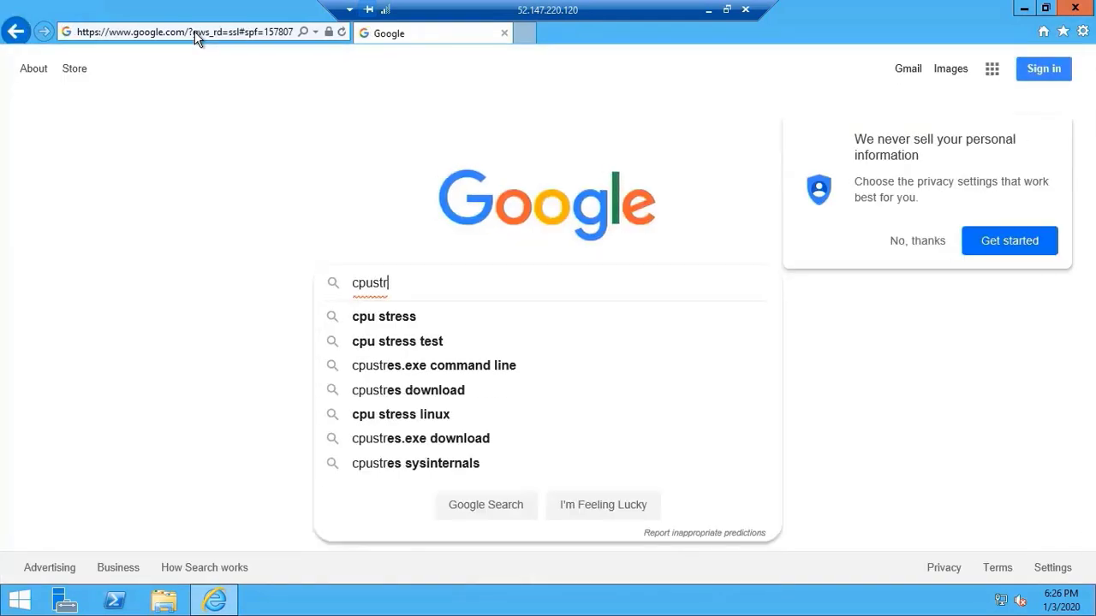
pyautogui.write('es.exe')
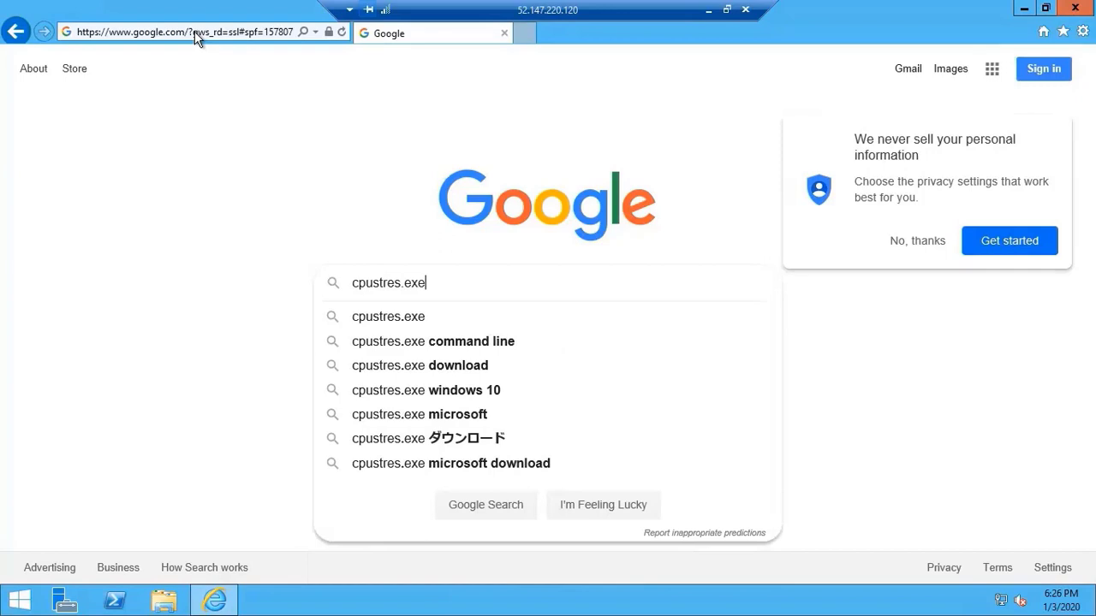
pyautogui.press('Return')
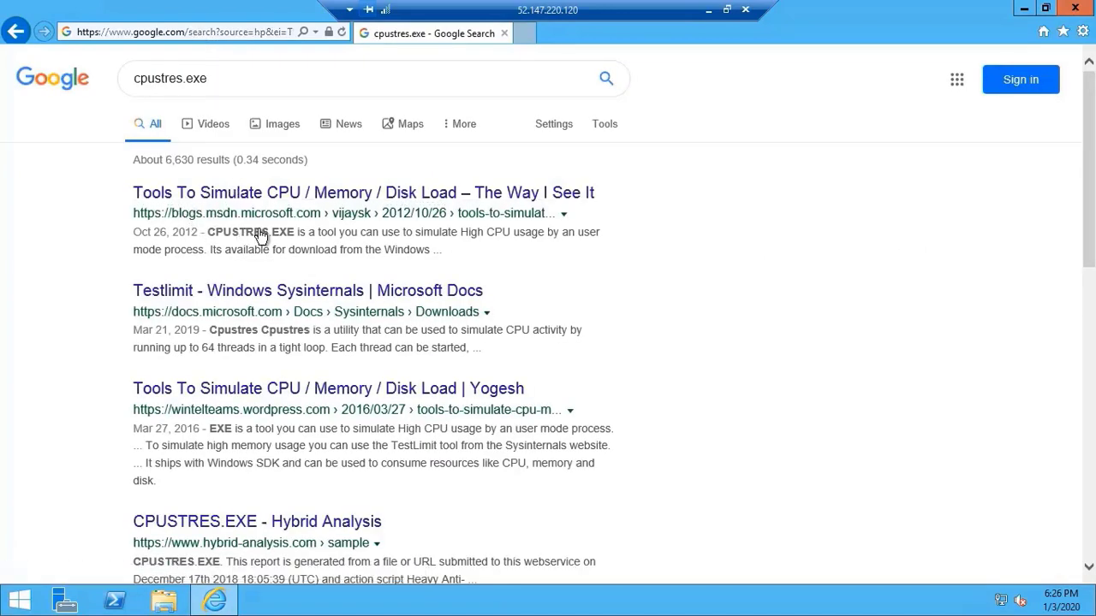
pyautogui.click(291, 195)
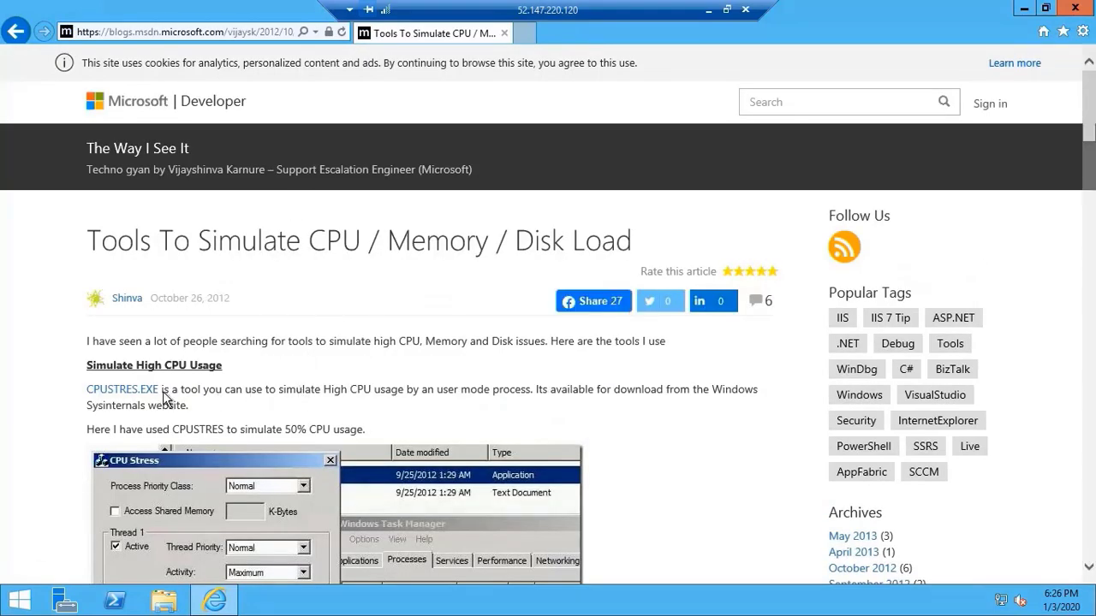
# Open CPUSTRES.zip from the article's download link and extract all its files into the CPUSTRES folder under Documents
pyautogui.click(109, 392)
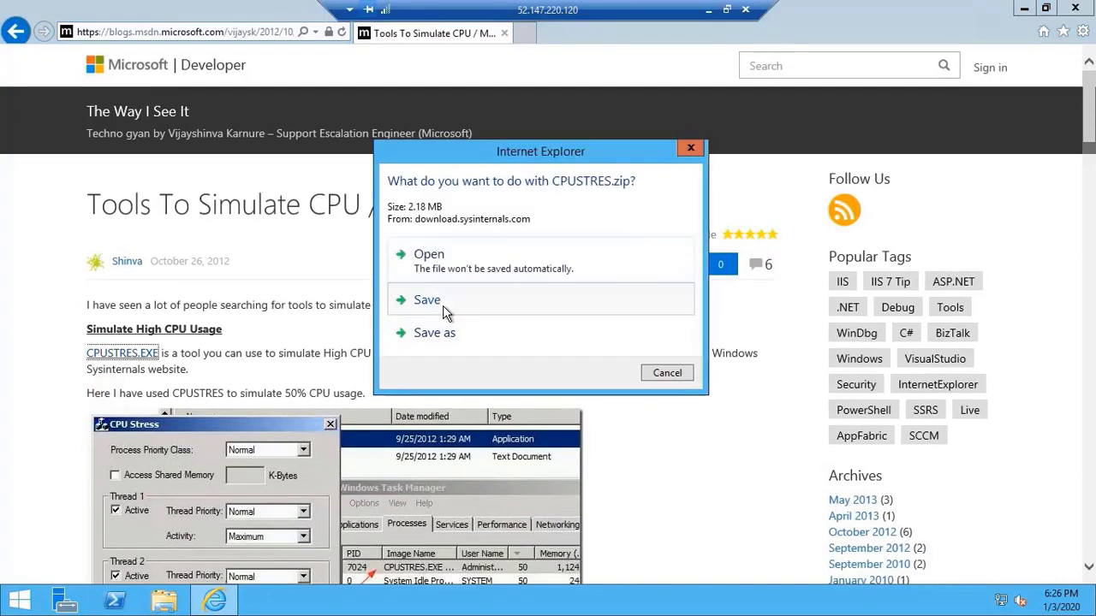
pyautogui.click(447, 275)
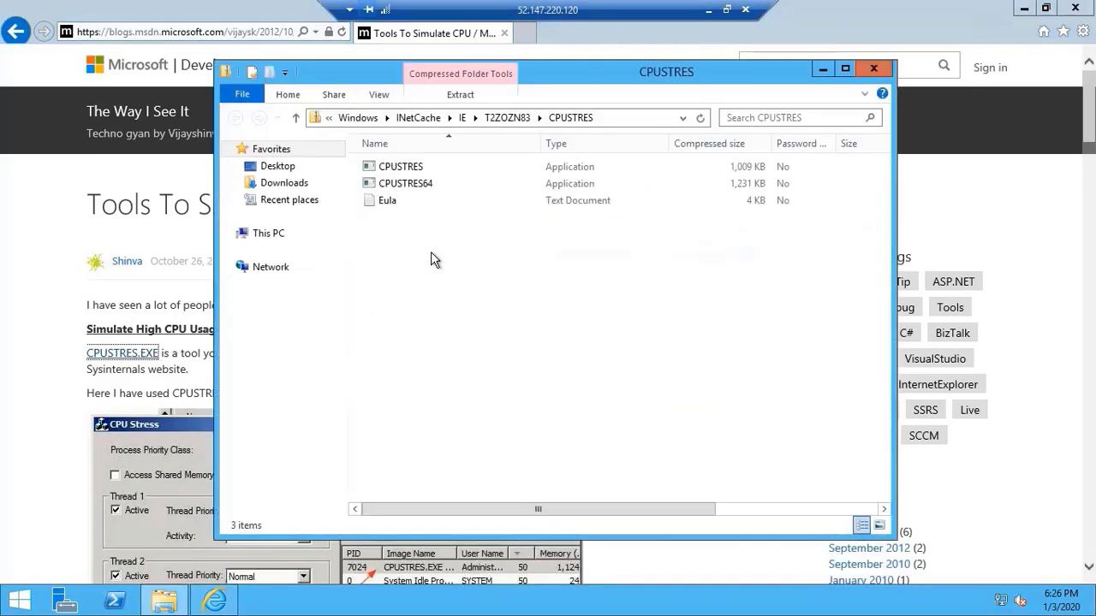
pyautogui.doubleClick(403, 171)
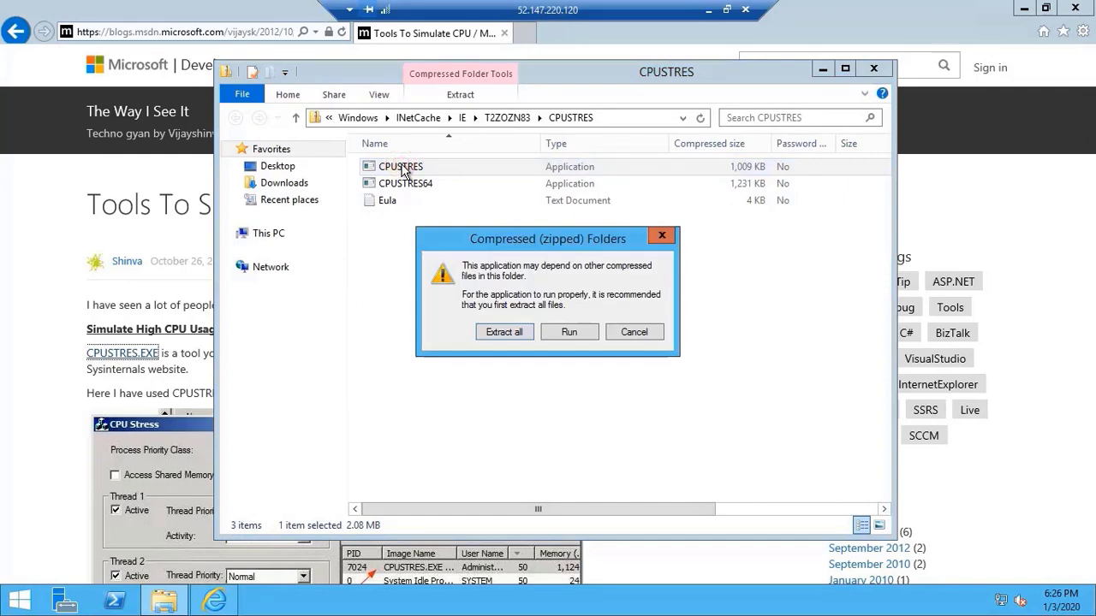
pyautogui.click(507, 335)
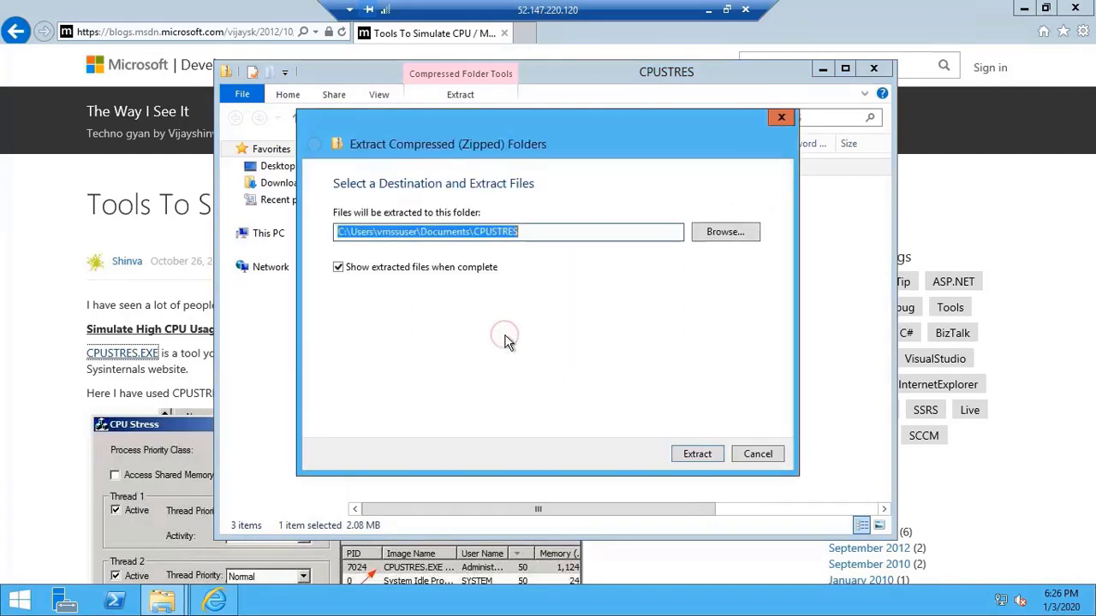
pyautogui.click(709, 455)
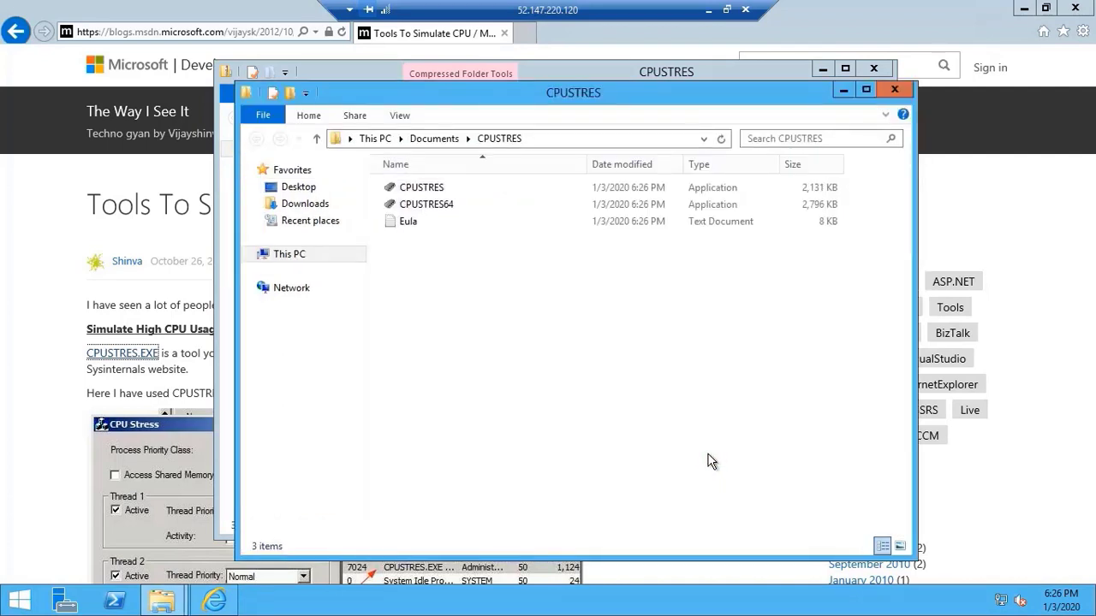
# Run the extracted CPUSTRES application and accept its Sysinternals license agreement
pyautogui.doubleClick(428, 188)
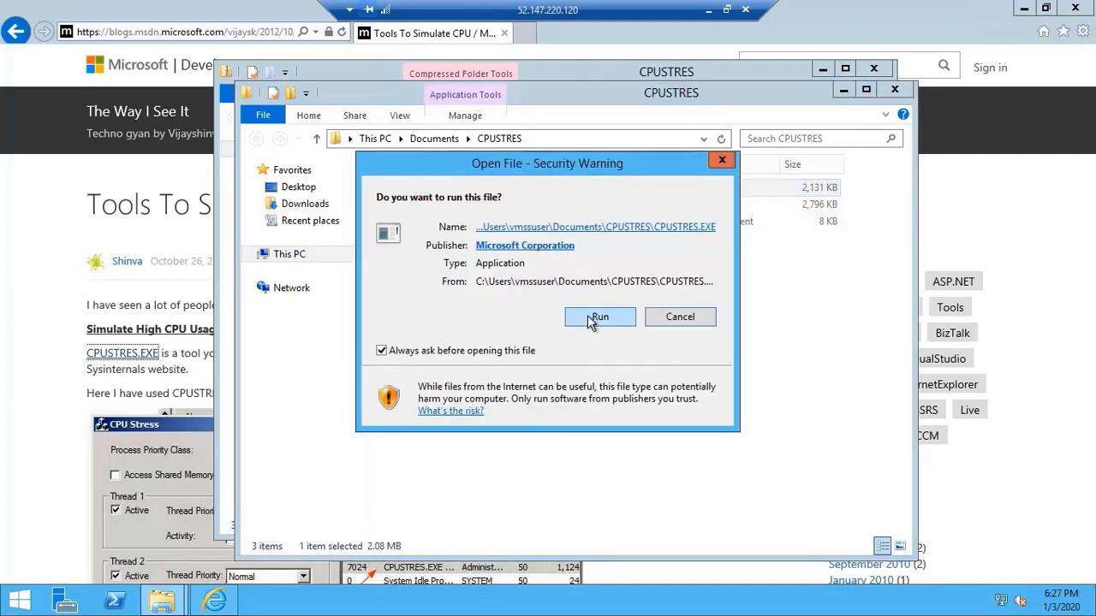
pyautogui.click(587, 315)
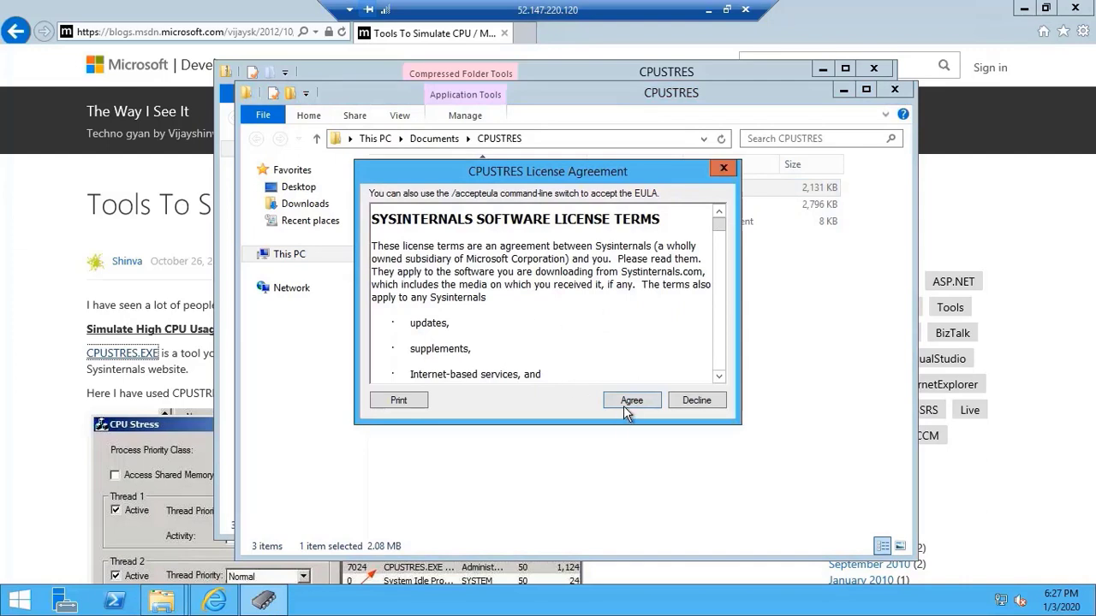
pyautogui.click(629, 400)
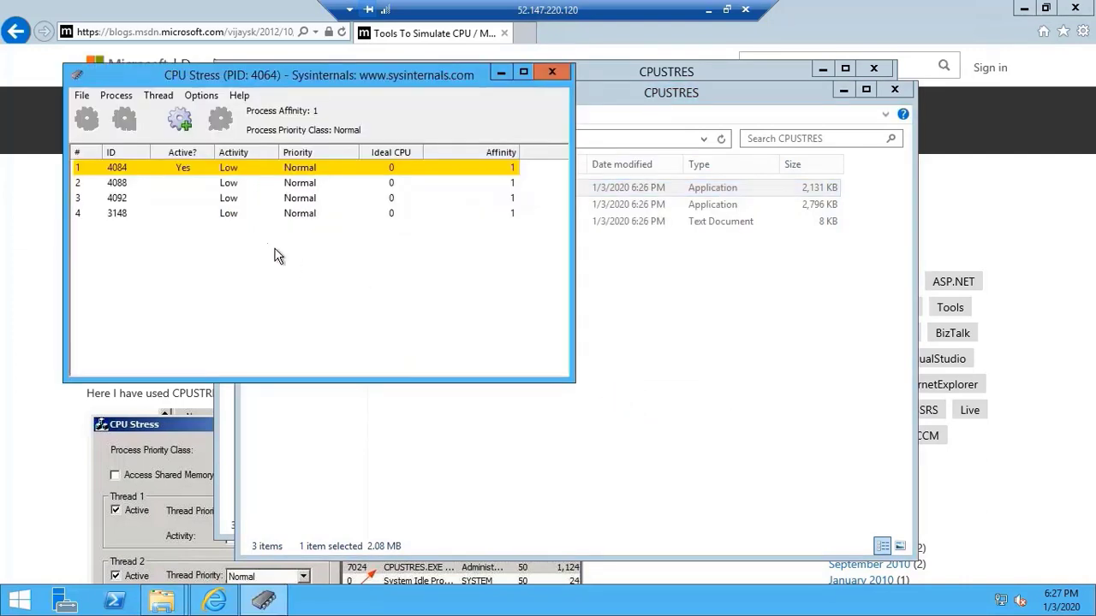
# Set the activity level of thread 1 in CPU Stress to Maximum (100%)
pyautogui.click(184, 167)
pyautogui.click(159, 95)
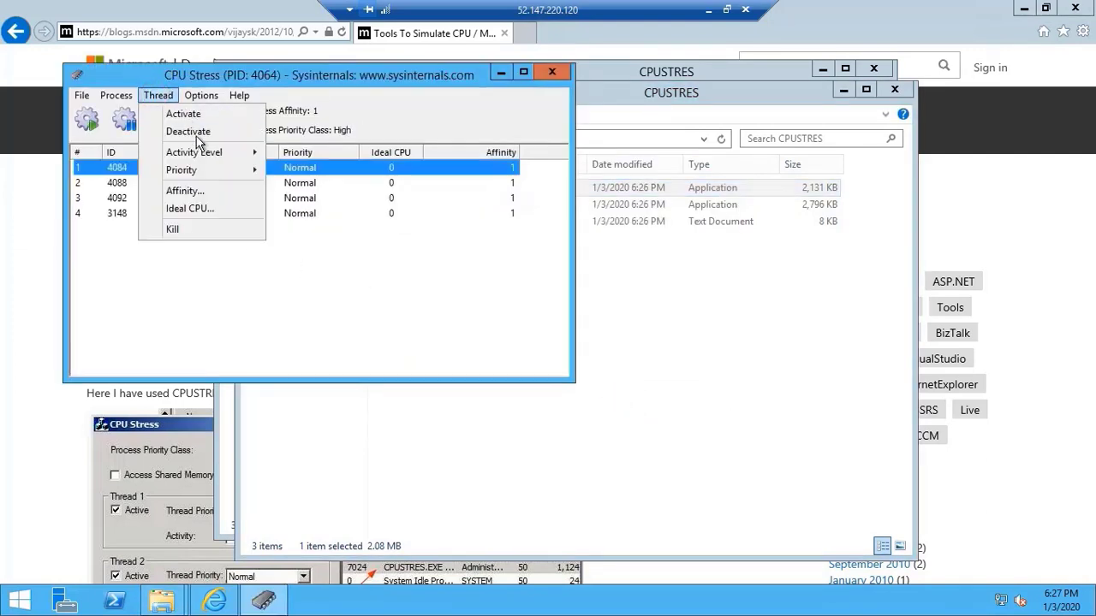
pyautogui.moveTo(197, 159)
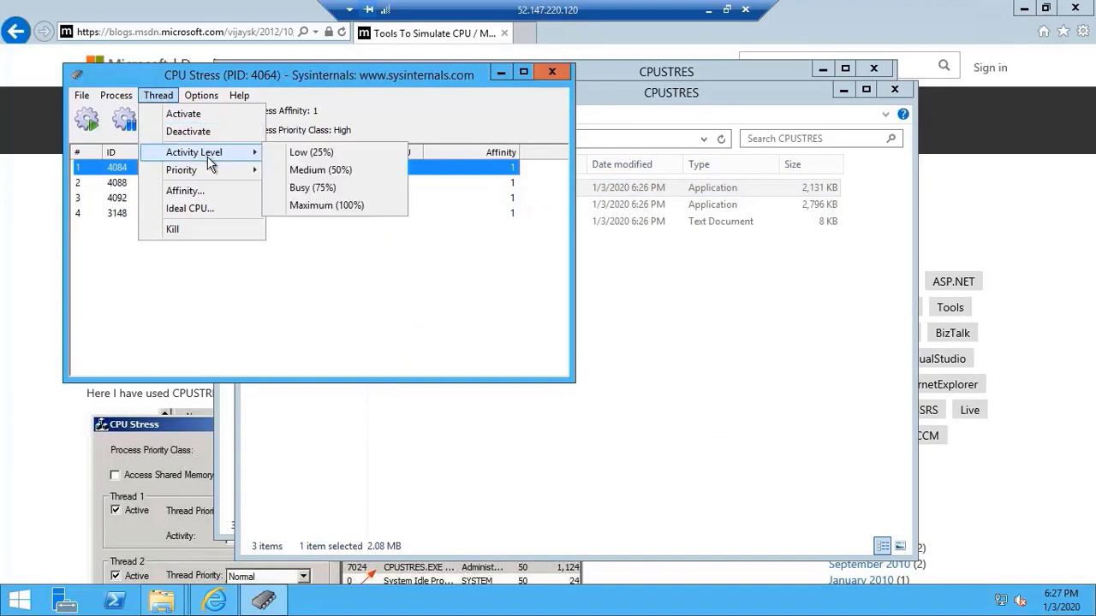
pyautogui.click(307, 204)
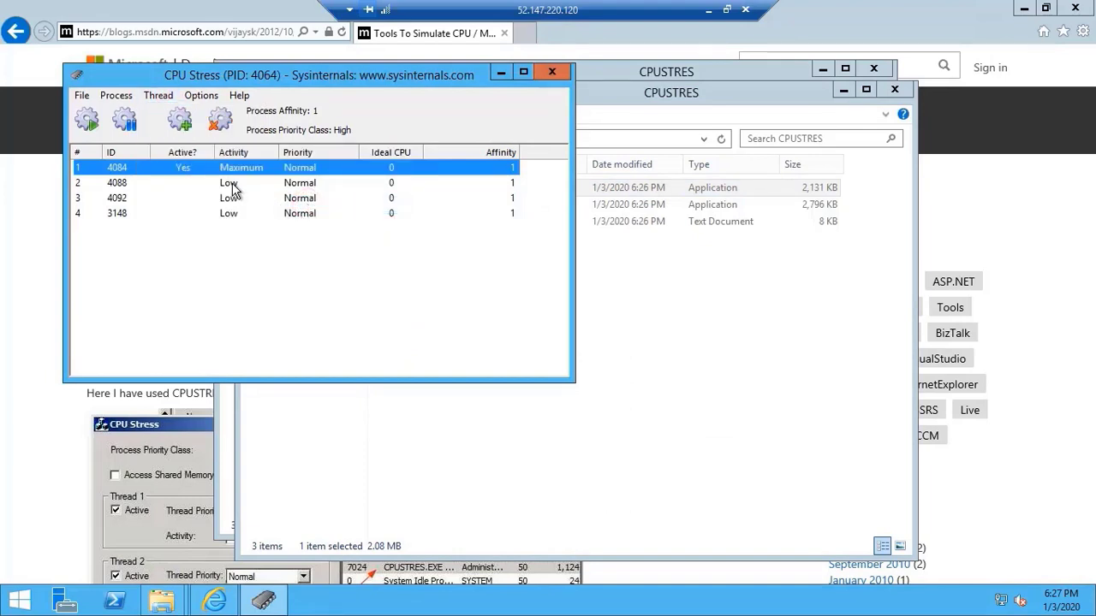
# Set the activity level of threads 2, 3 and 4 in CPU Stress to Maximum (100%)
pyautogui.click(232, 183)
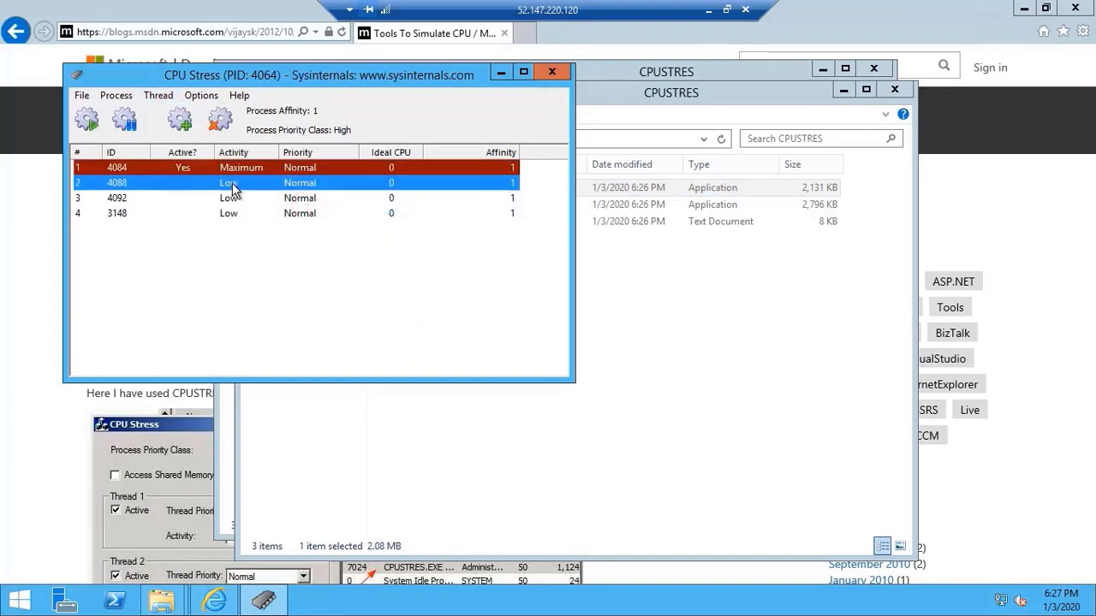
pyautogui.click(158, 96)
pyautogui.moveTo(197, 153)
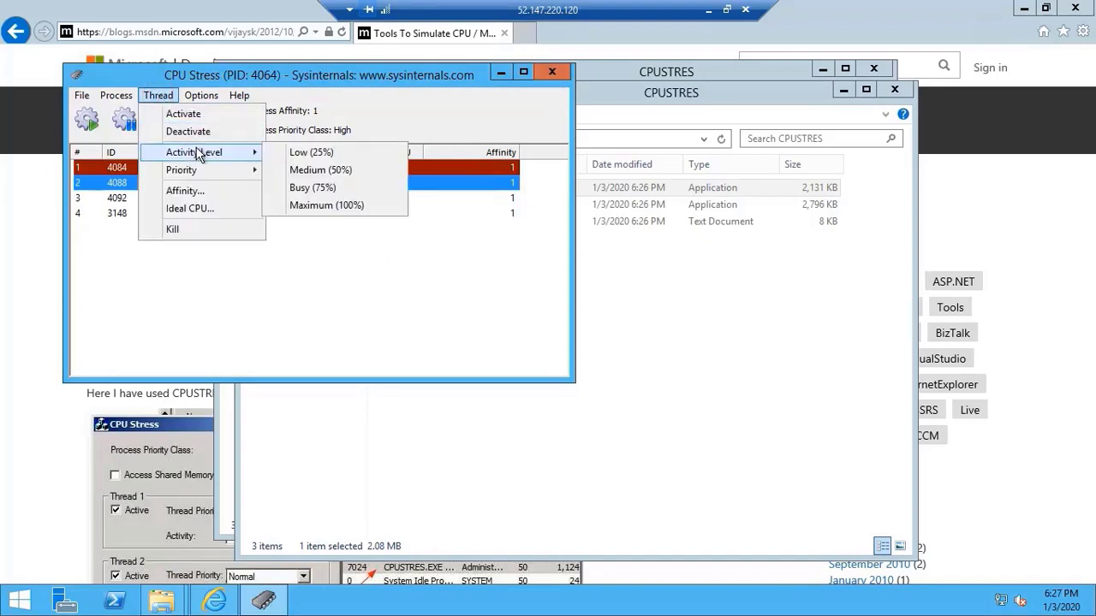
pyautogui.click(300, 206)
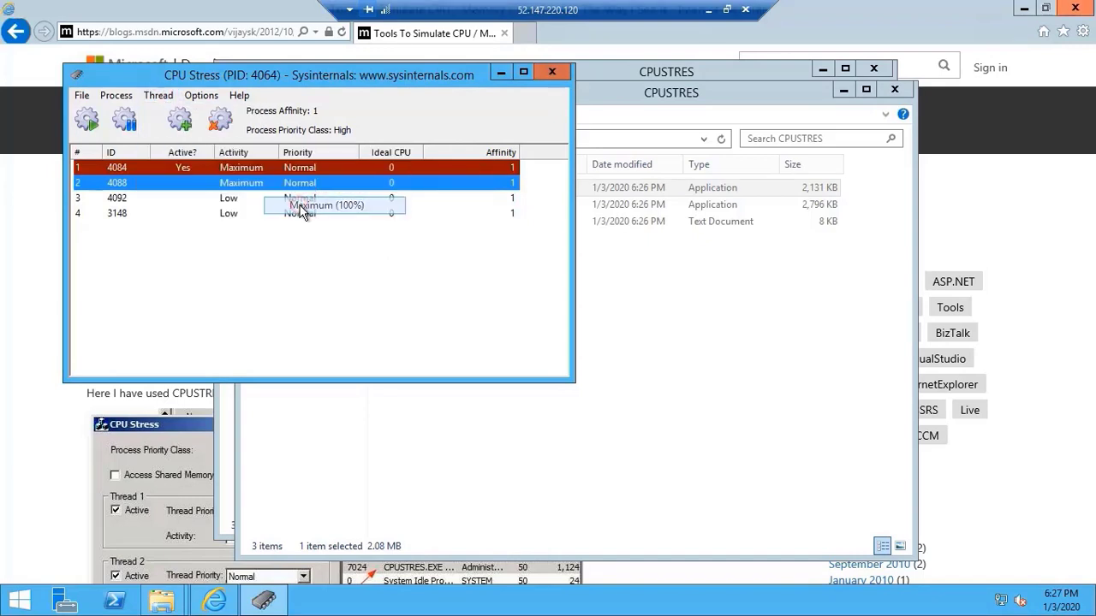
pyautogui.click(229, 200)
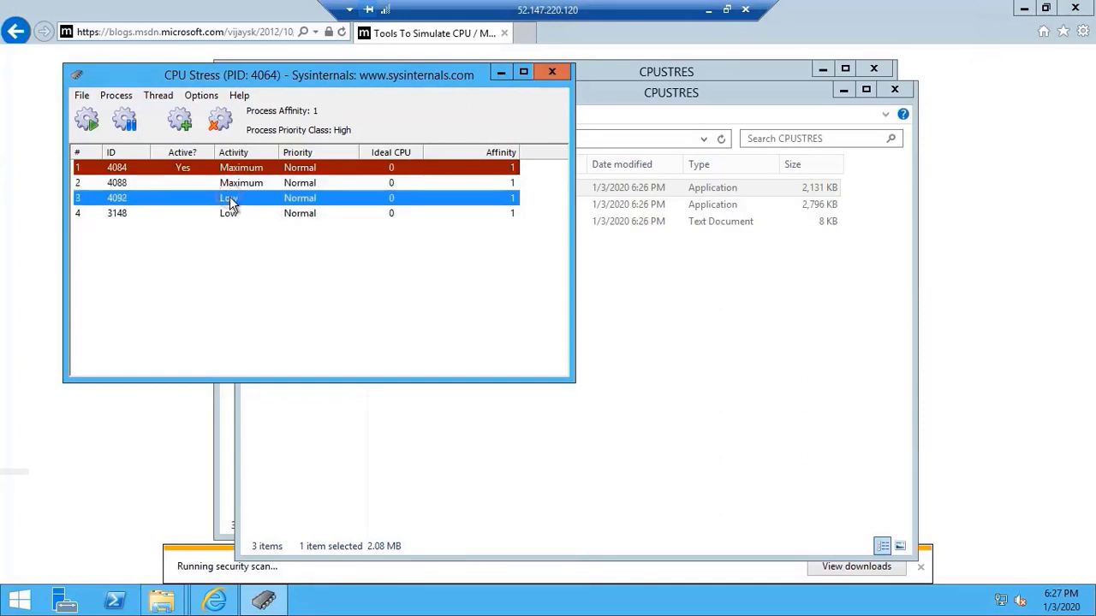
pyautogui.click(158, 96)
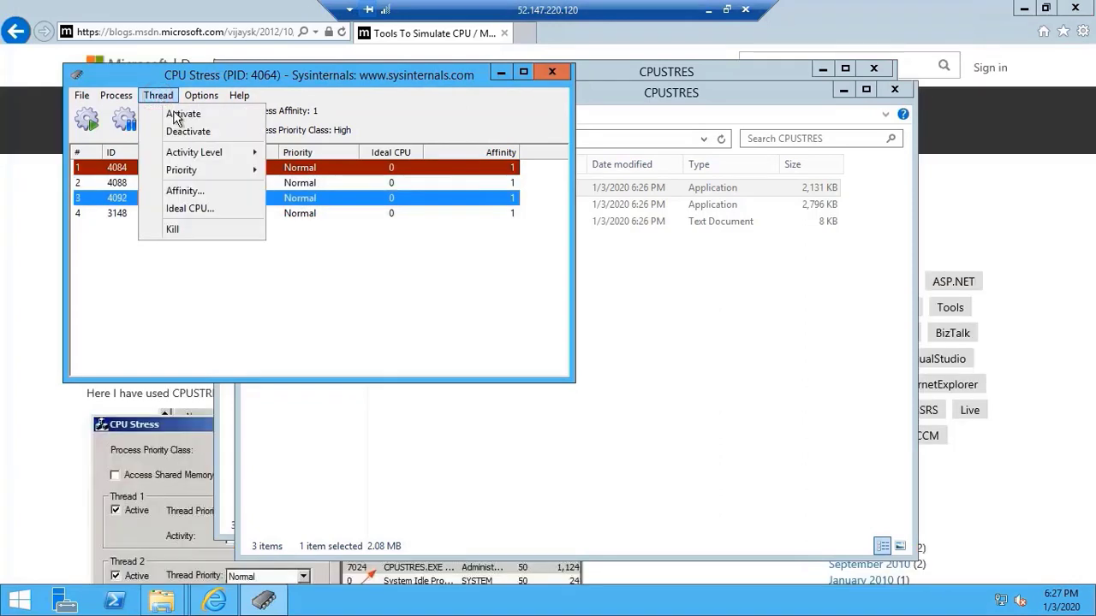
pyautogui.moveTo(203, 159)
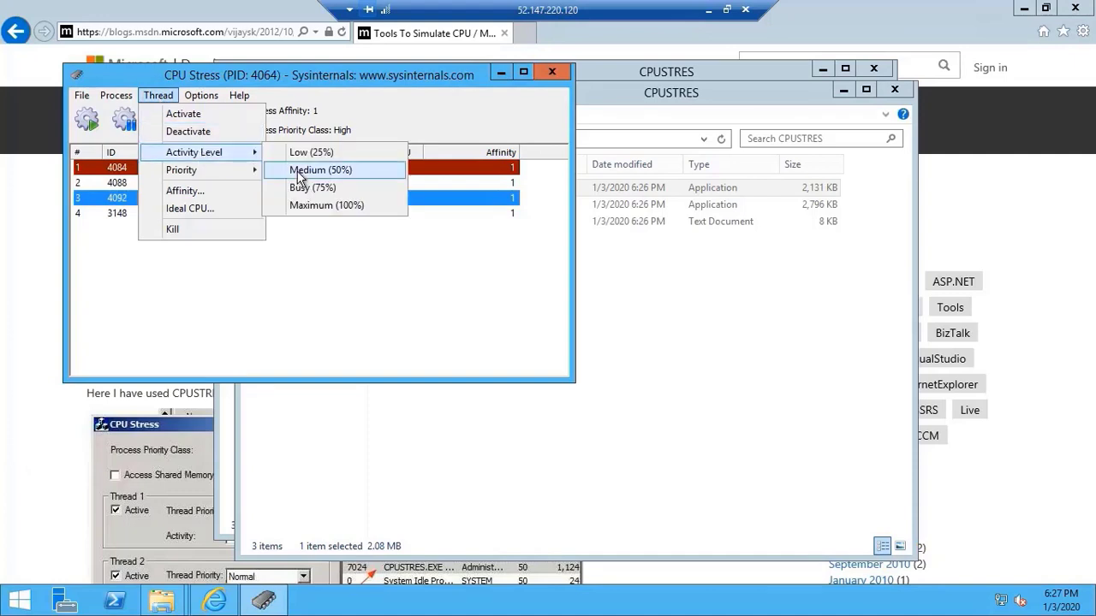
pyautogui.click(302, 206)
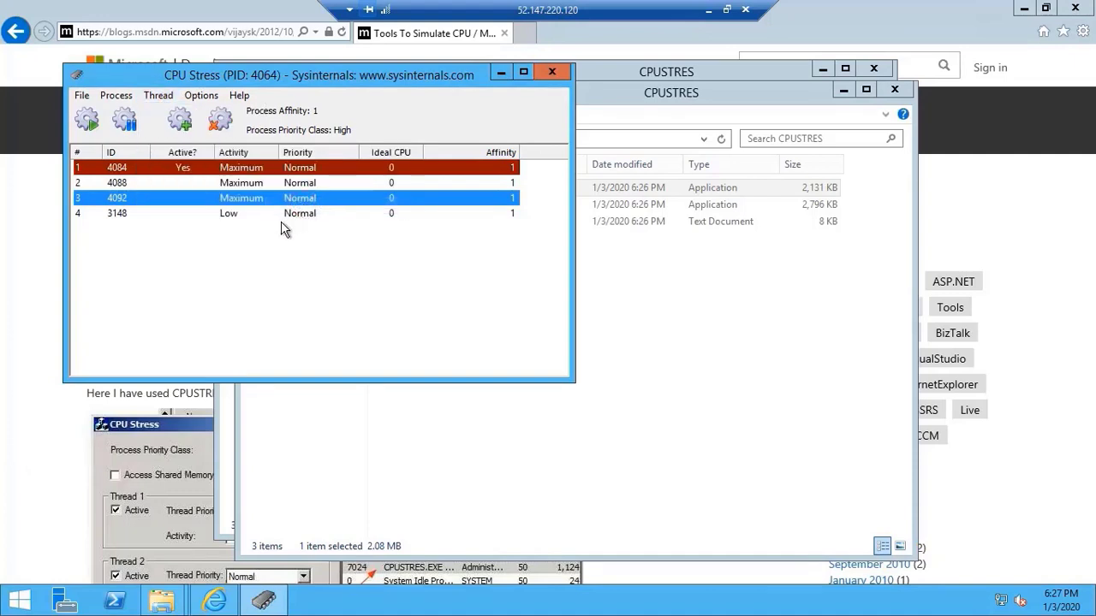
pyautogui.click(228, 214)
pyautogui.click(158, 97)
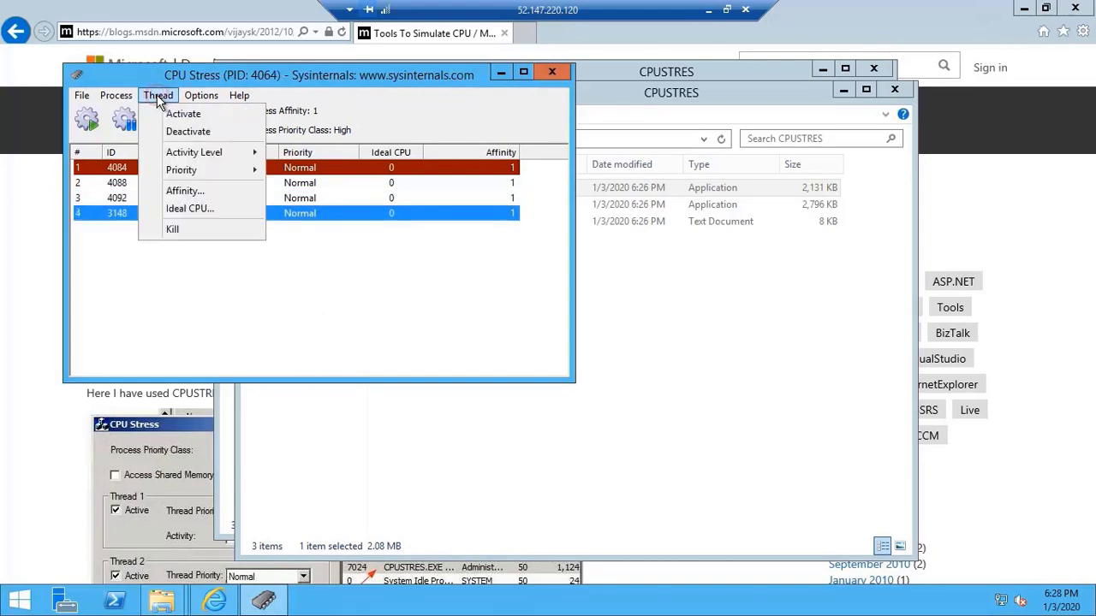
pyautogui.moveTo(202, 147)
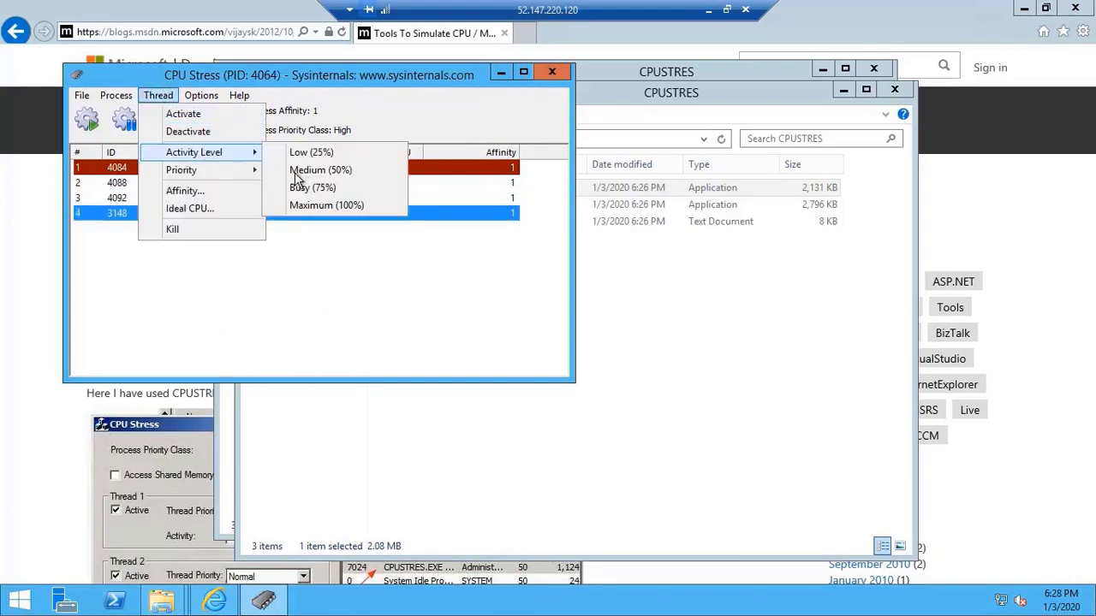
pyautogui.click(304, 204)
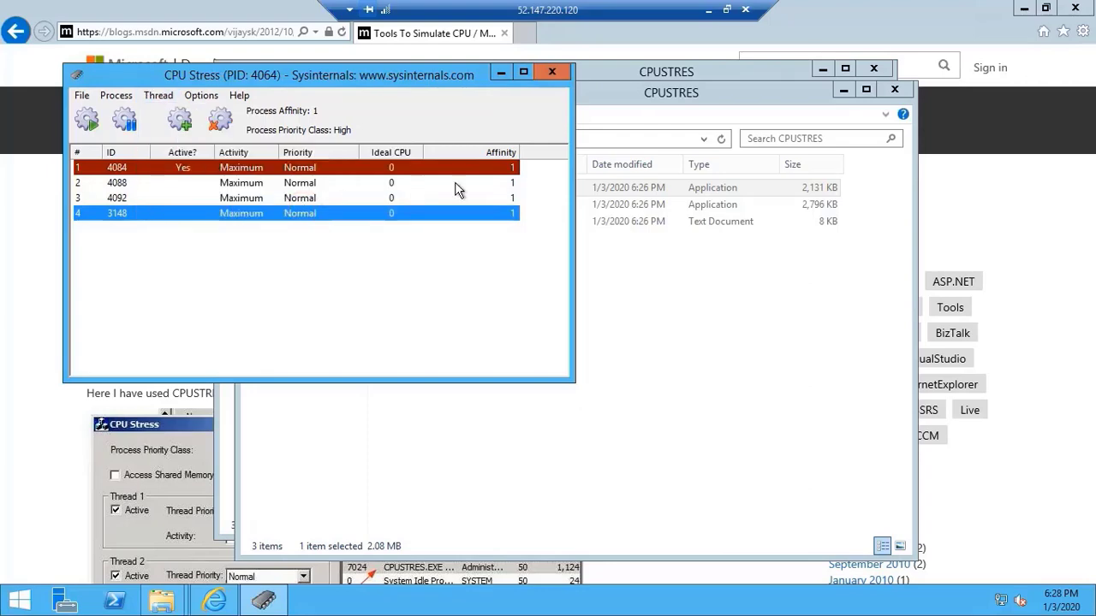
# Switch to the Azure portal, open the vmss scale set, and check its average CPU chart, instance list and scaling instance count
pyautogui.click(707, 11)
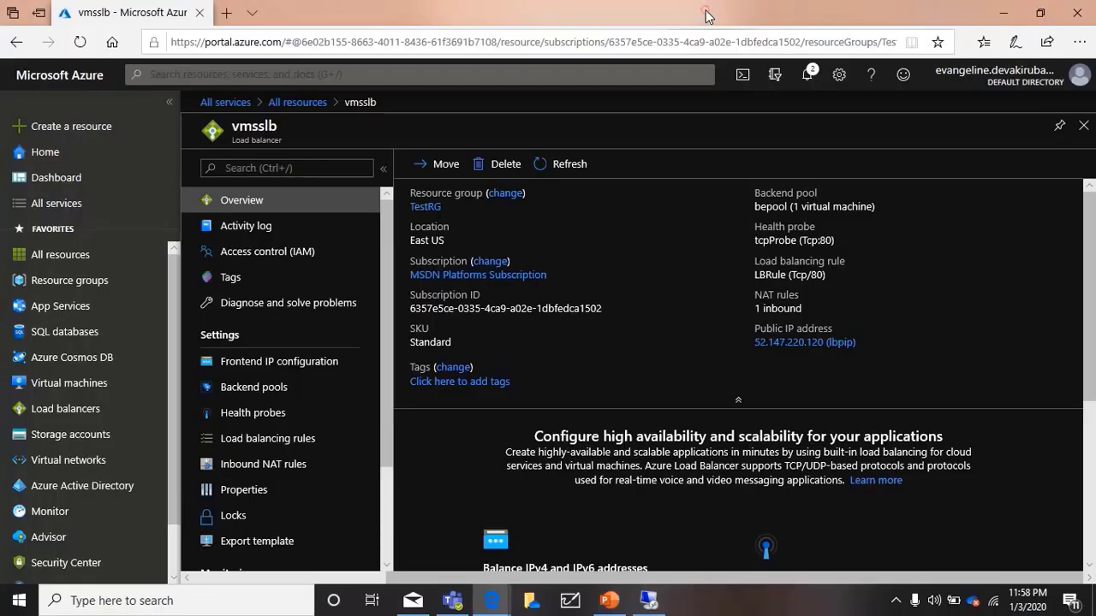
pyautogui.click(297, 102)
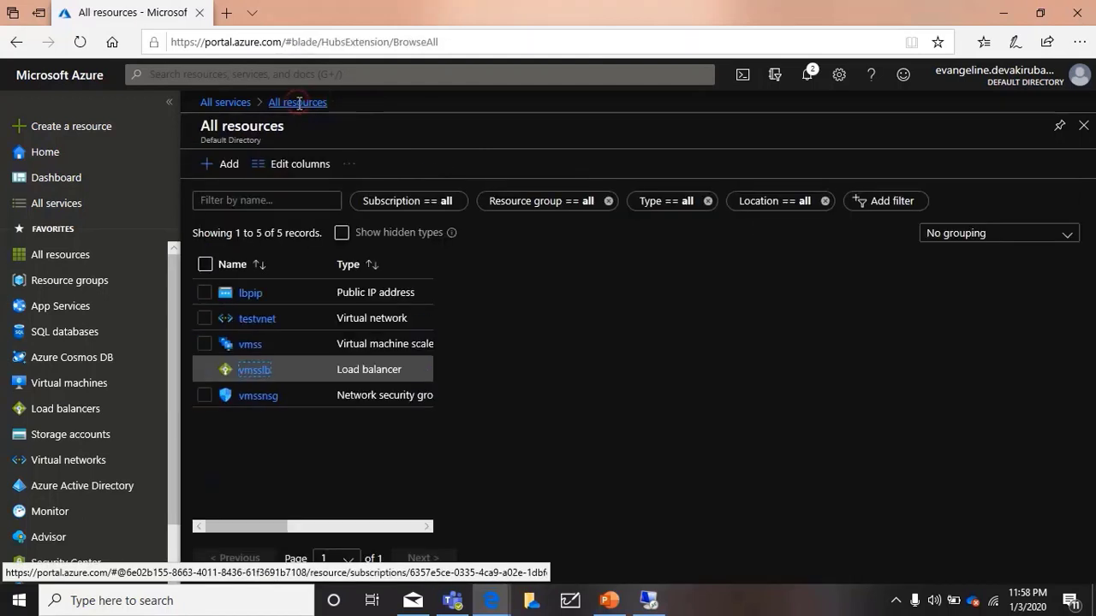
pyautogui.click(250, 345)
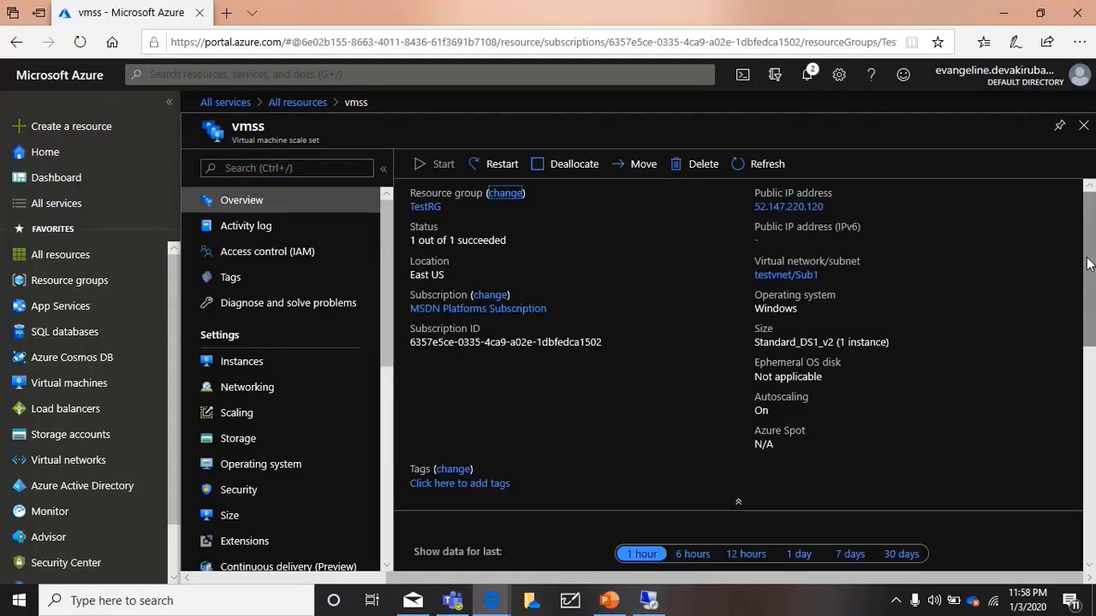
pyautogui.moveTo(1088, 250); pyautogui.dragTo(1093, 402)
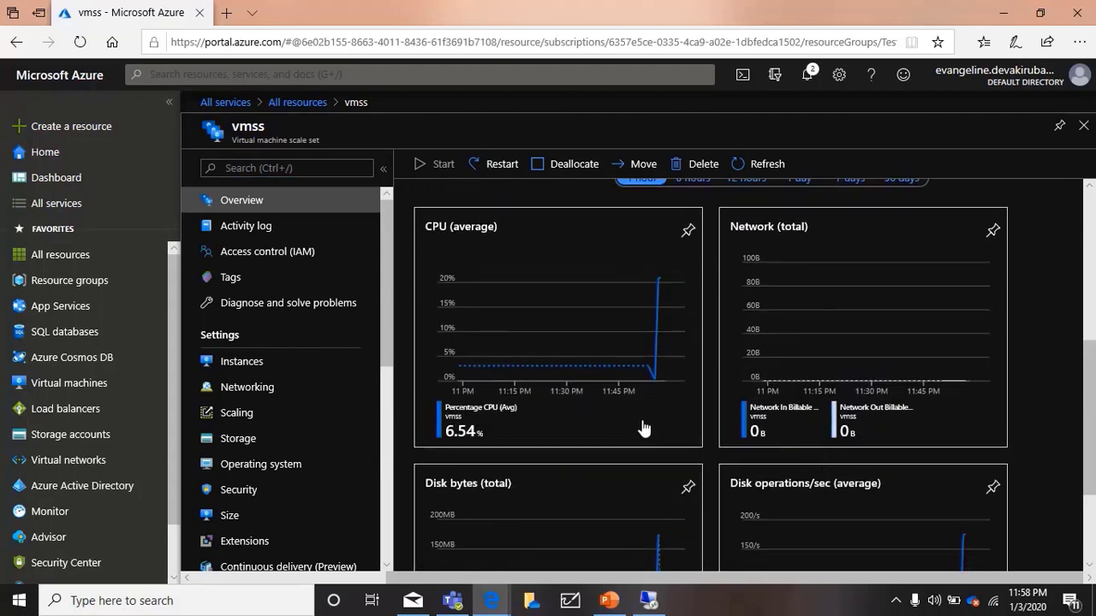
pyautogui.moveTo(652, 380)
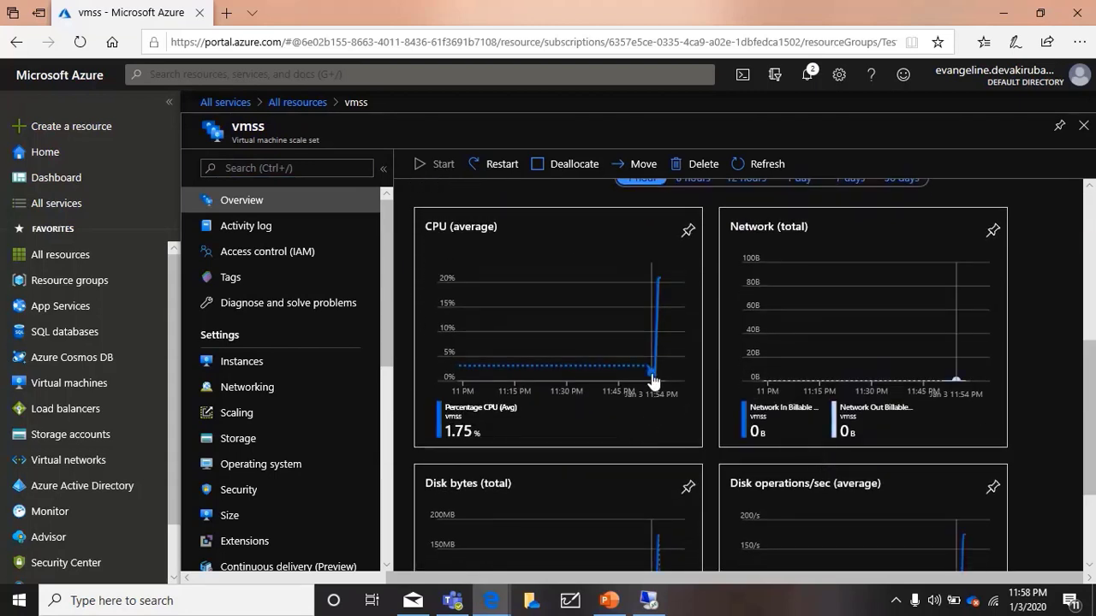
pyautogui.click(243, 363)
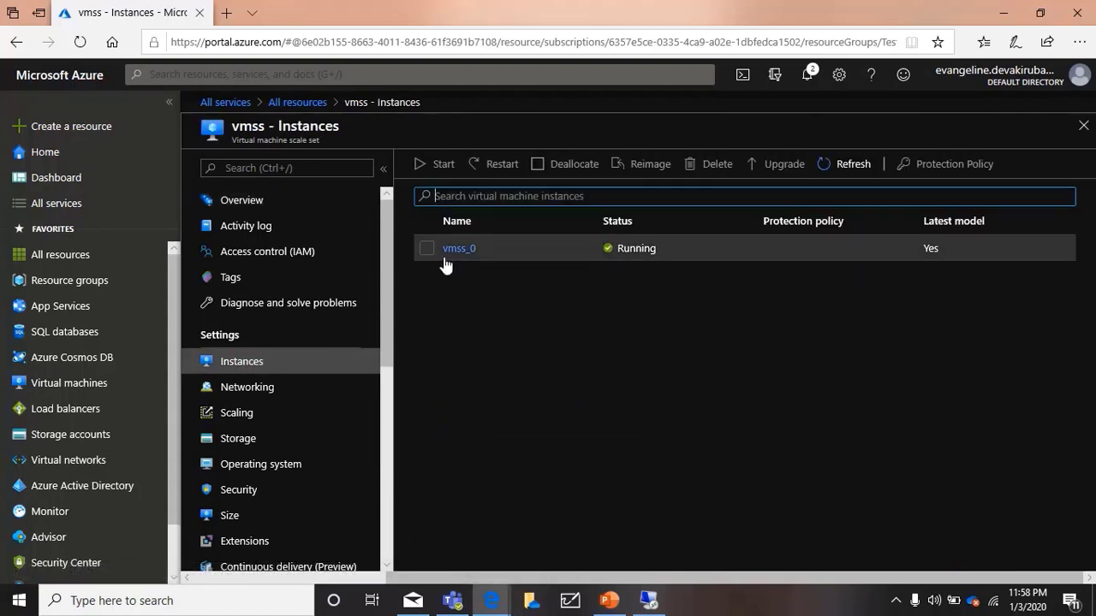
pyautogui.click(241, 414)
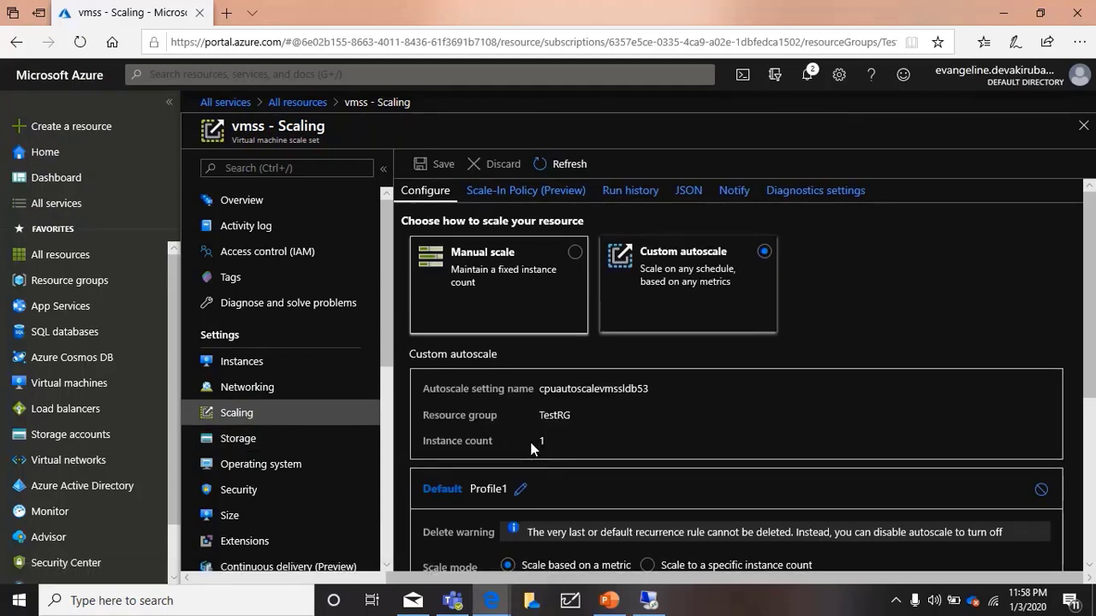
# Return to the vmss overview and refresh it to examine the average CPU chart under load
pyautogui.click(285, 205)
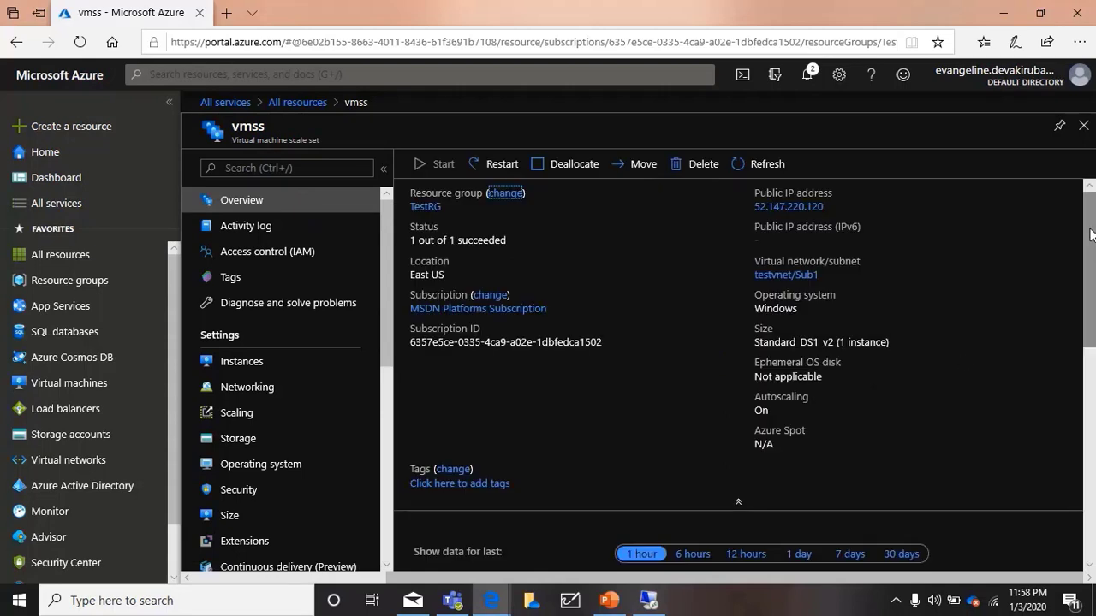
pyautogui.moveTo(1087, 229); pyautogui.dragTo(1084, 376)
pyautogui.click(766, 171)
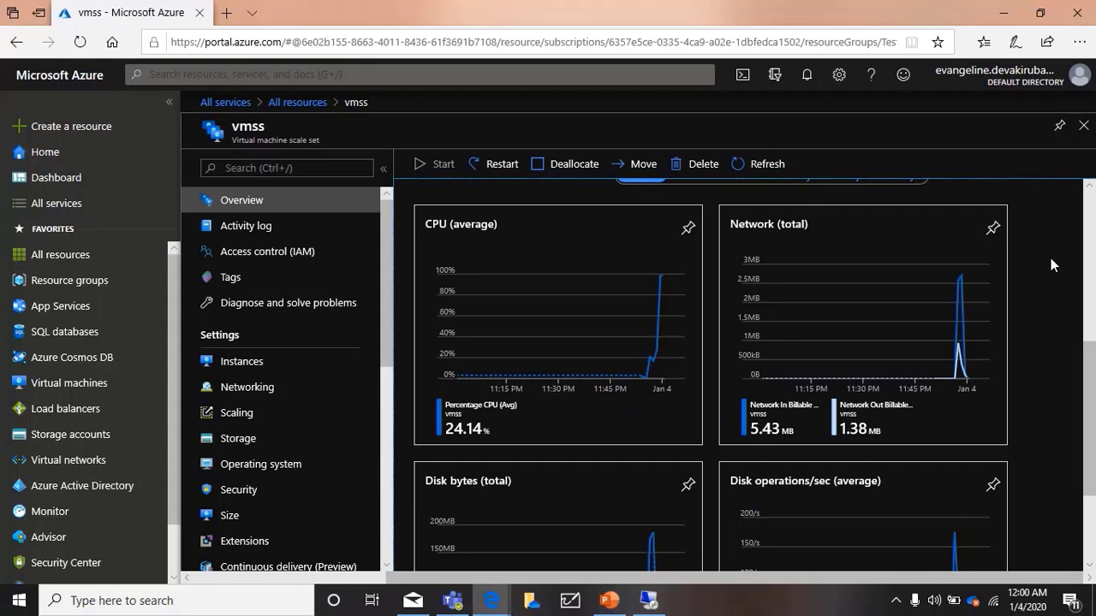
pyautogui.click(760, 163)
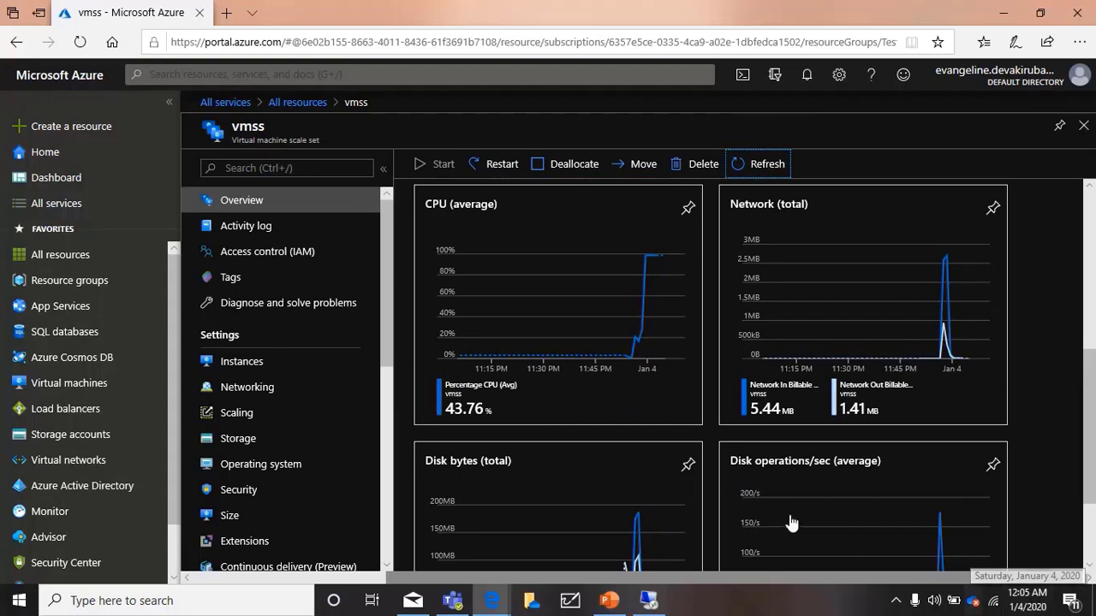
# Monitor the scale-out by repeatedly refreshing and checking the vmss instance list and the instance count in its scaling settings
pyautogui.click(328, 369)
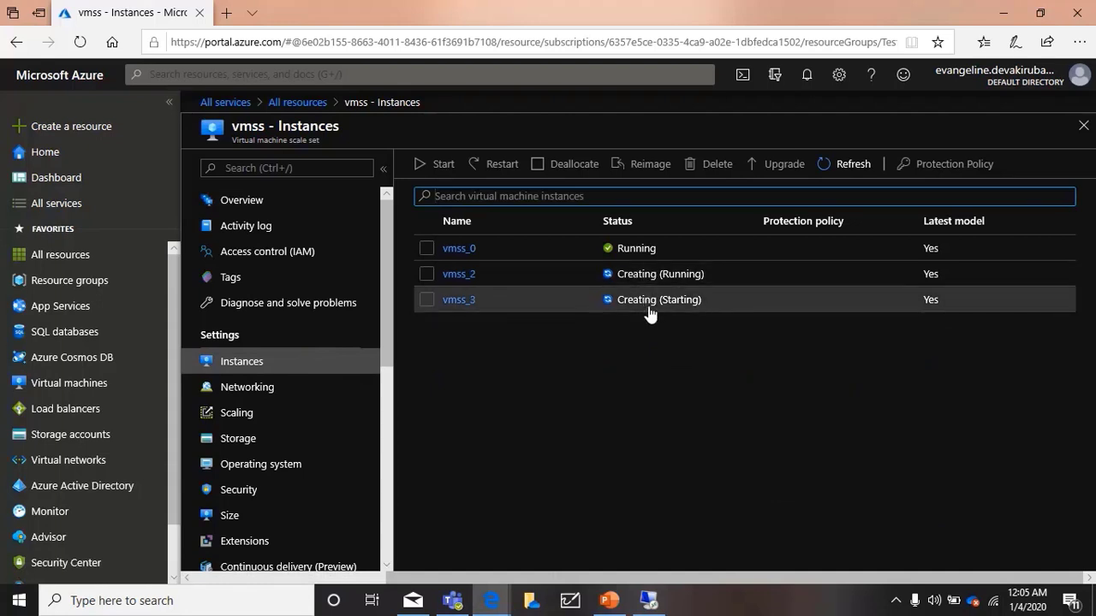
pyautogui.click(857, 163)
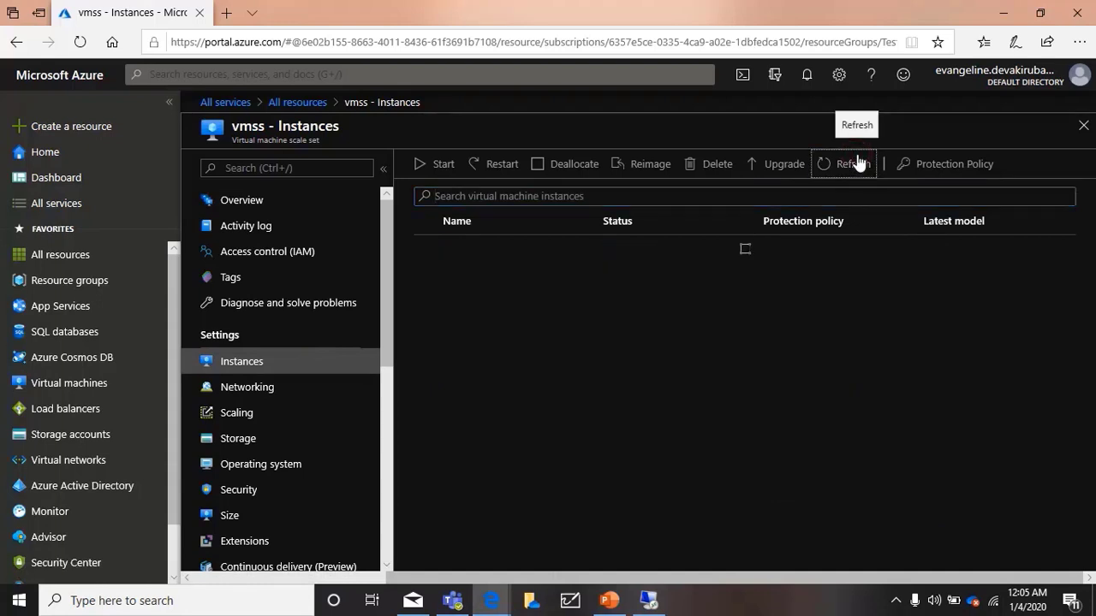
pyautogui.click(250, 419)
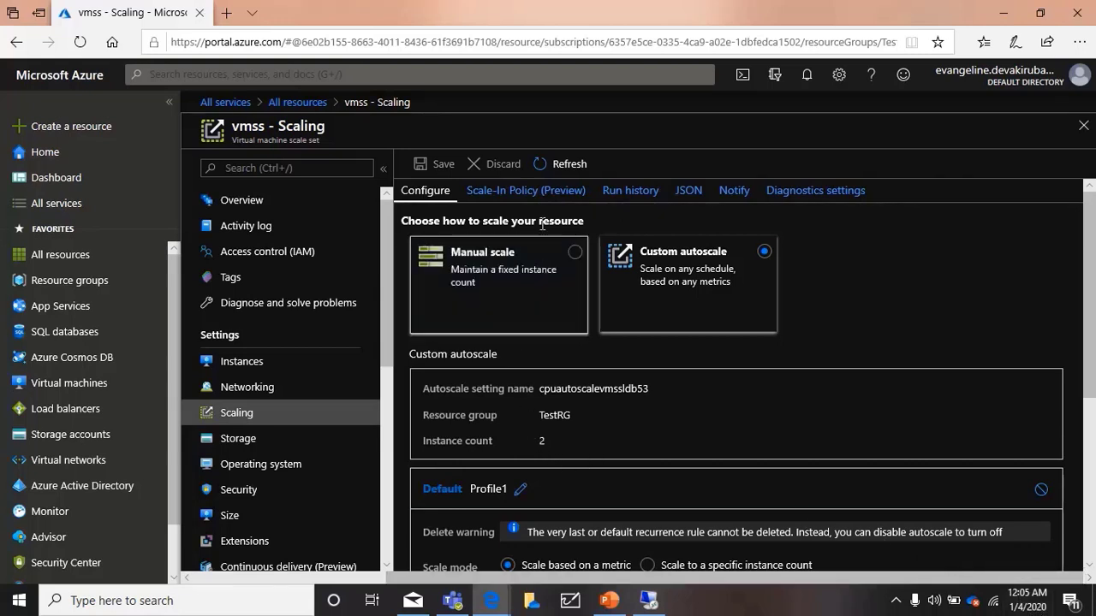
pyautogui.click(554, 167)
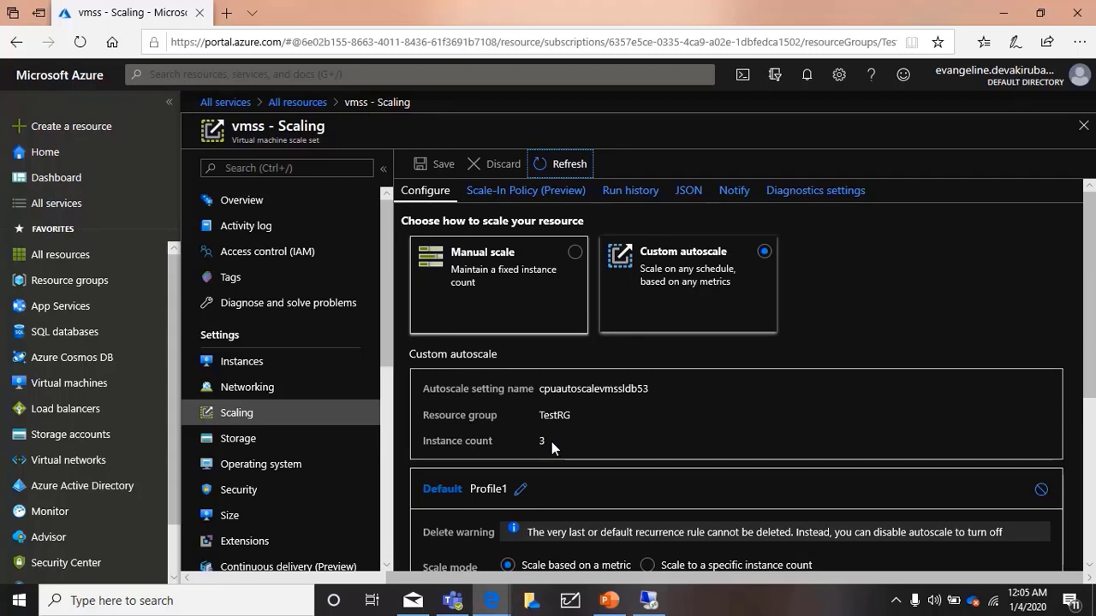
pyautogui.click(253, 366)
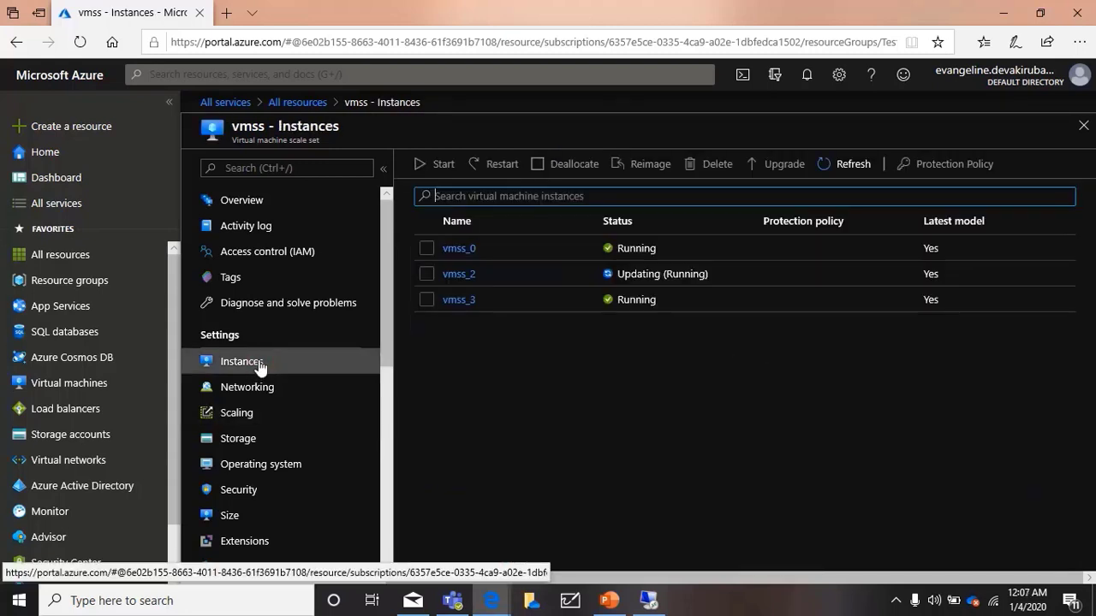
pyautogui.click(849, 168)
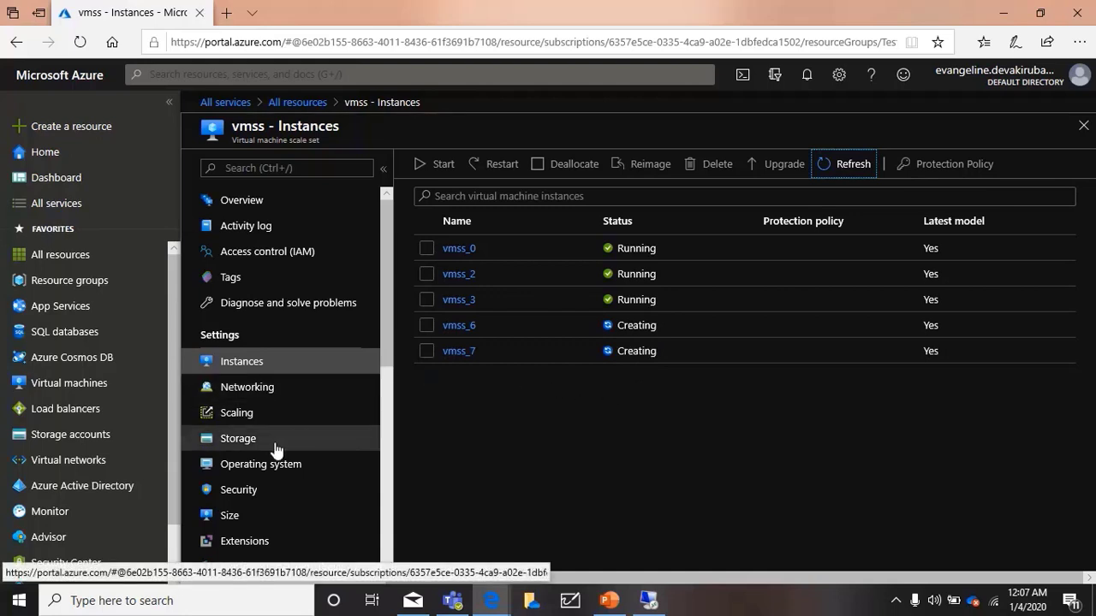
pyautogui.click(268, 418)
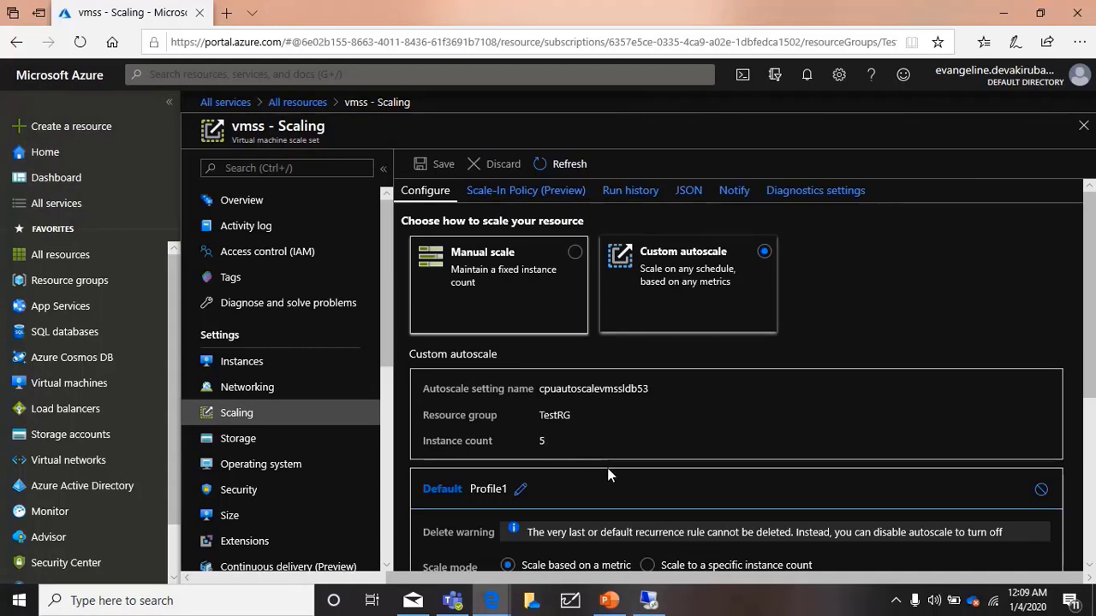
# Switch to the Remote Desktop session and close CPU Stress, both CPUSTRES folder windows and Internet Explorer
pyautogui.click(649, 603)
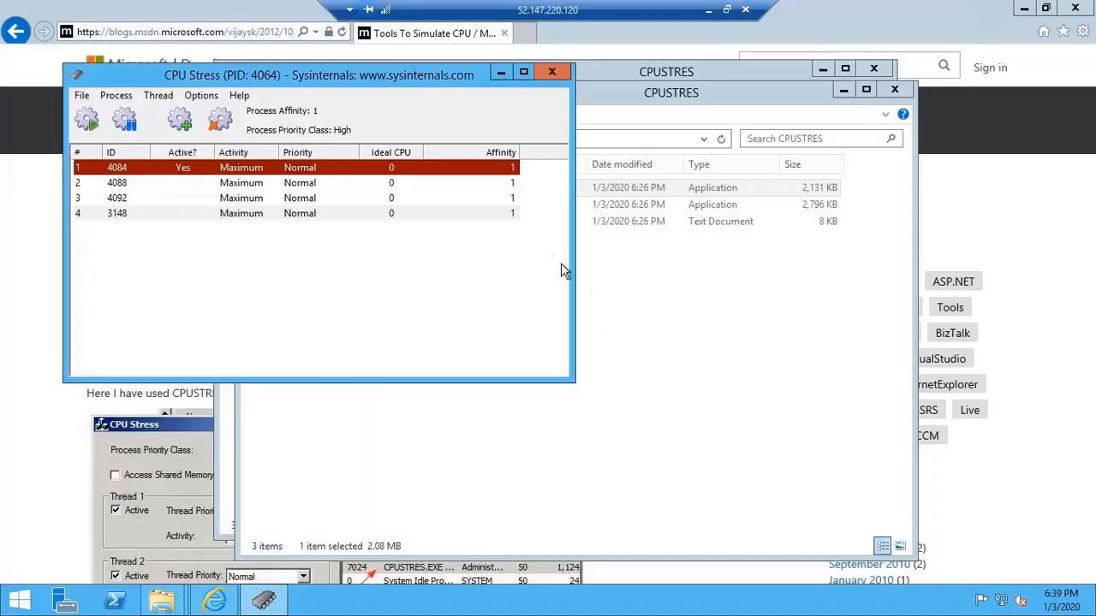
pyautogui.click(552, 72)
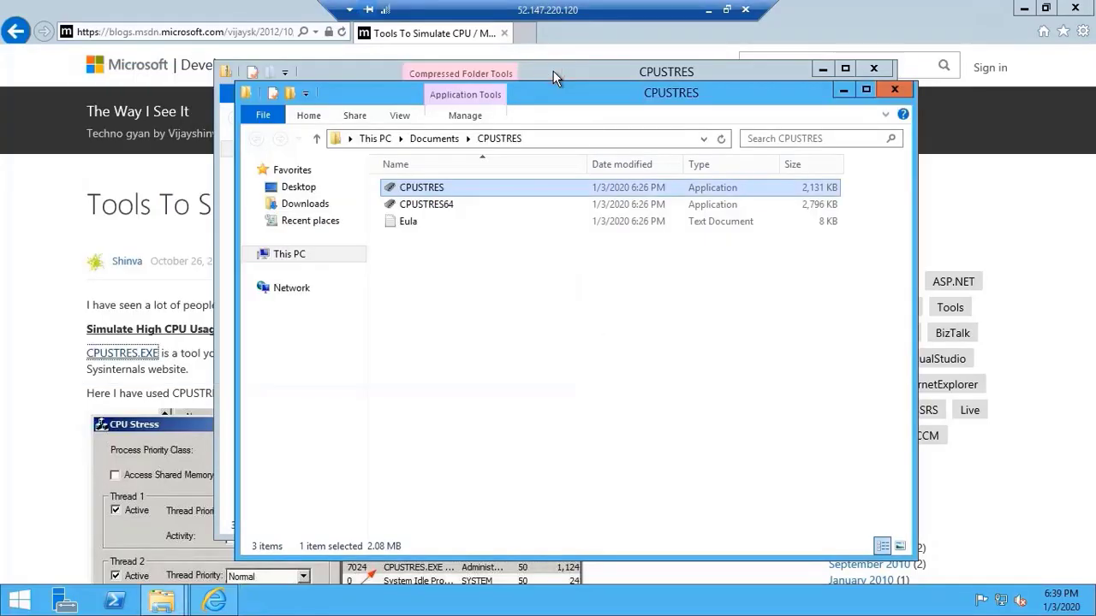
pyautogui.click(890, 91)
pyautogui.click(871, 68)
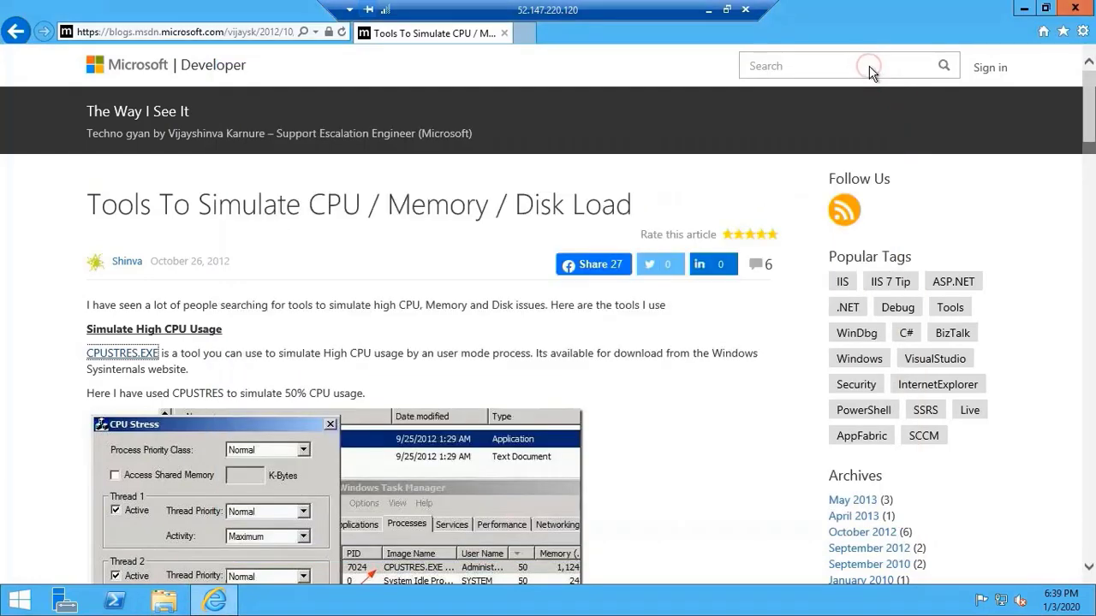
pyautogui.click(1077, 8)
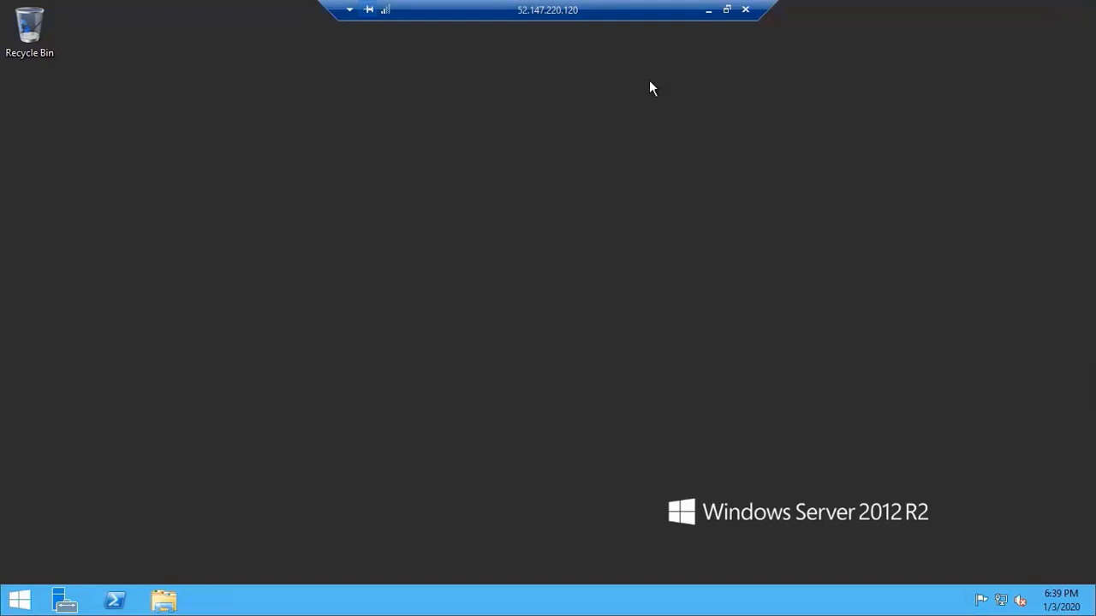
# Return to the Azure portal and examine the average CPU chart in the vmss overview for the load drop
pyautogui.click(709, 11)
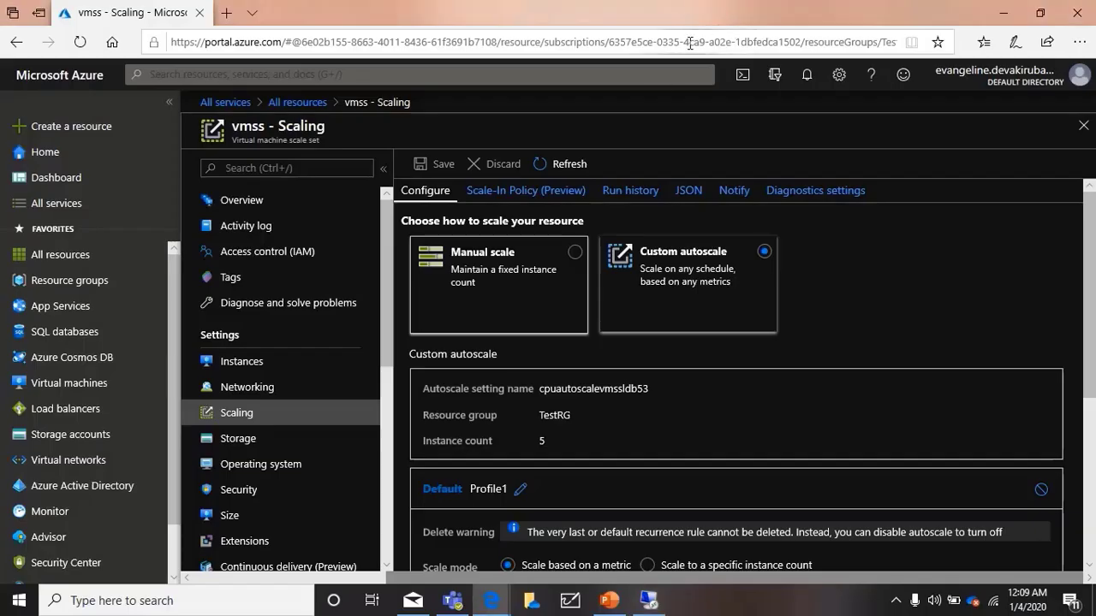
pyautogui.click(286, 204)
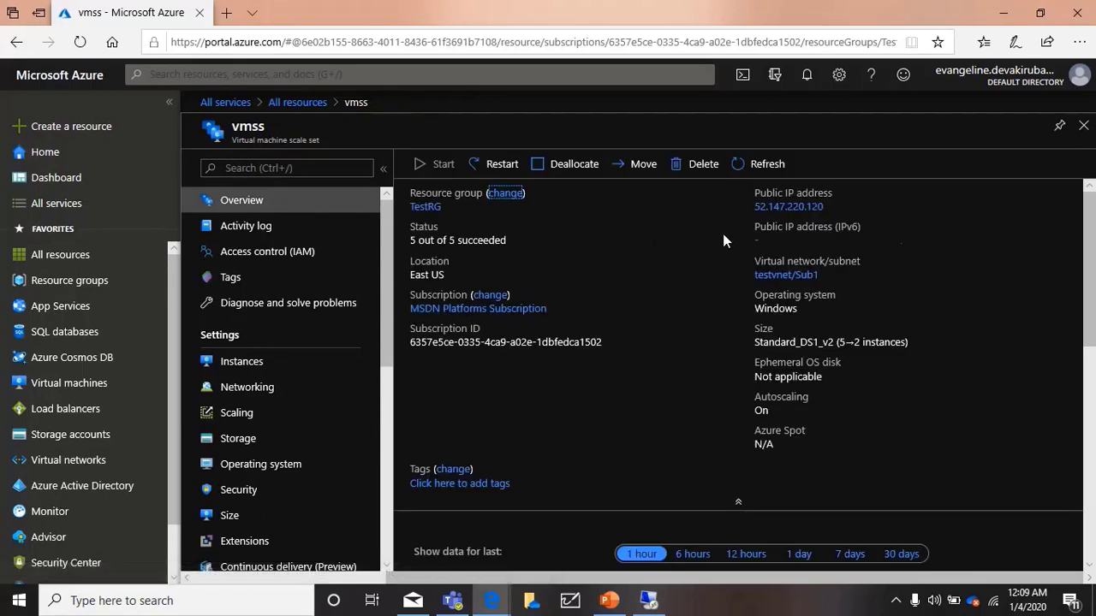
pyautogui.scroll(-5, 1047, 255)
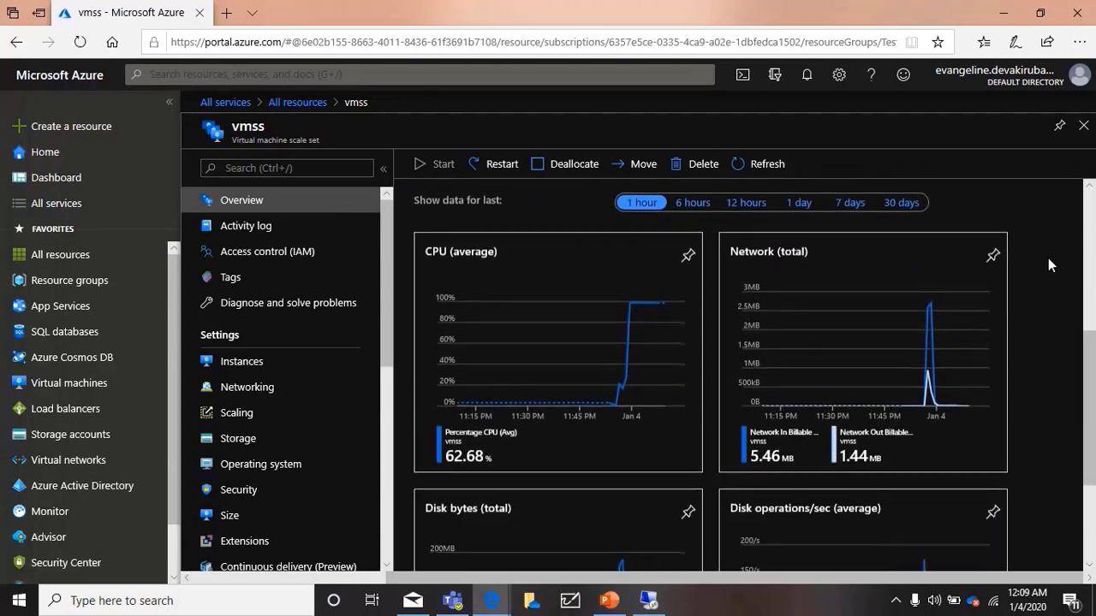
pyautogui.scroll(-1, 1048, 259)
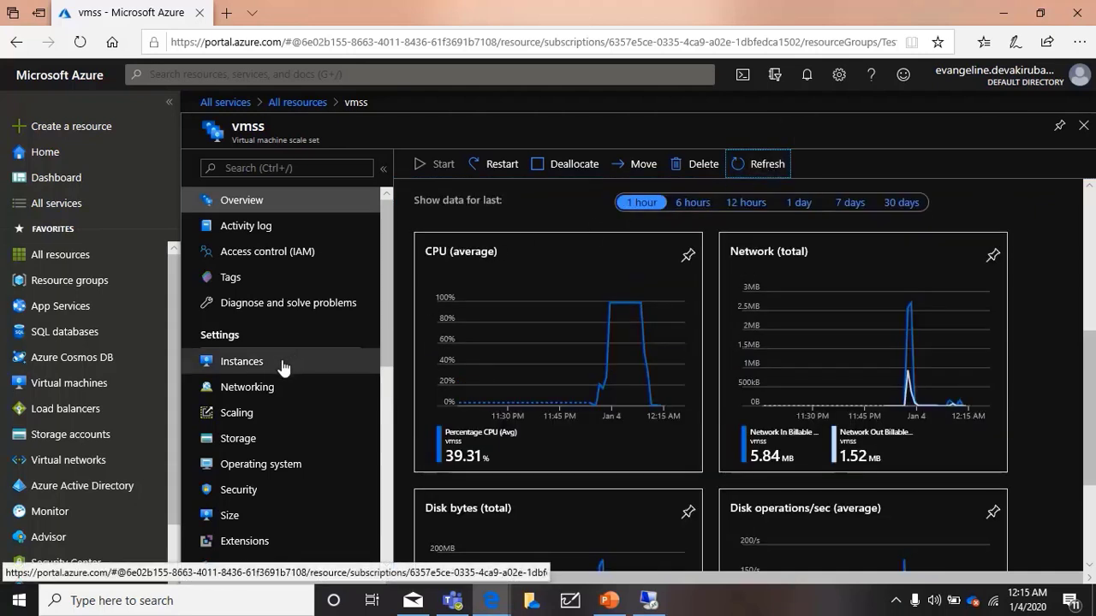
# Monitor the scale-in by refreshing the vmss instance list and checking the instance count in its scaling settings and overview
pyautogui.click(283, 363)
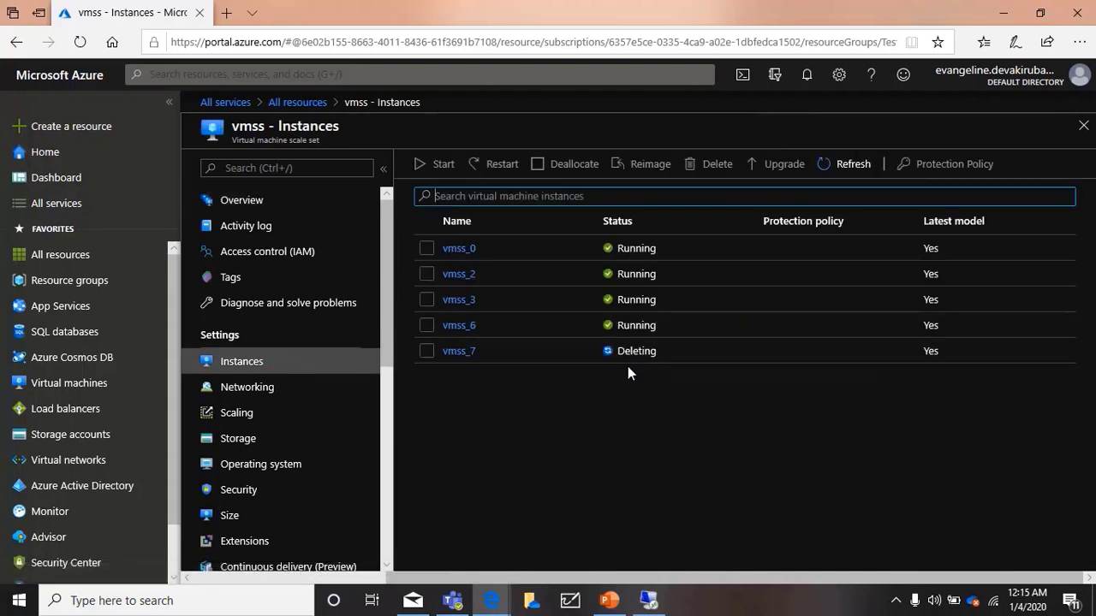
pyautogui.click(850, 164)
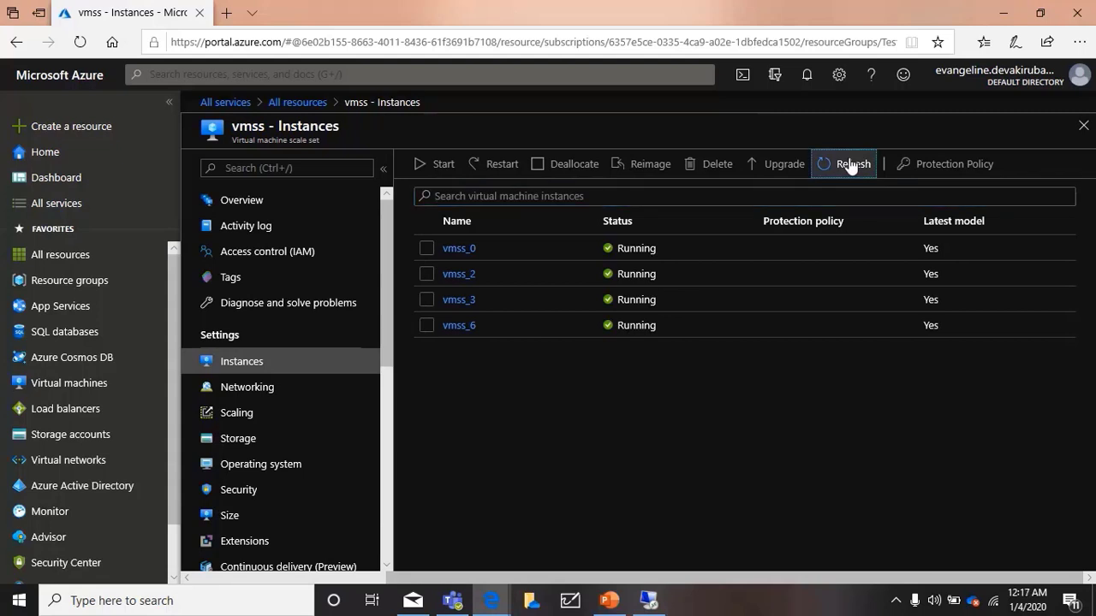
pyautogui.click(850, 164)
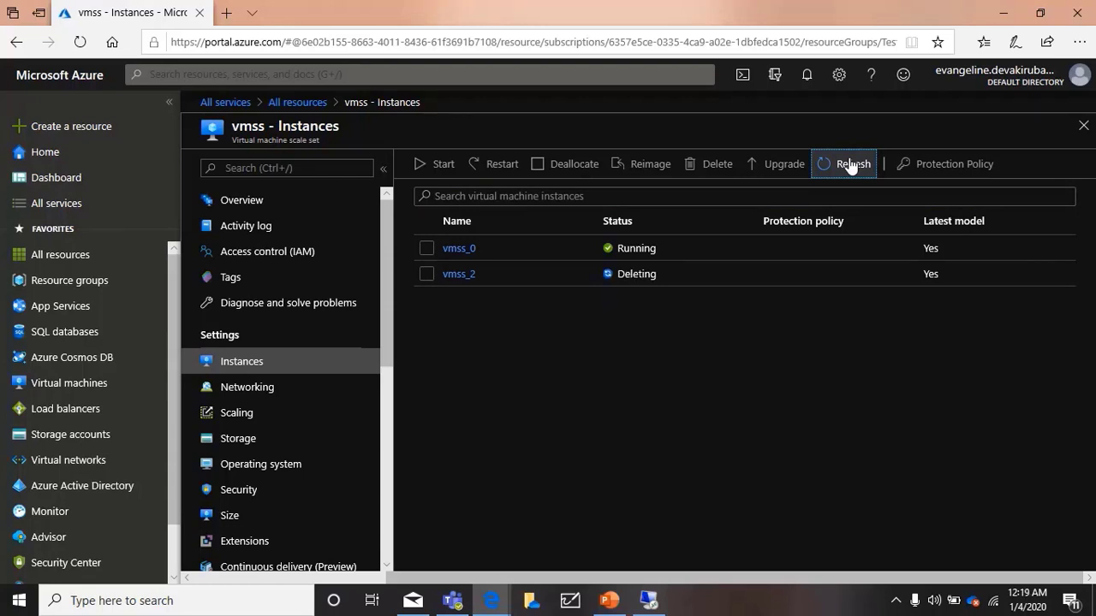
pyautogui.click(268, 420)
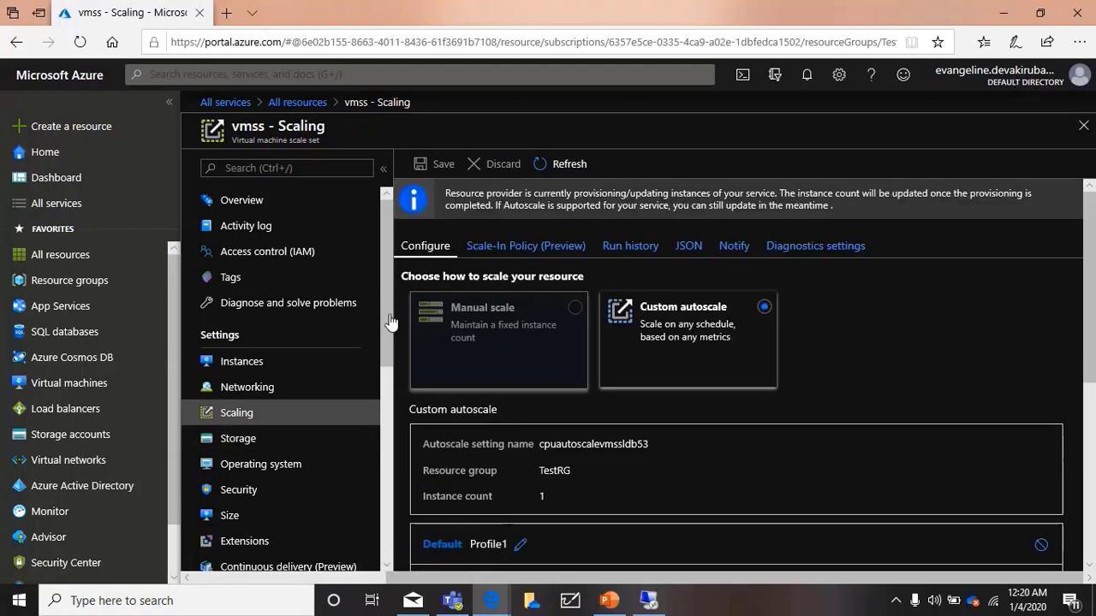
pyautogui.click(294, 205)
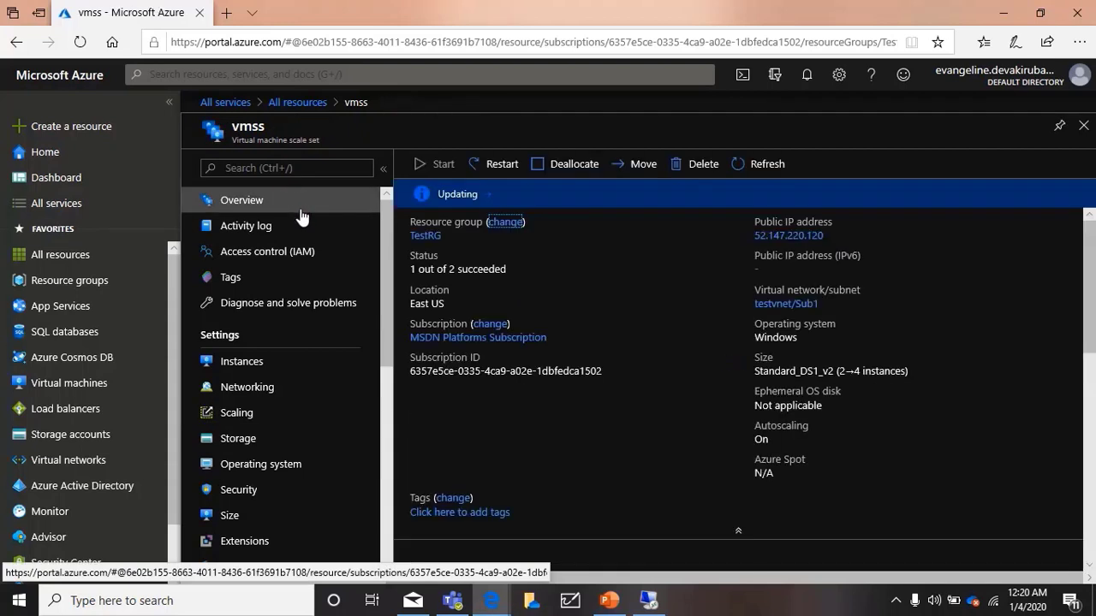
pyautogui.scroll(-2, 668, 300)
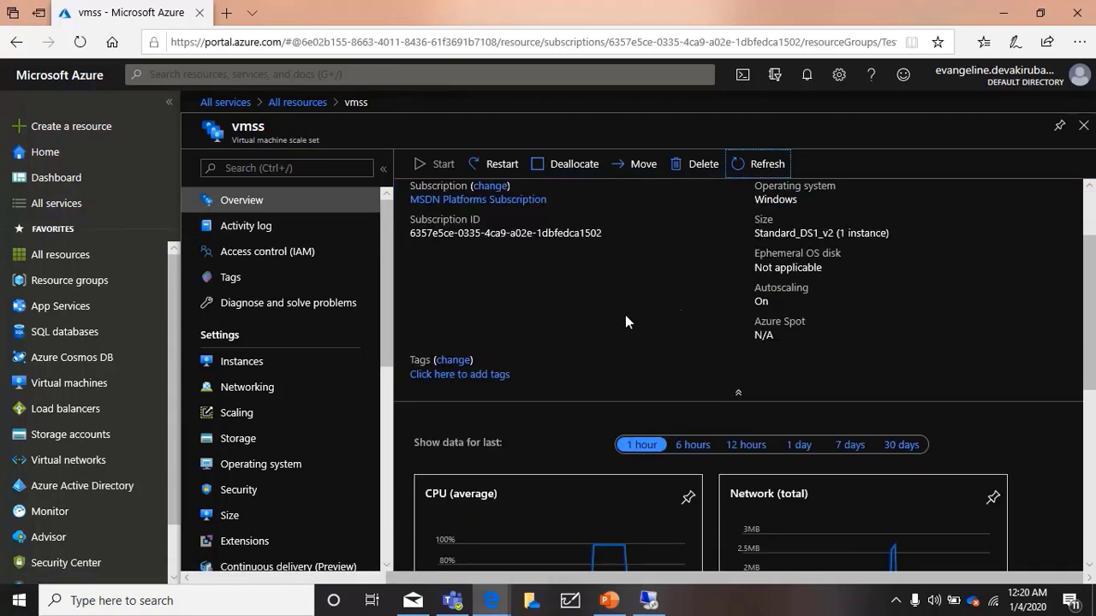
# Open the activity log in Azure Monitor and review the autoscale scale-up and scale-down events of the last 6 hours
pyautogui.click(76, 512)
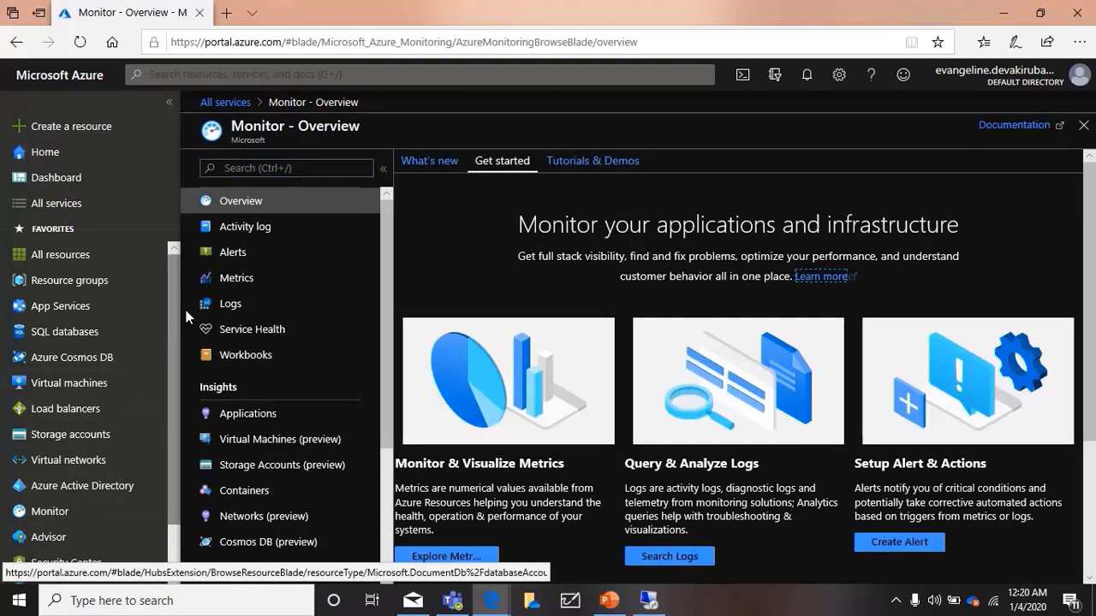
pyautogui.click(245, 228)
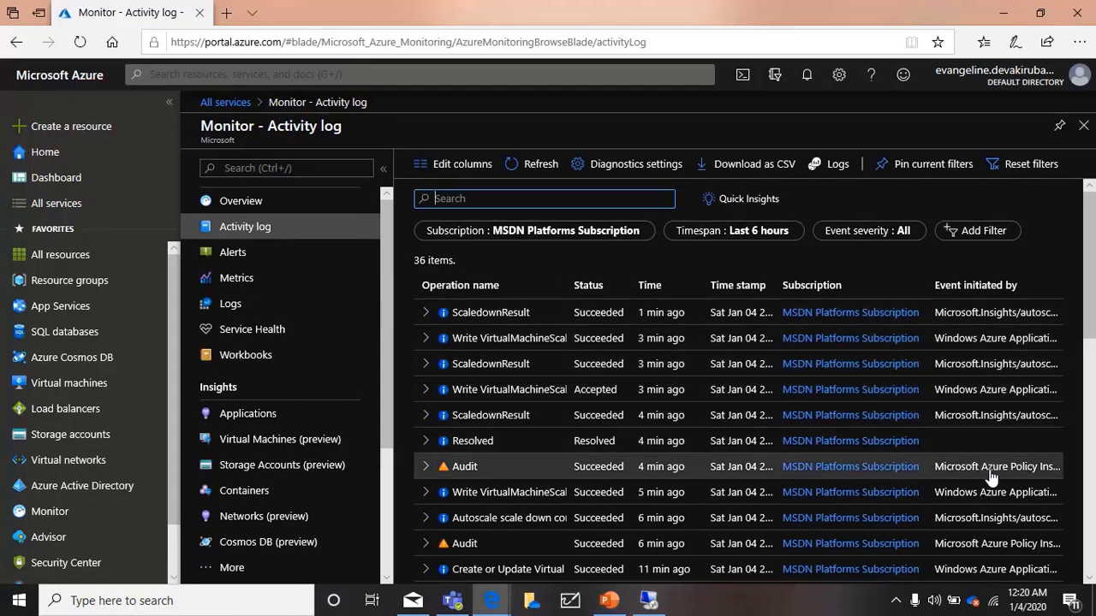
pyautogui.scroll(-4, 984, 535)
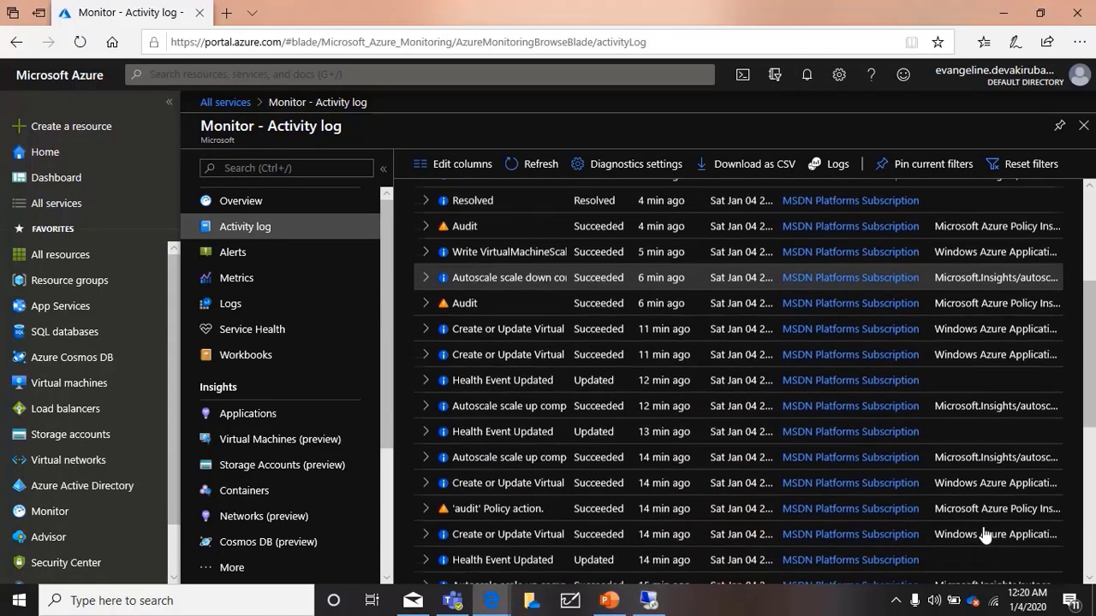
pyautogui.scroll(3, 984, 535)
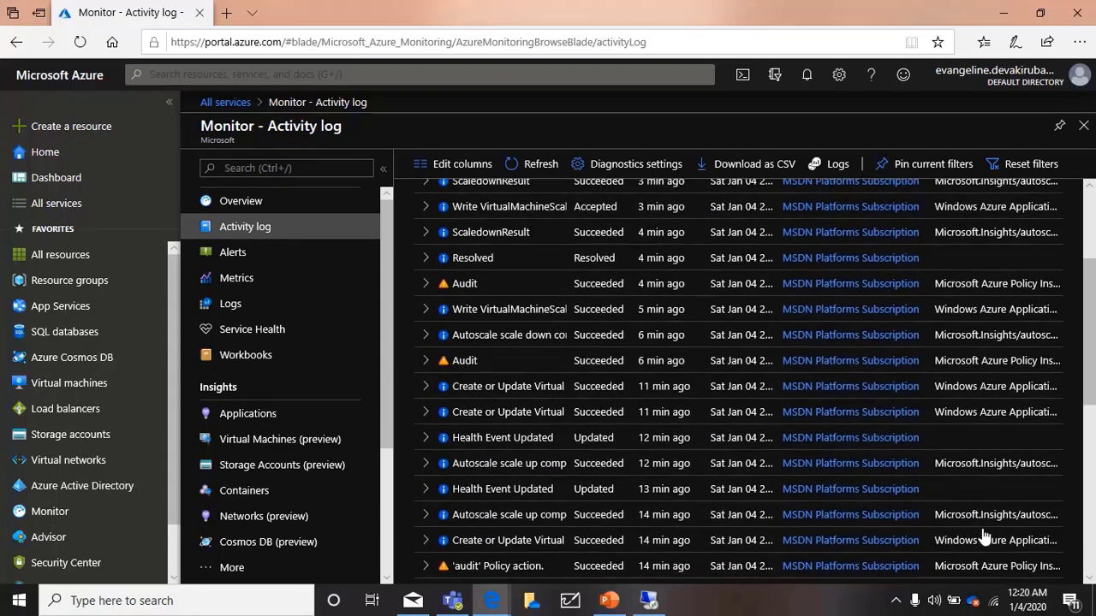
pyautogui.scroll(2, 984, 535)
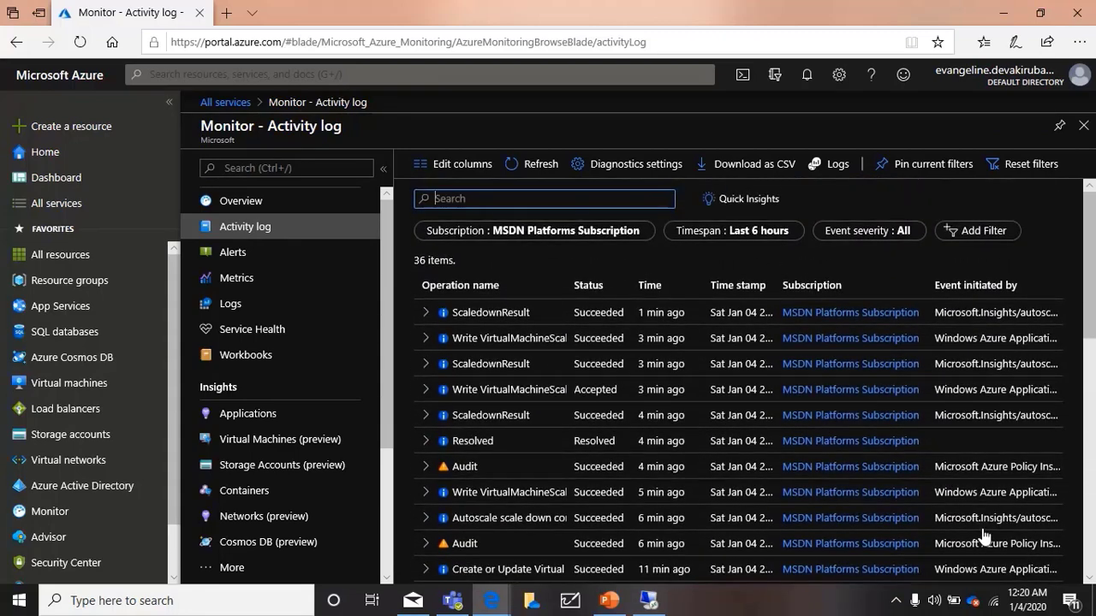